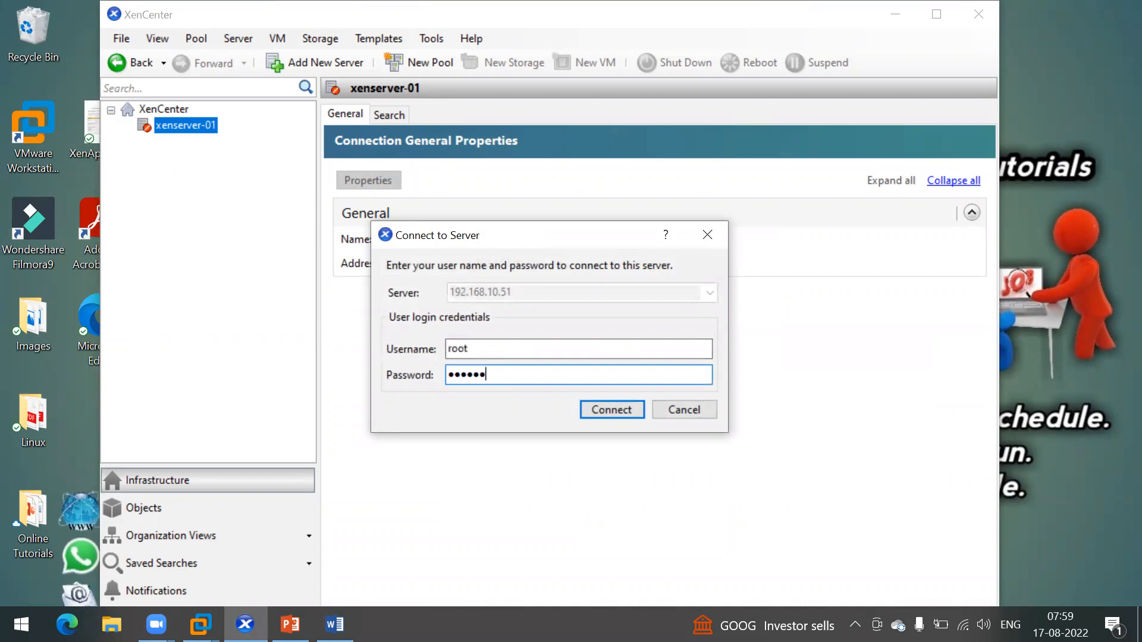
- Connect to the server 192.168.10.51 as root with the account password and dismiss the Health Check overview
type("••")
key("Return")
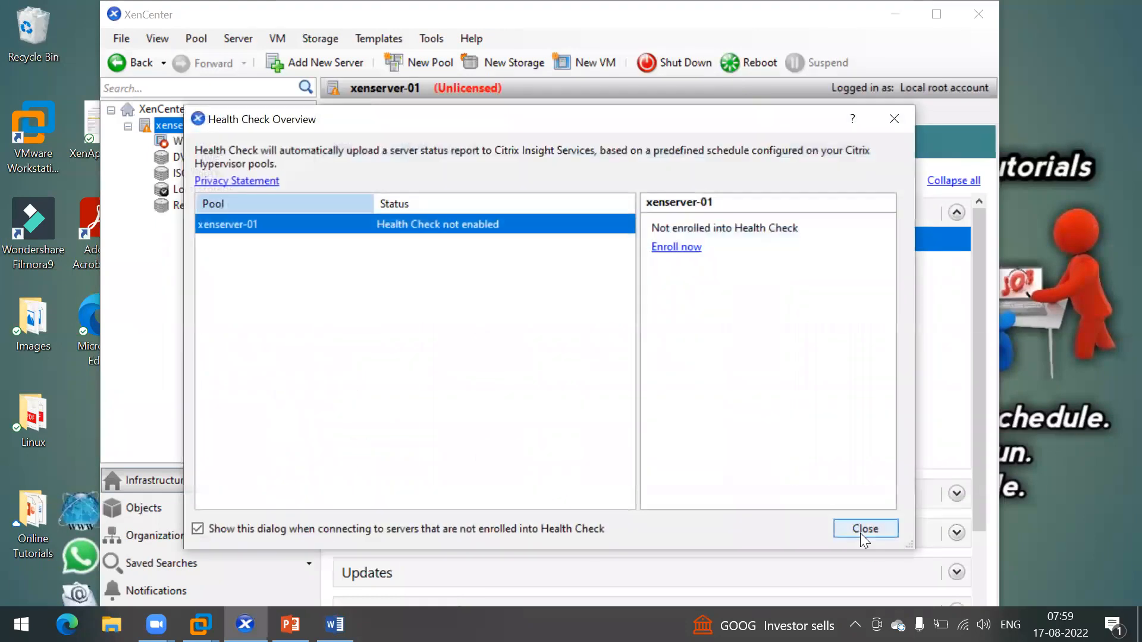
left_click(866, 524)
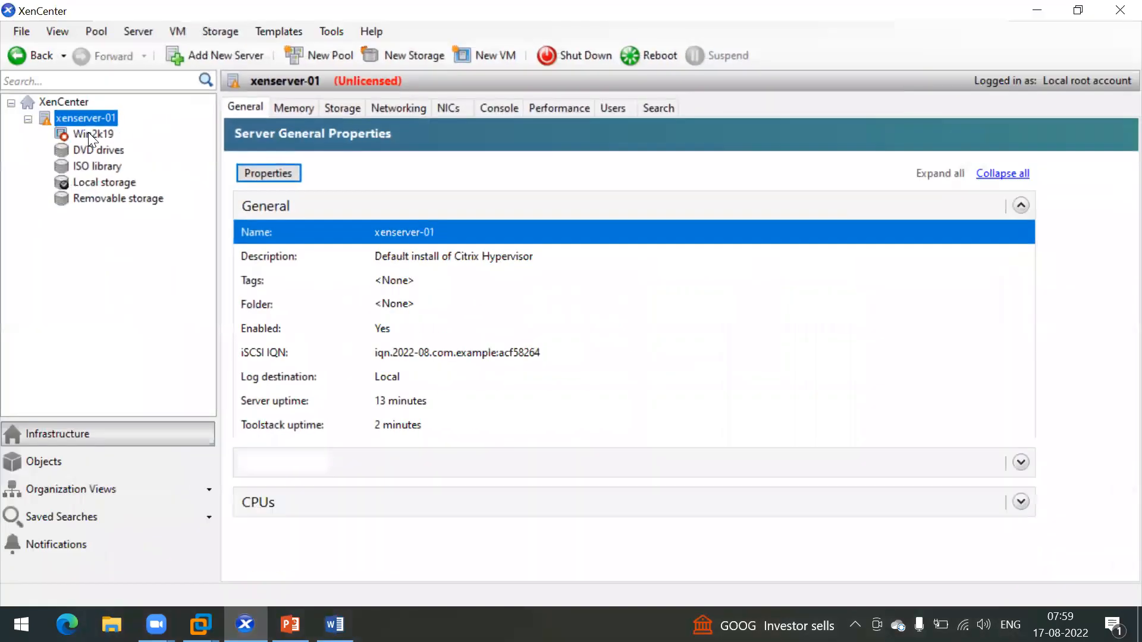
- Start the Win2k19 virtual machine on xenserver-01 and show its console
left_click(62, 121)
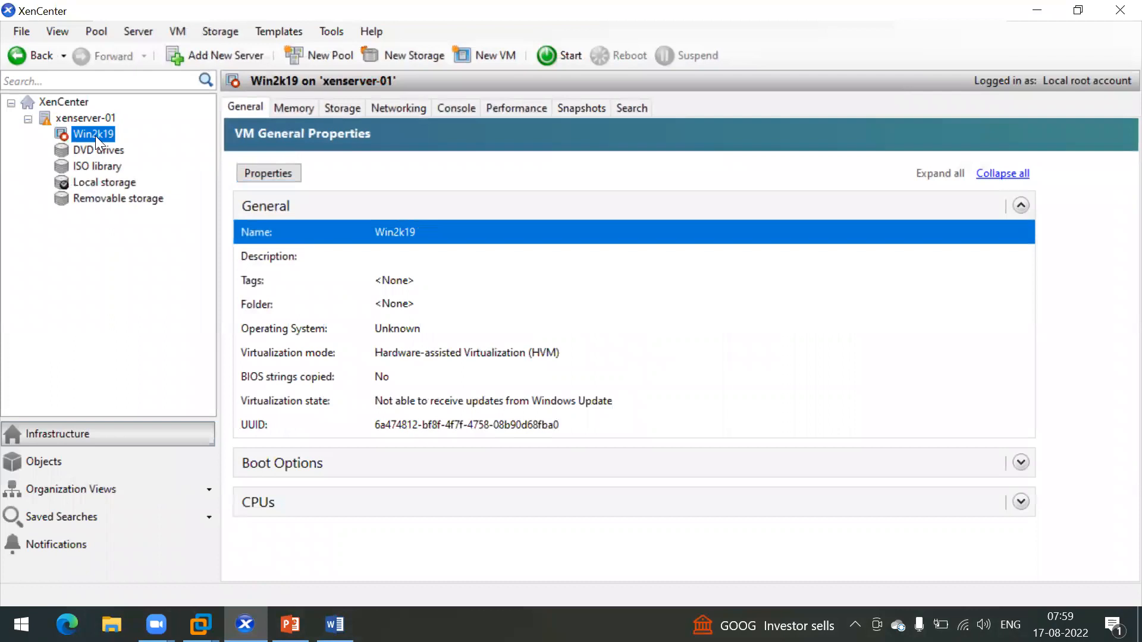
right_click(90, 133)
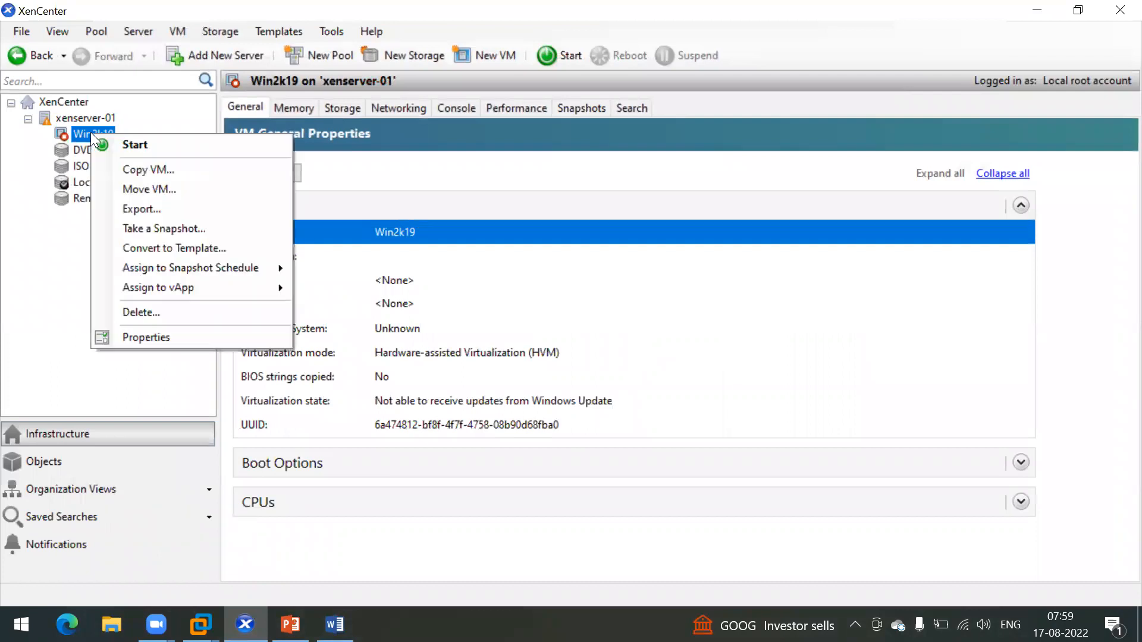
left_click(167, 144)
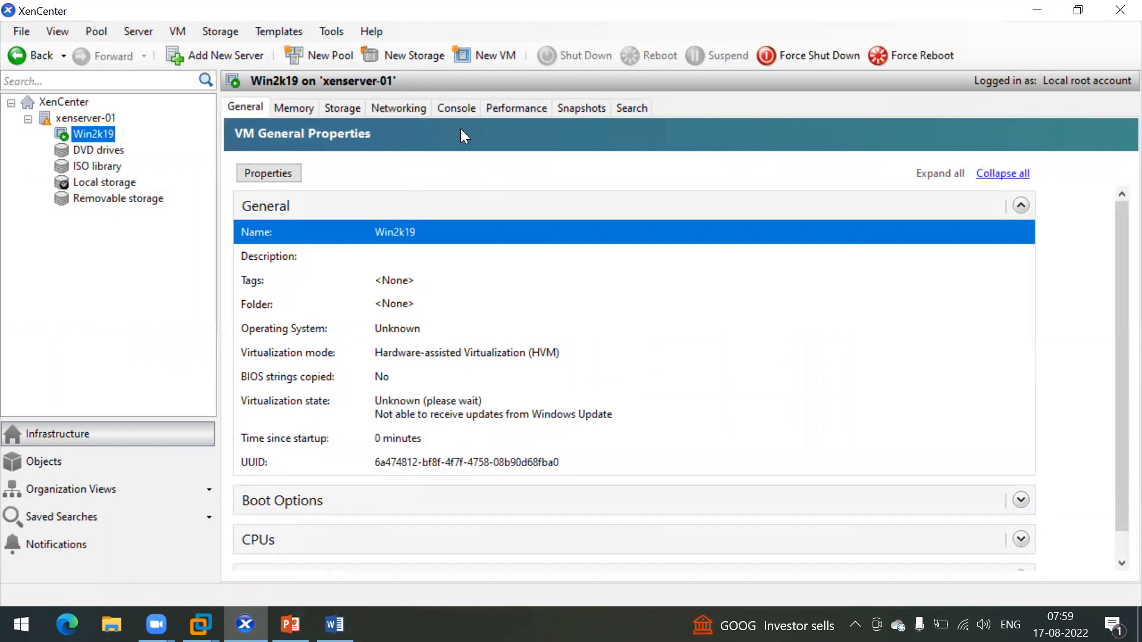
left_click(456, 111)
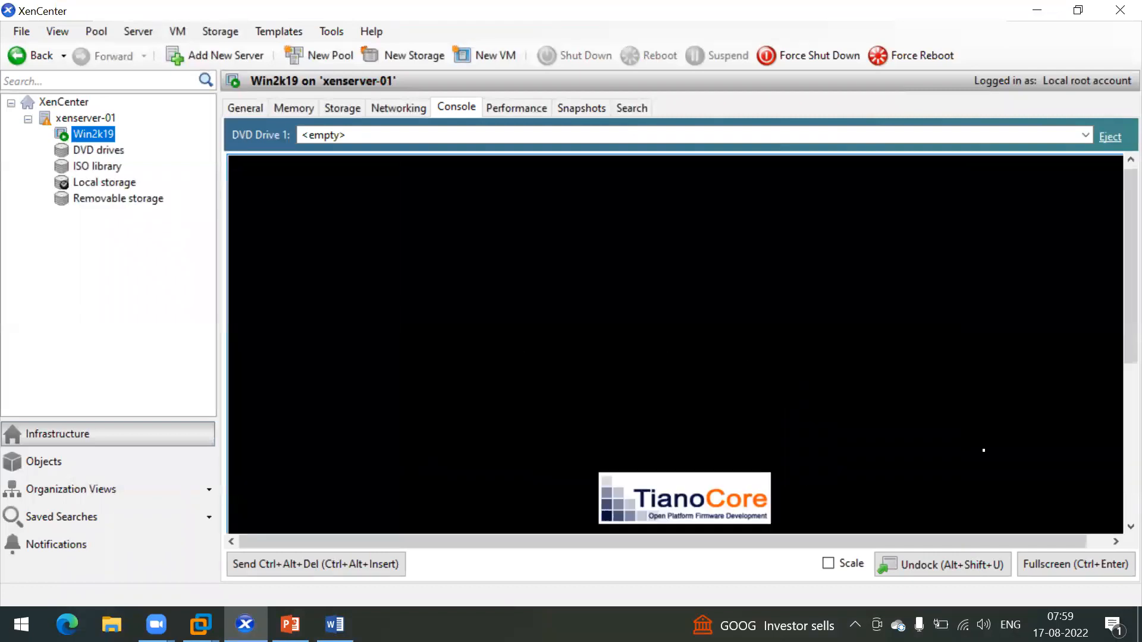
- View the Win2k19 boot progress in the console and in full screen, and return to the normal view
left_click_drag(1114, 323, 1113, 339)
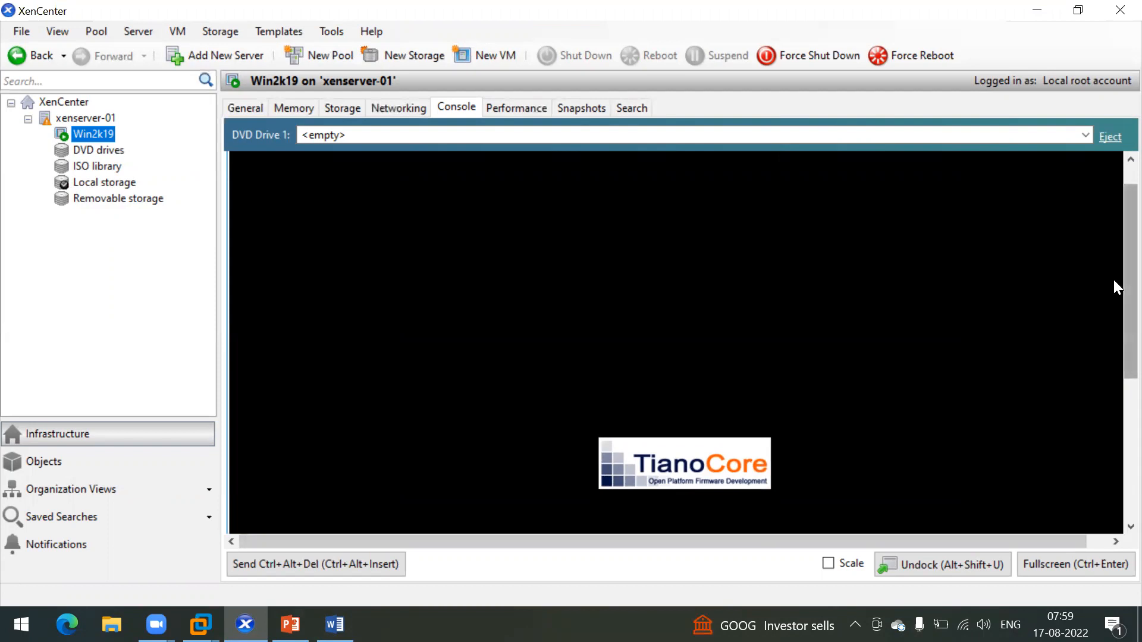
left_click_drag(1113, 279, 1113, 401)
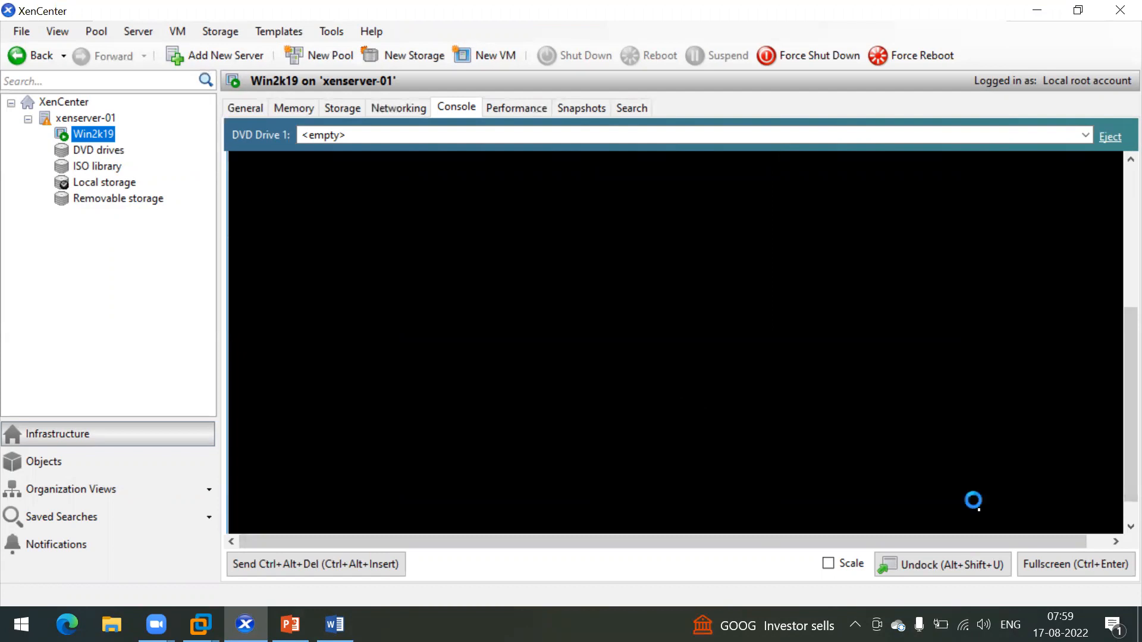
left_click_drag(1114, 355, 1114, 421)
left_click(1065, 565)
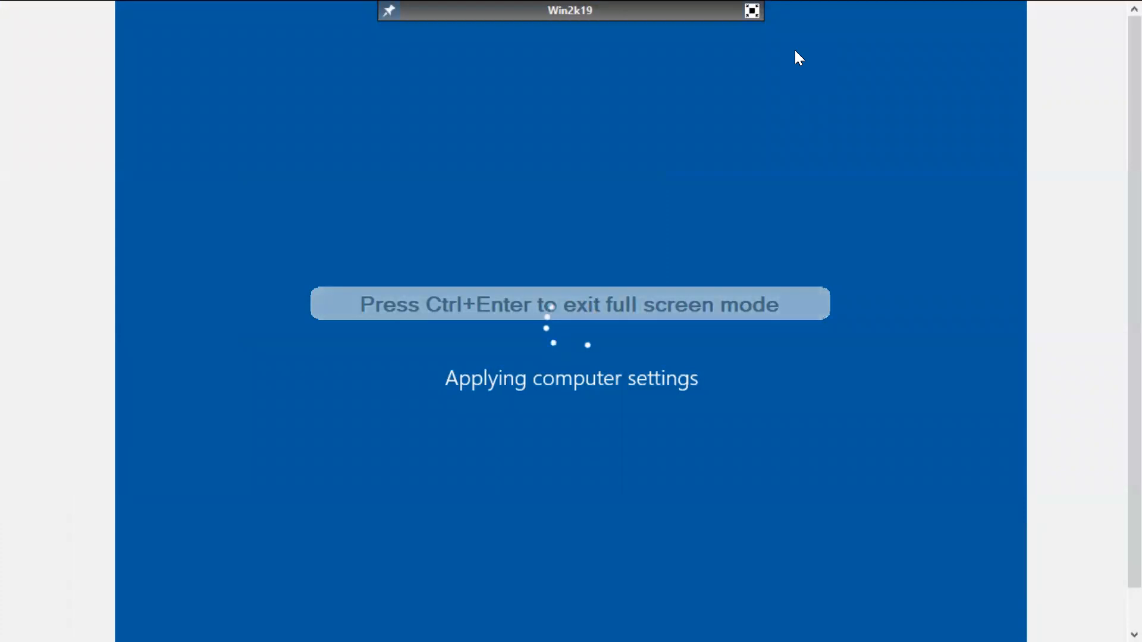
key("ctrl+Return")
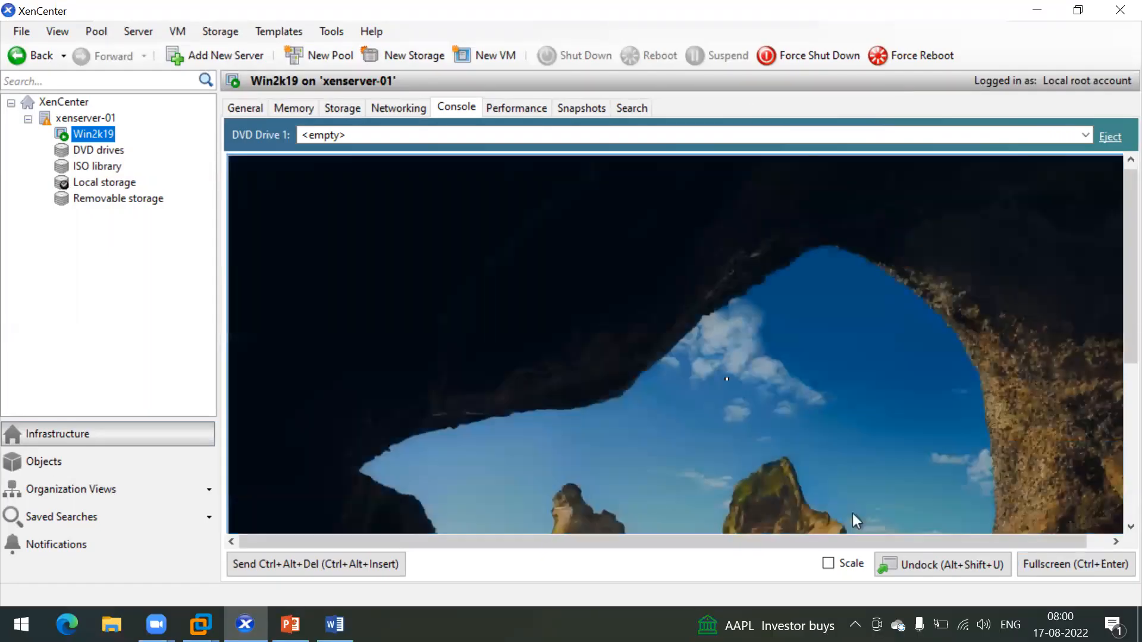
- Unlock the Win2k19 console, sign in as Administrator in full screen with the account password, and cancel the Shutdown Event Tracker
left_click(343, 563)
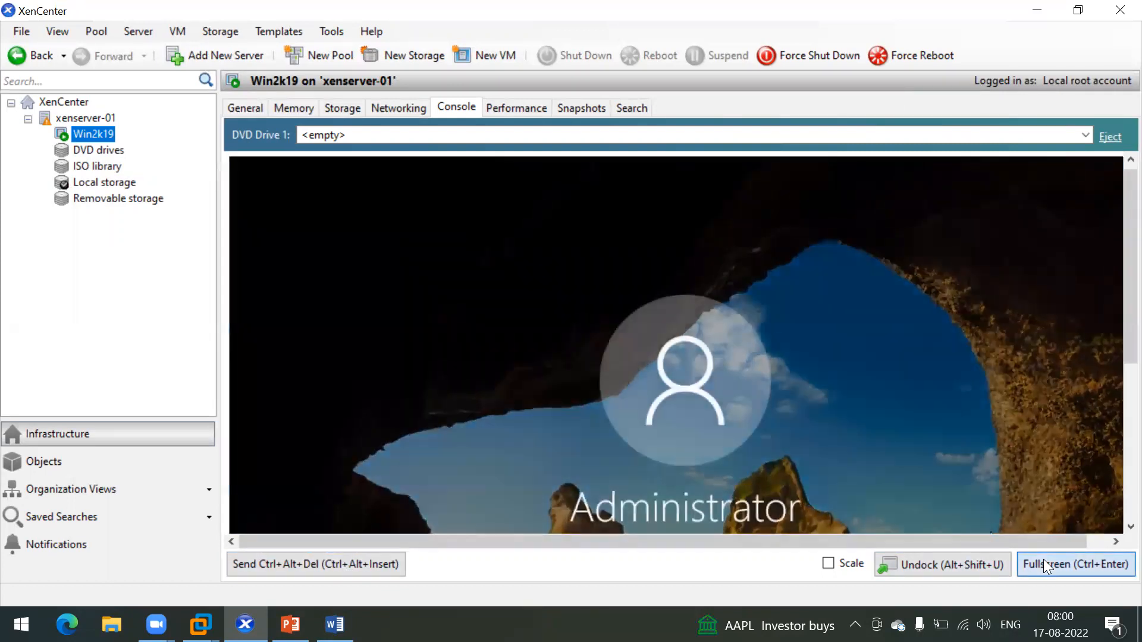
left_click(1043, 559)
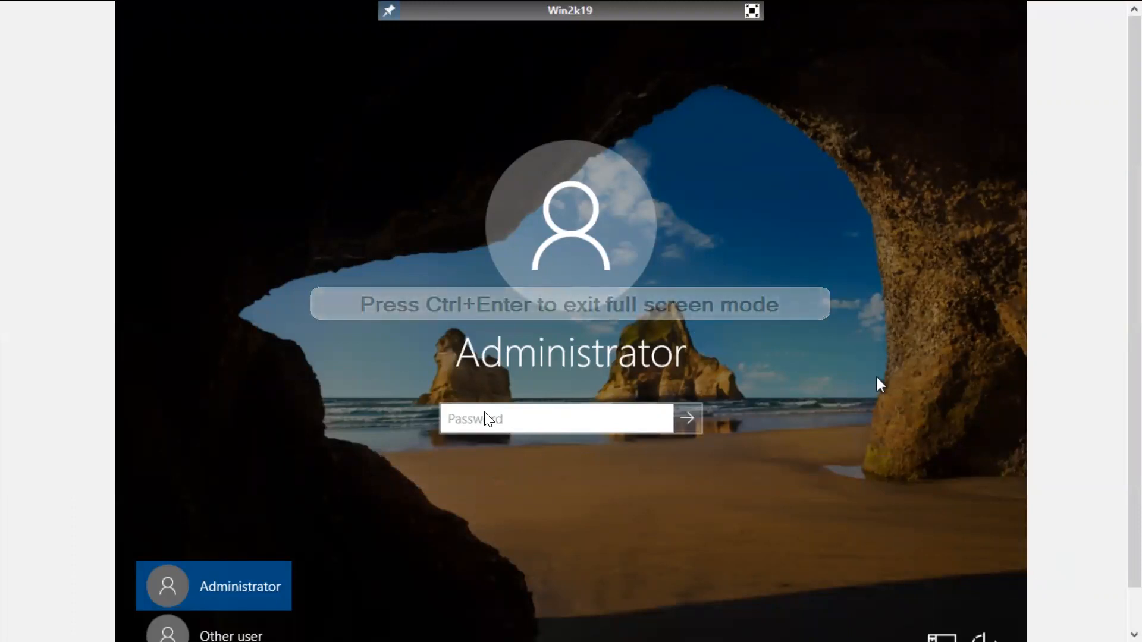
type("*********")
key("Return")
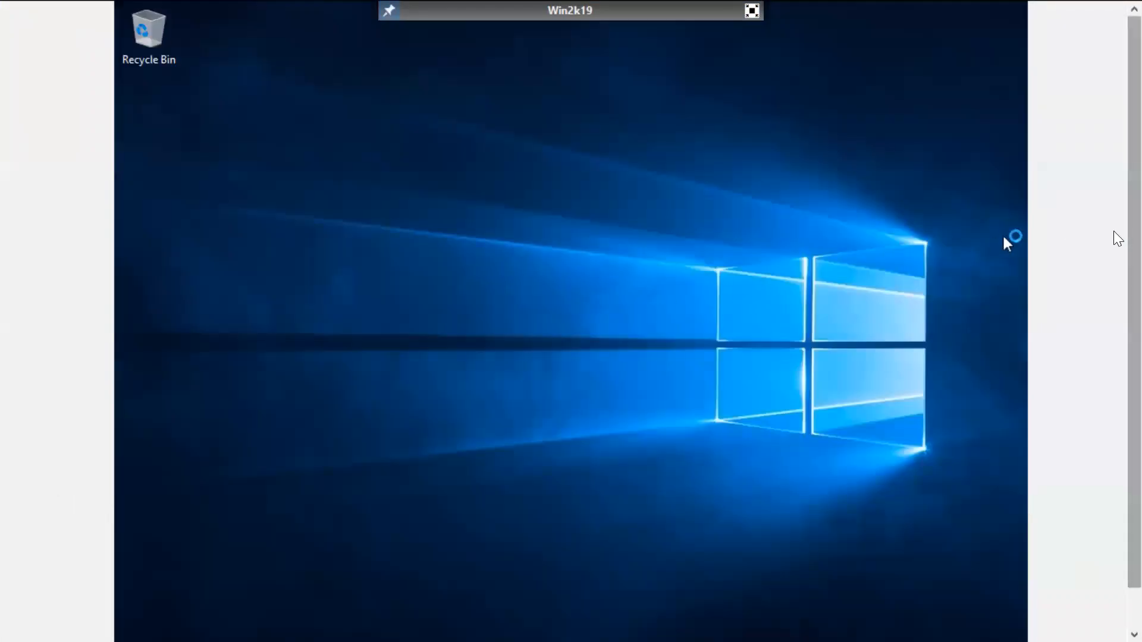
scroll(1115, 279, "down", 1)
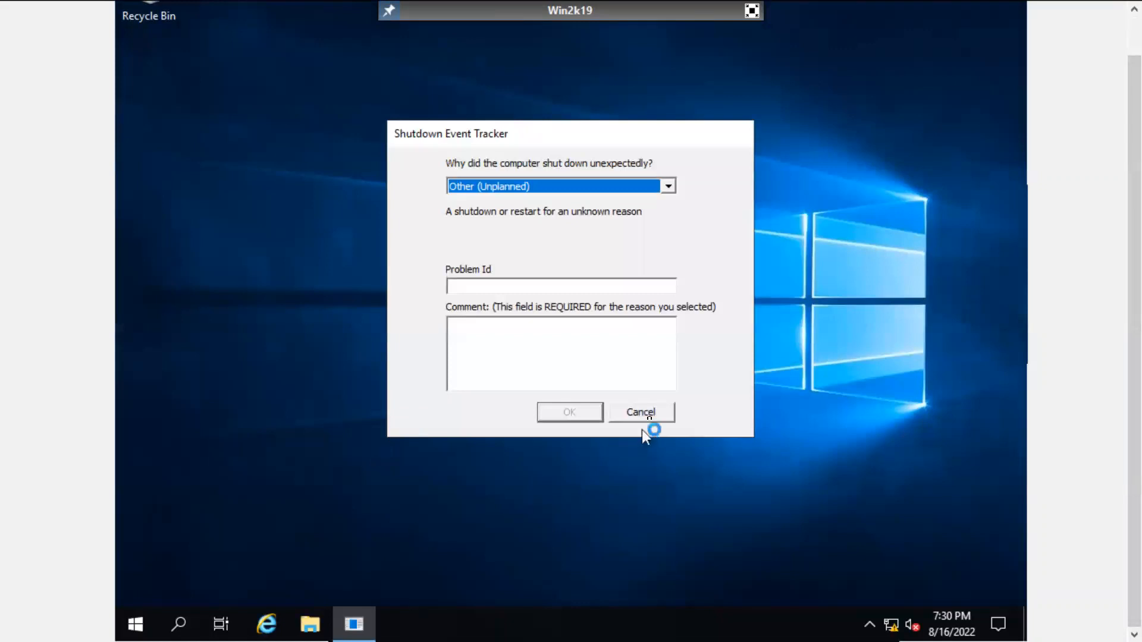
left_click(649, 415)
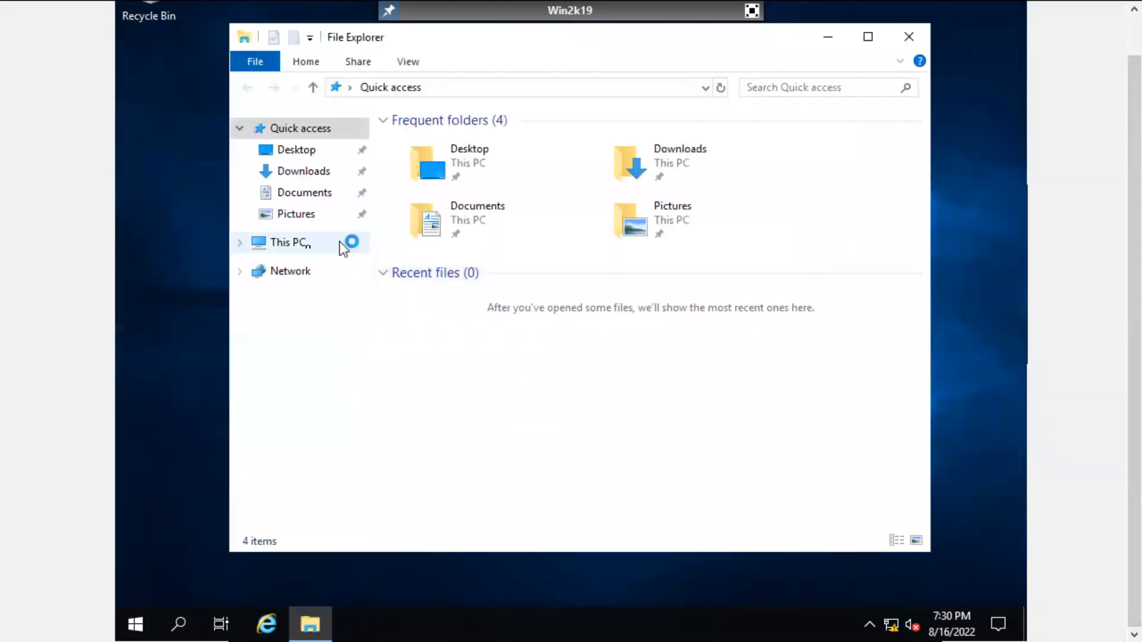
- Examine the computer name and domain in the system properties of This PC, and clear the open windows from the VM's desktop
left_click(296, 245)
right_click(296, 244)
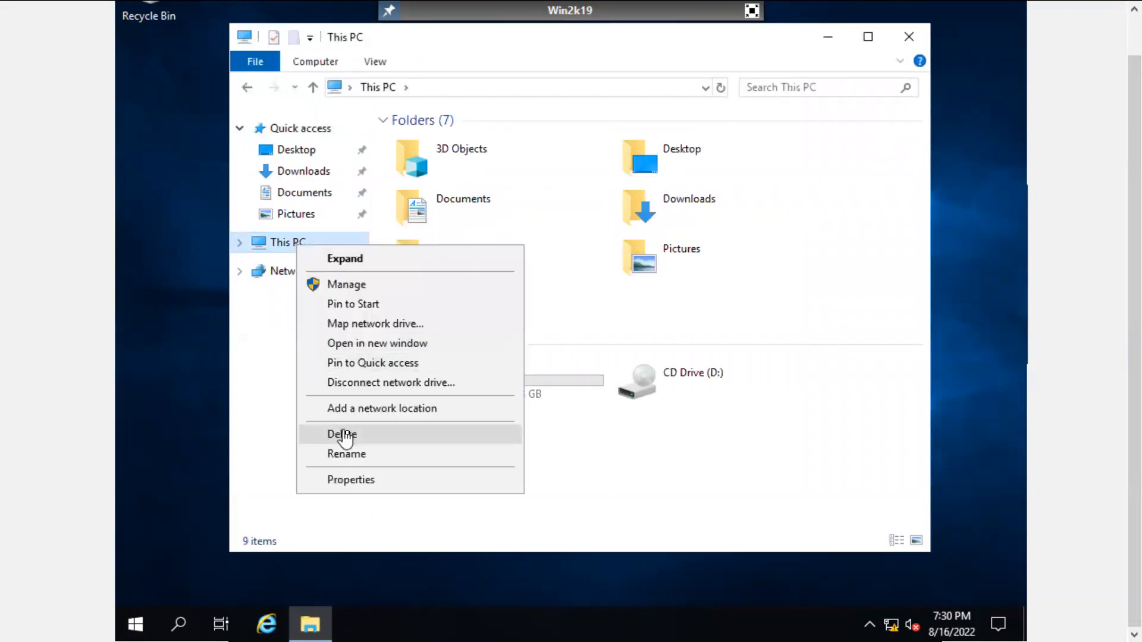
left_click(391, 486)
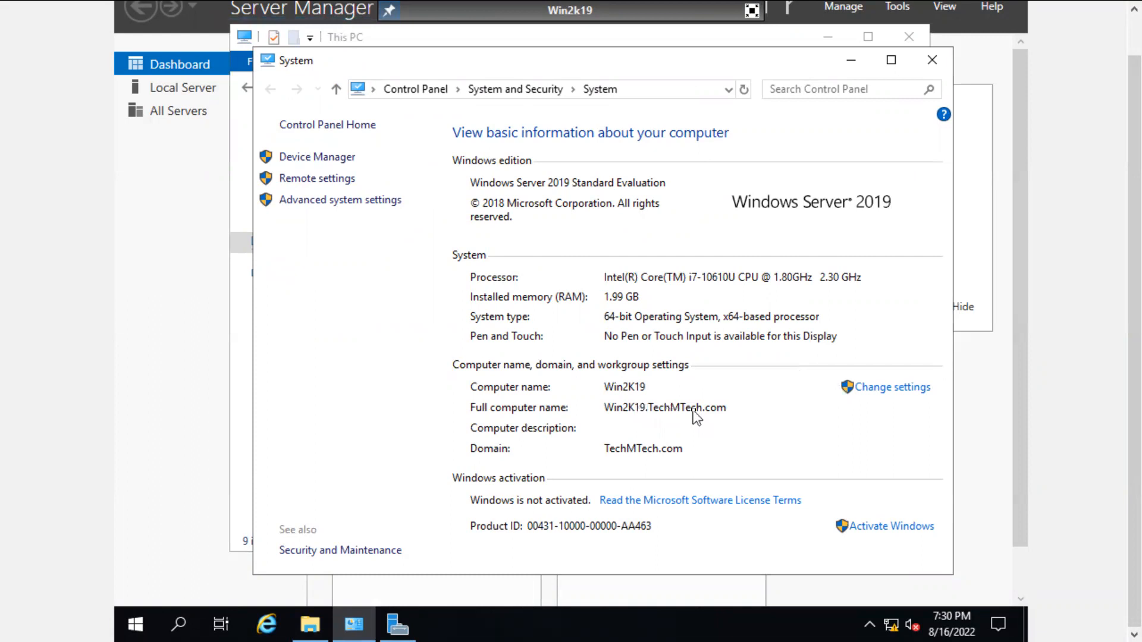
left_click(925, 61)
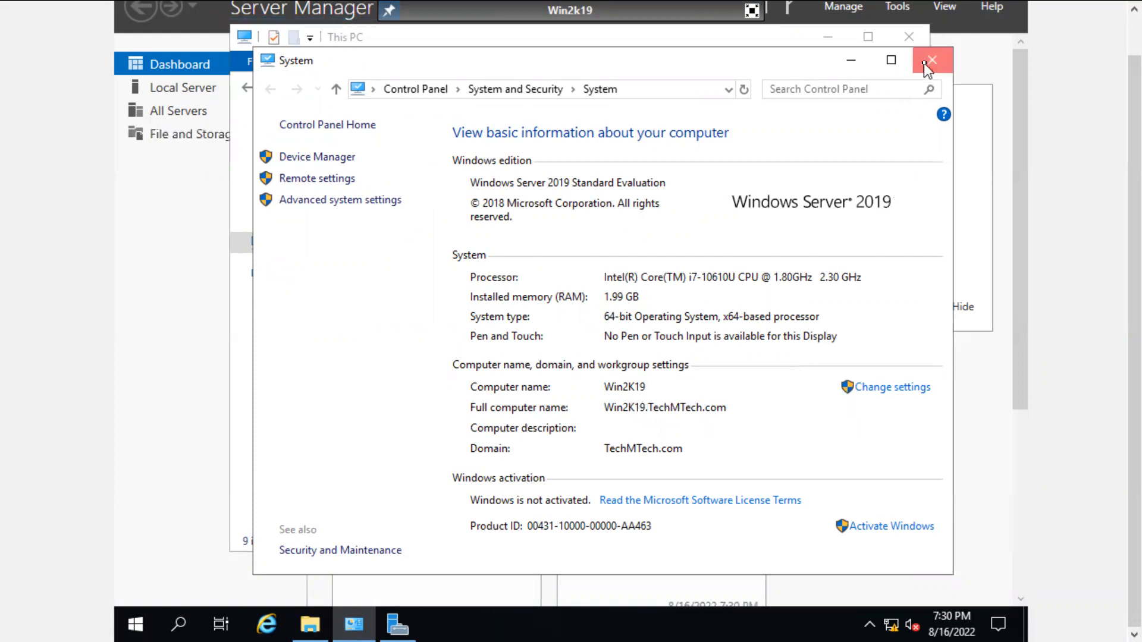
left_click(829, 40)
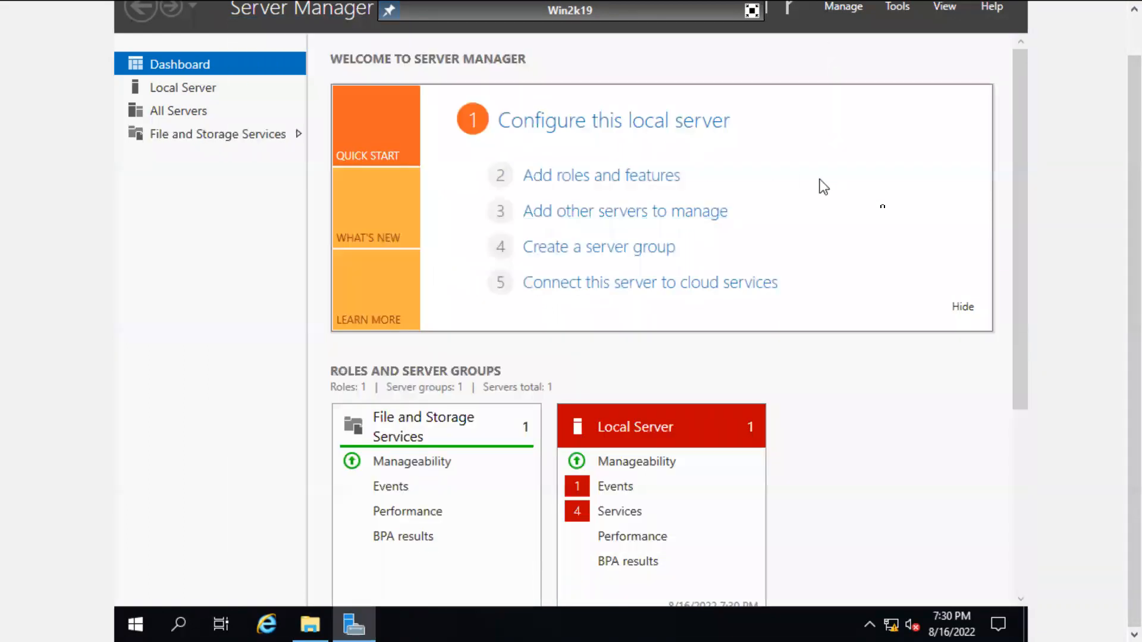
scroll(1111, 102, "up", 1)
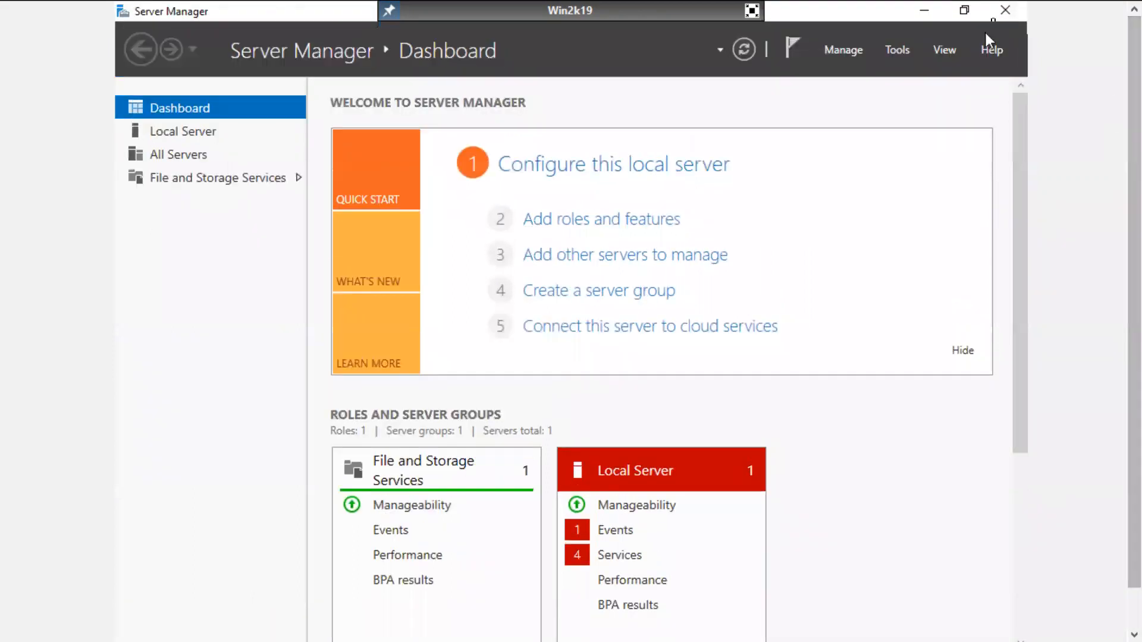
left_click(920, 18)
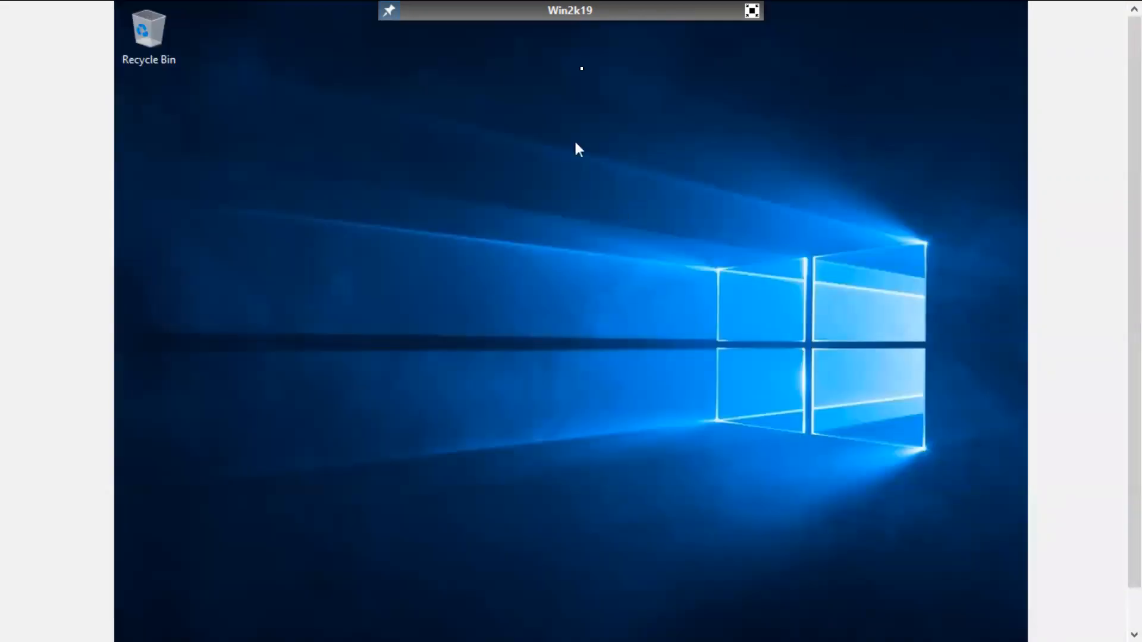
- Leave full screen and load Citrix_Virtual_Apps_and_Desktops_7_2106.iso from the ISO library into the VM's DVD Drive 1
left_click(752, 10)
left_click(372, 140)
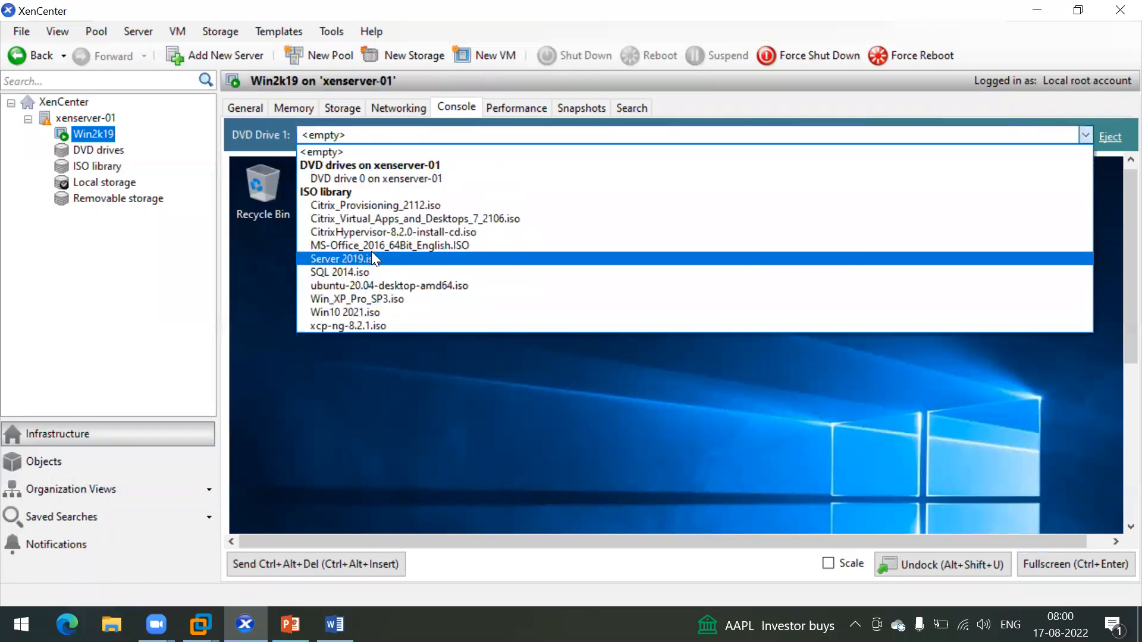
left_click(488, 218)
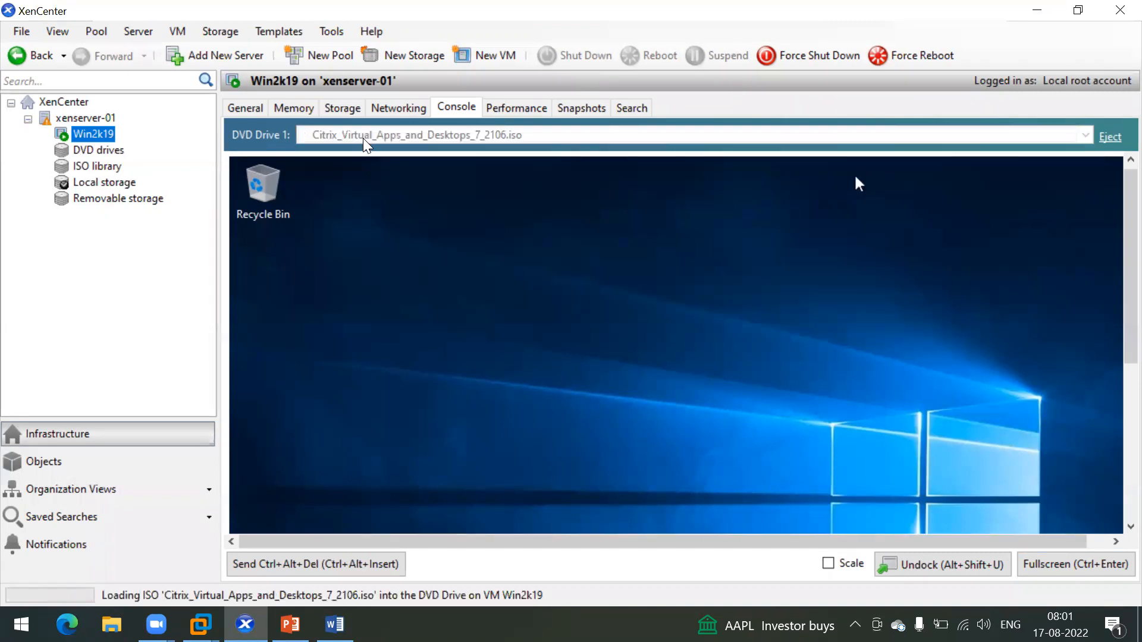
- Launch the Citrix installer from CD Drive (D:) CVAD 2106 within the full-screen Win2k19 session
left_click(1062, 563)
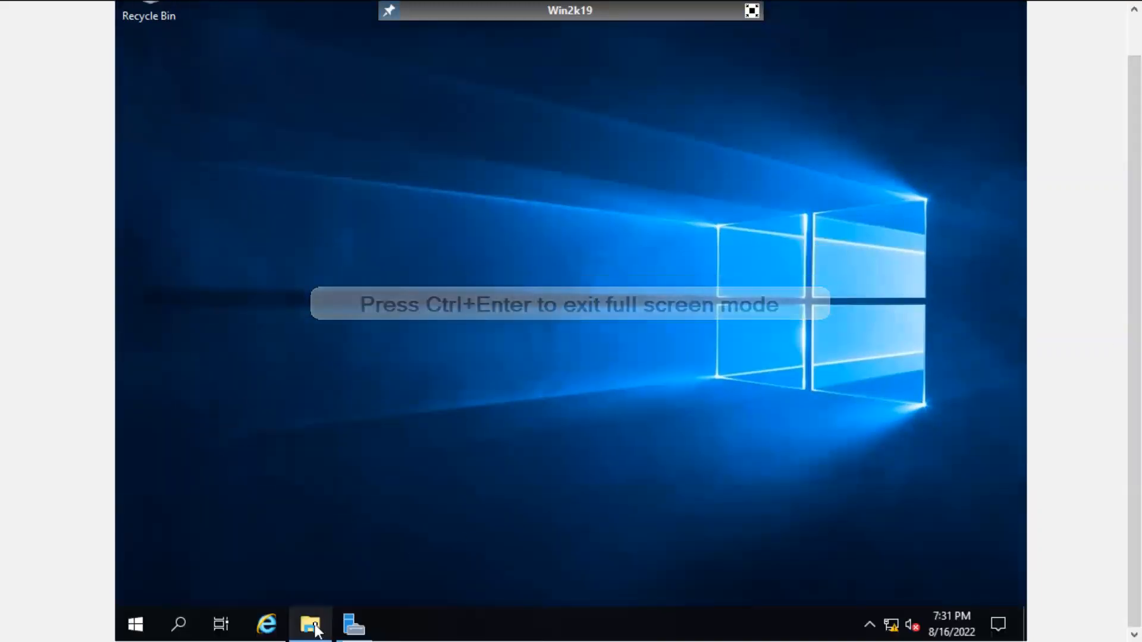
left_click(316, 626)
left_click(700, 398)
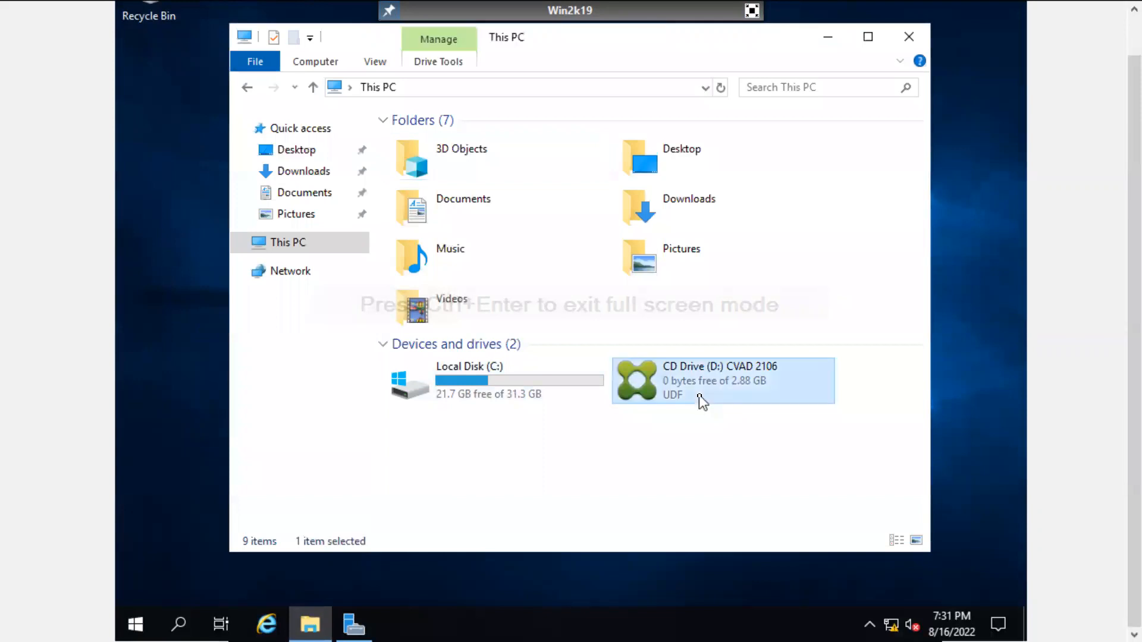
right_click(700, 397)
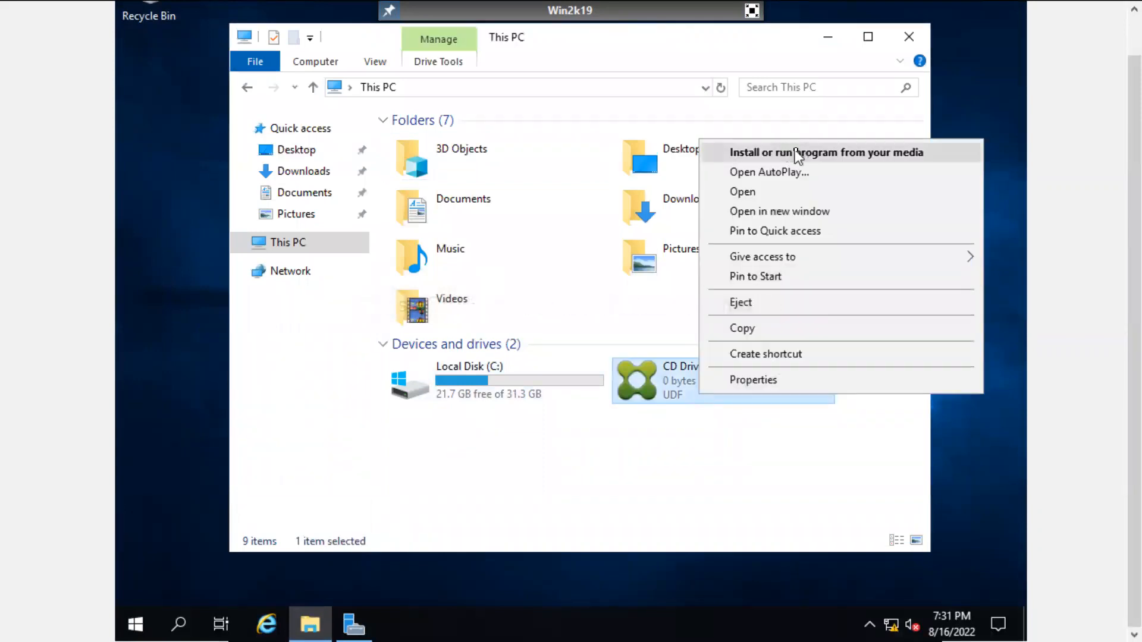
left_click(797, 155)
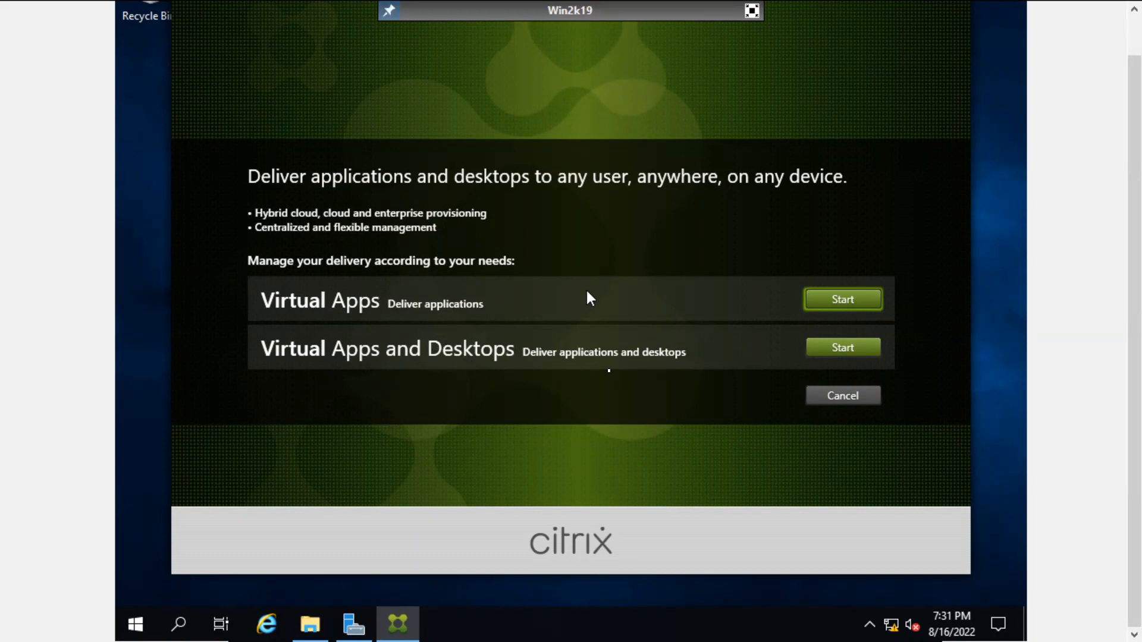
- Look up the VM's IP configuration by running ipconfig in a Command Prompt
key("super+r")
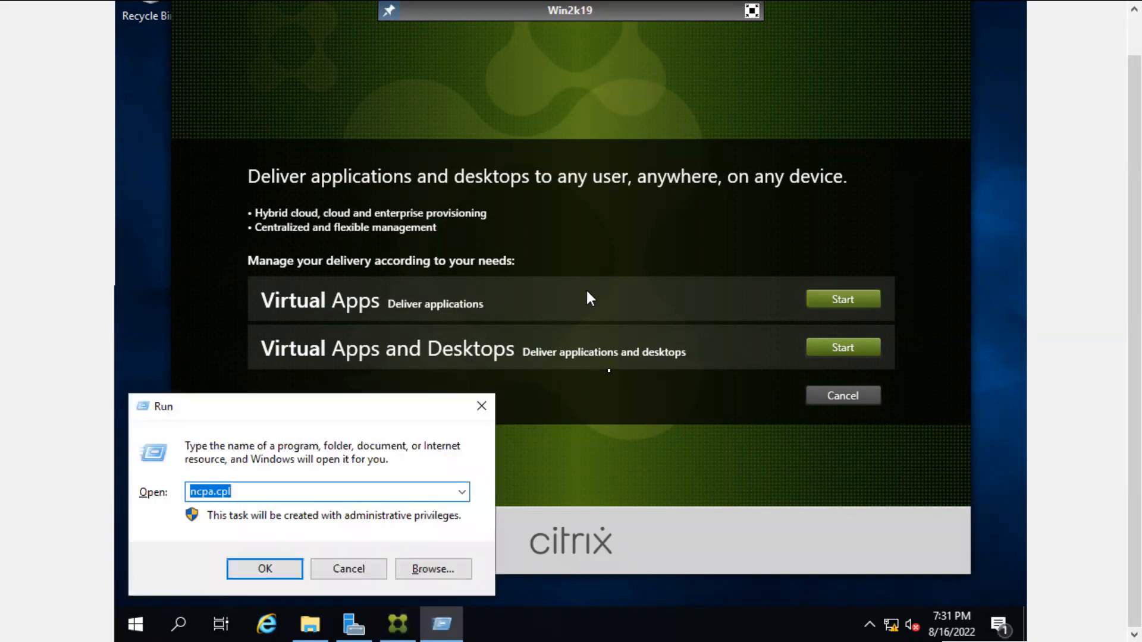
type("cmd")
key("Return")
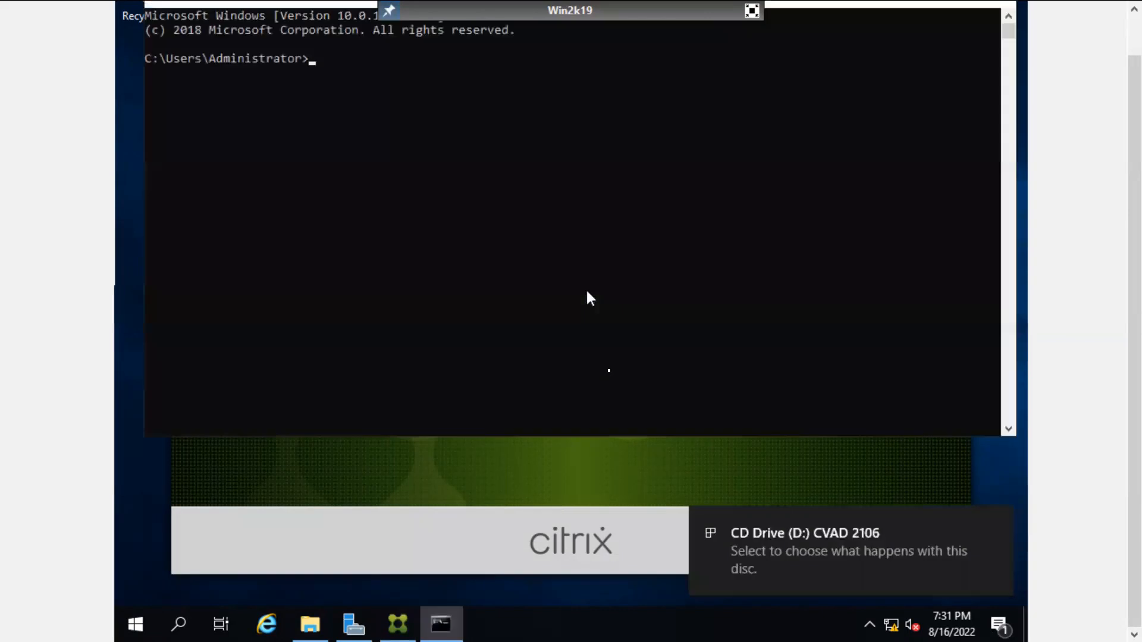
type("ipconfig")
key("Return")
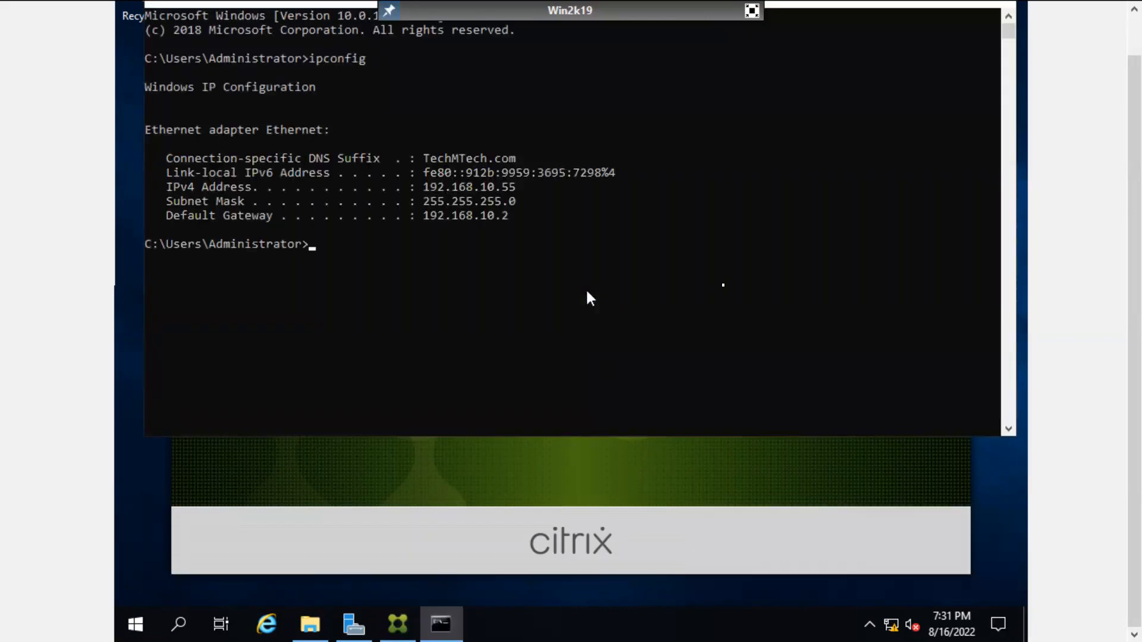
- Leave the VM's full-screen console, minimize XenCenter, and start a Remote Desktop connection to 192.168.10.55 from the host
left_click(752, 10)
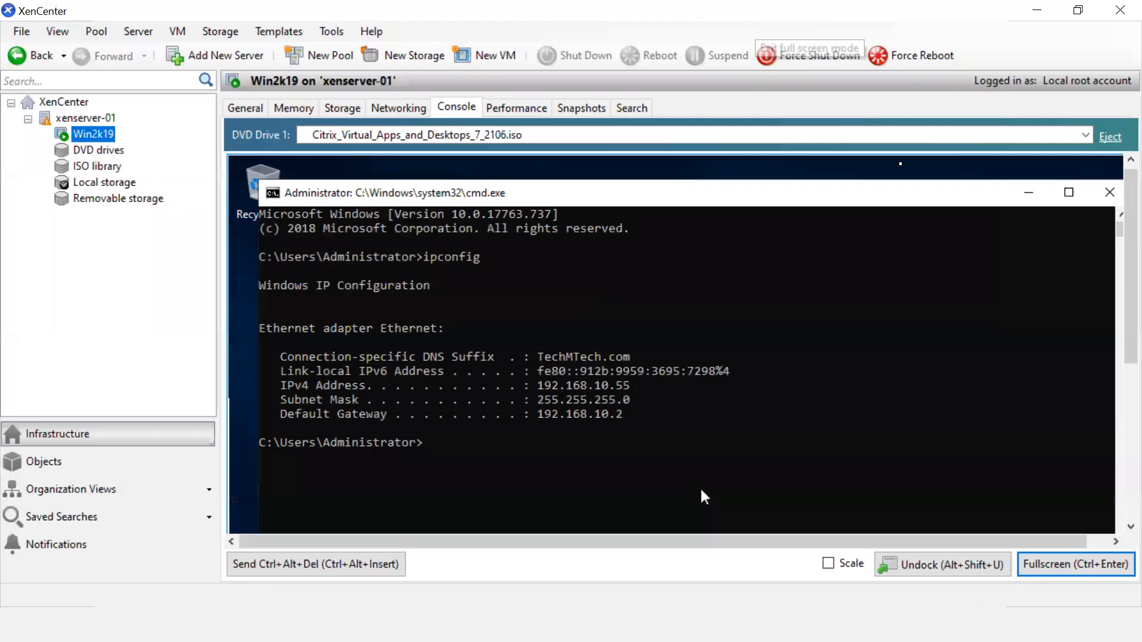
left_click(1037, 12)
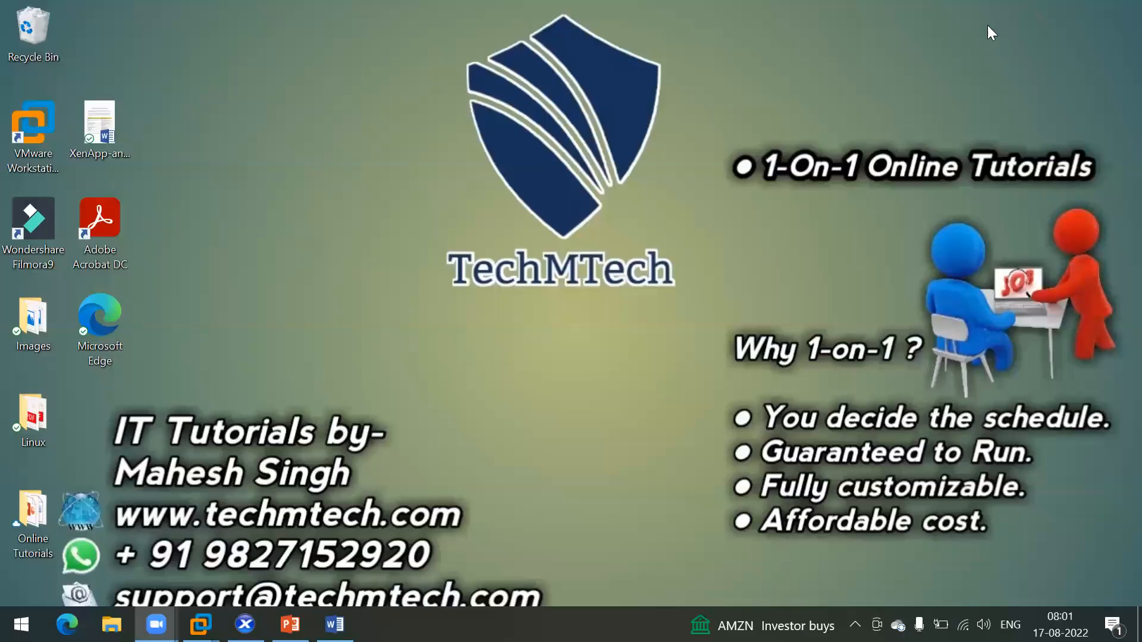
key("super+r")
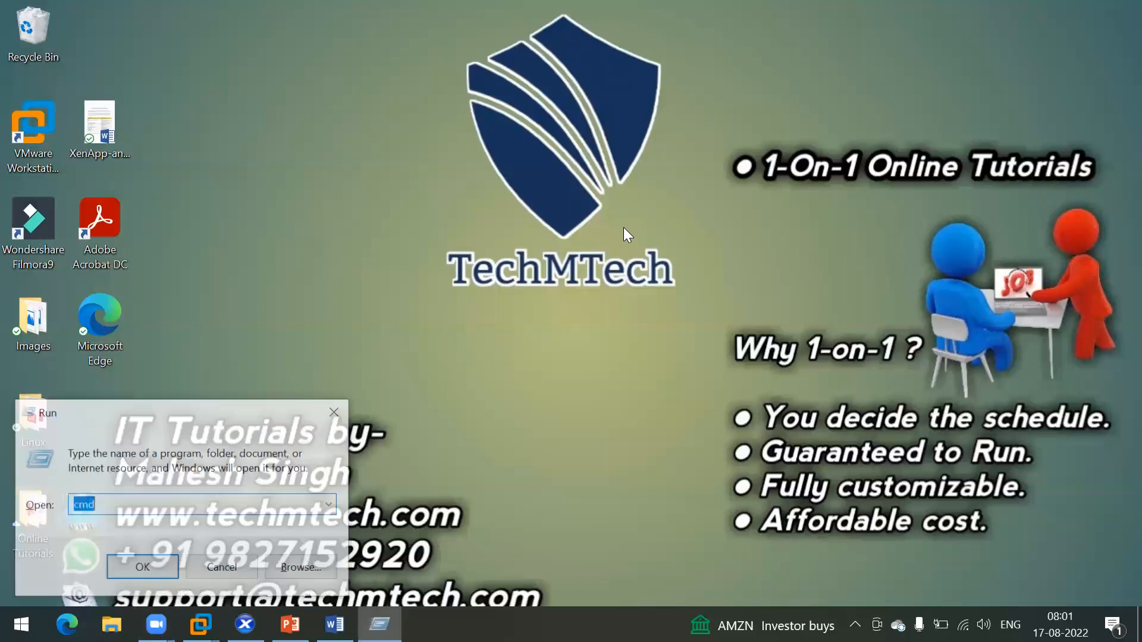
type("mstsc")
key("Return")
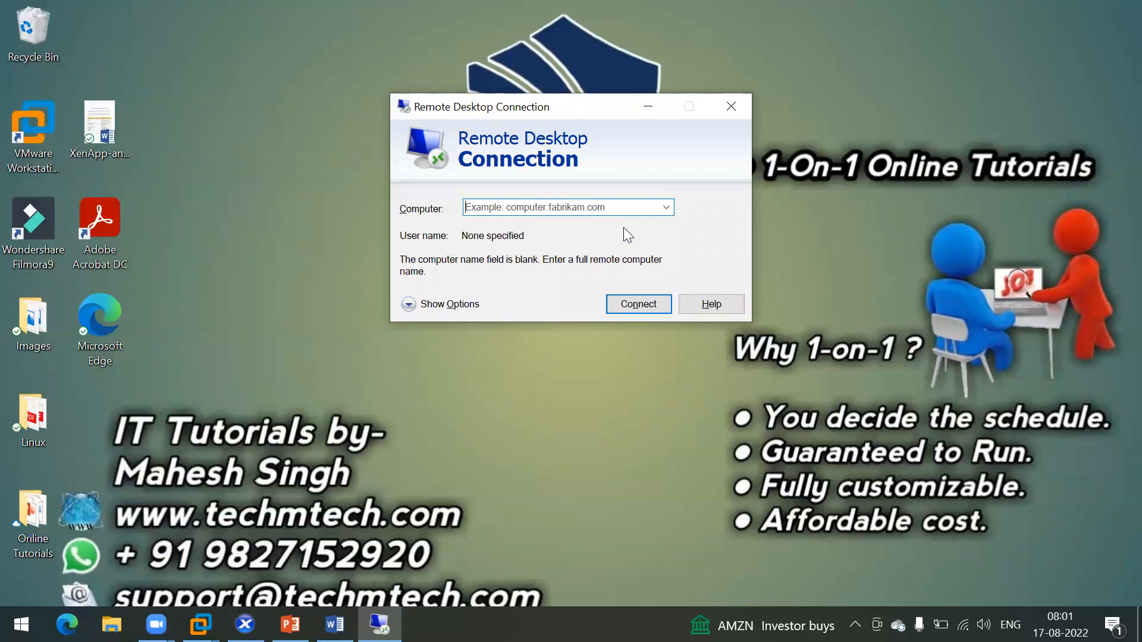
type("192.168.1")
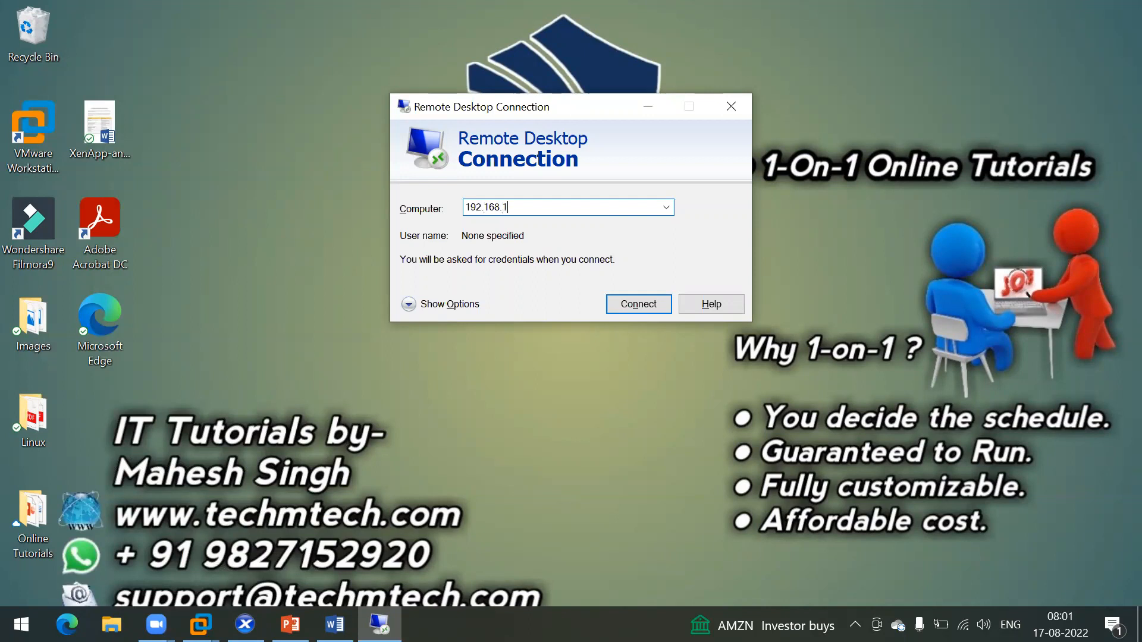
type("0.55")
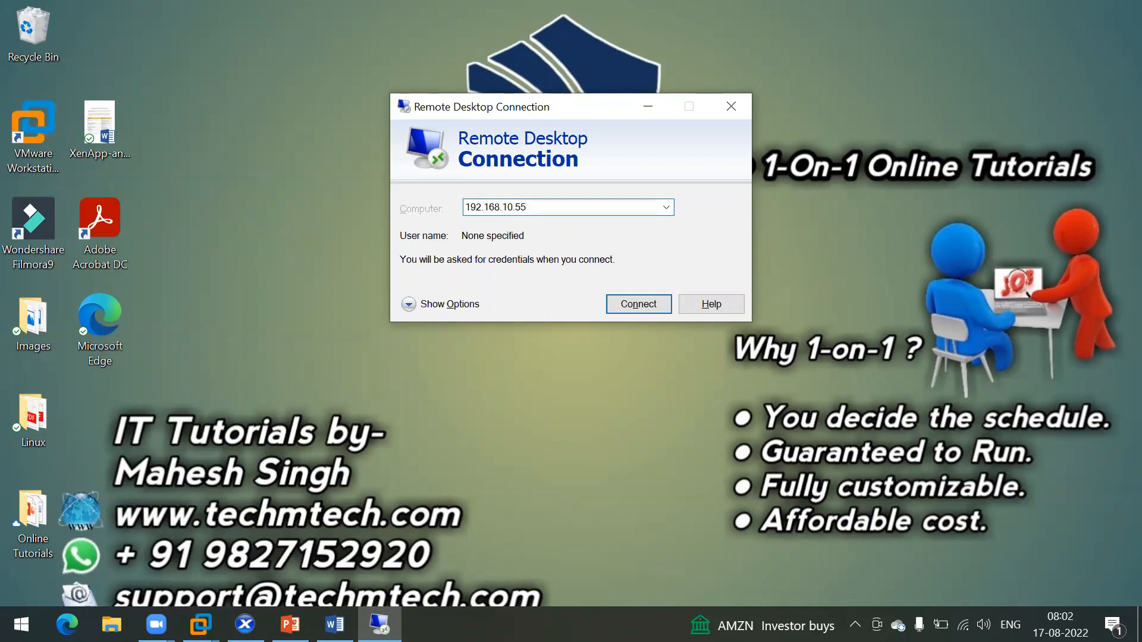
key("Return")
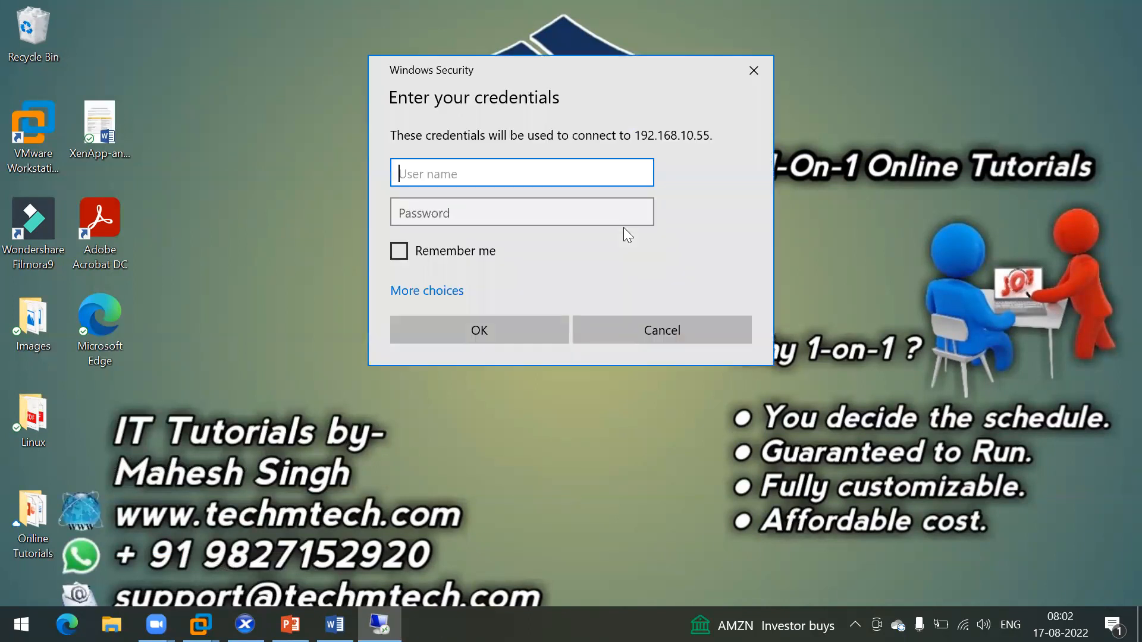
- Sign in to the remote session as .\administrator with the account password and accept the certificate warning
type(".\\administrator")
key("Tab")
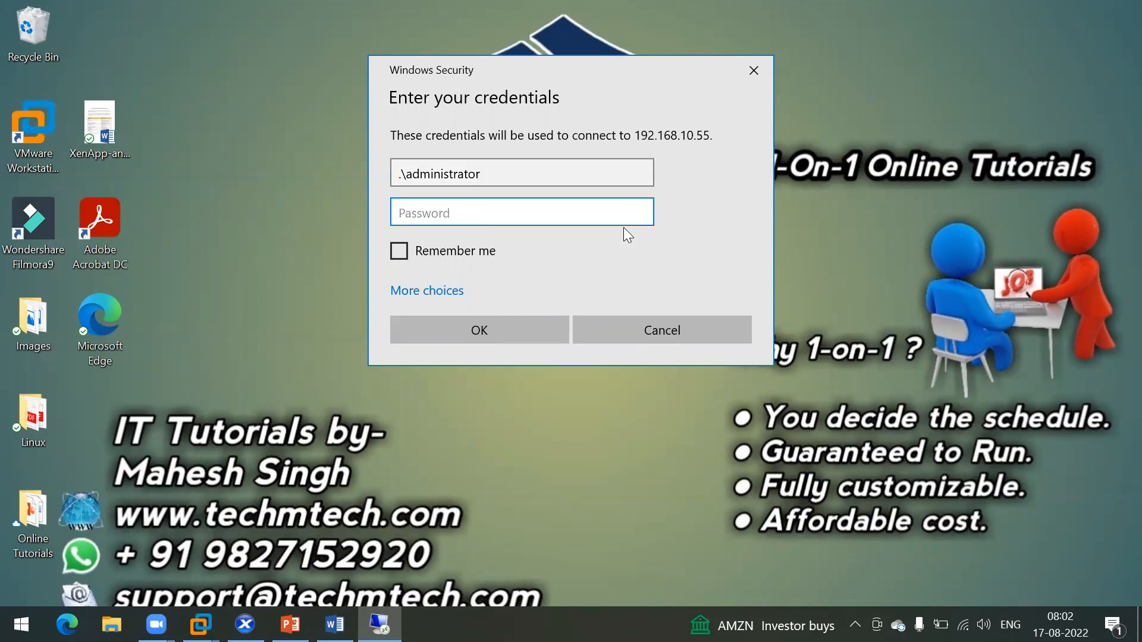
type("**********")
key("Return")
left_click(627, 367)
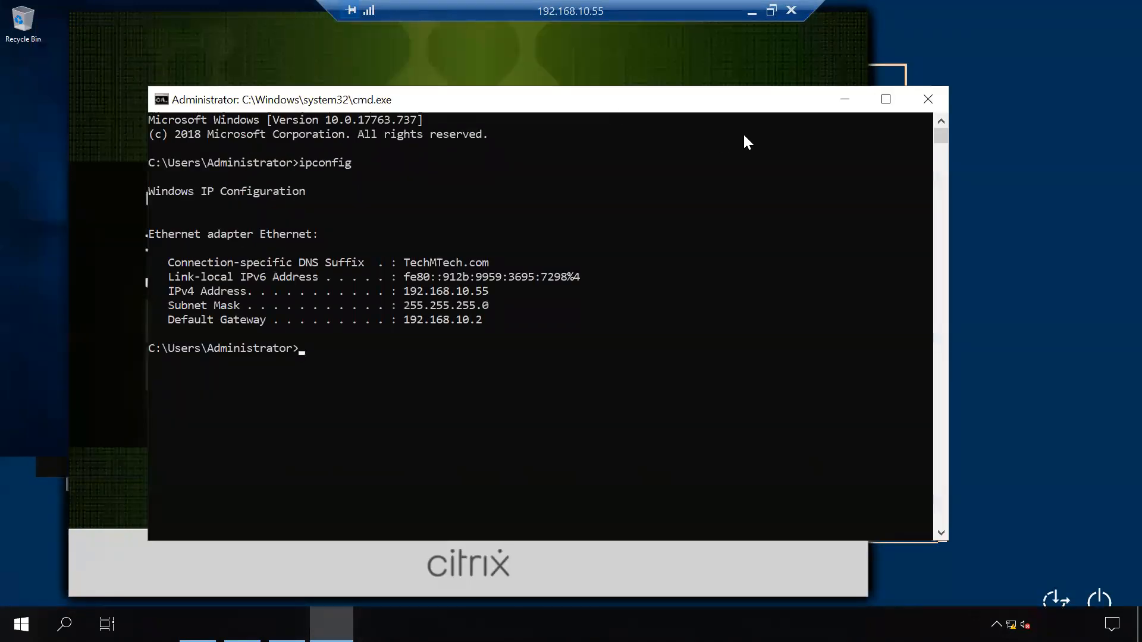
- Minimize the Command Prompt and sign the Administrator account out of the remote session
left_click(840, 99)
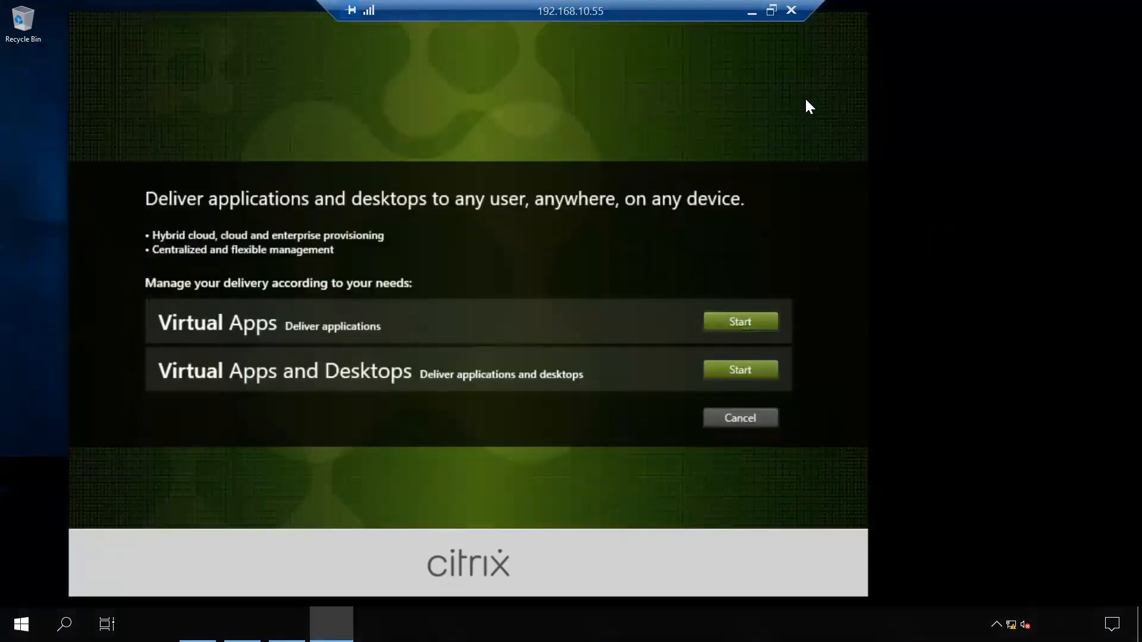
left_click(22, 624)
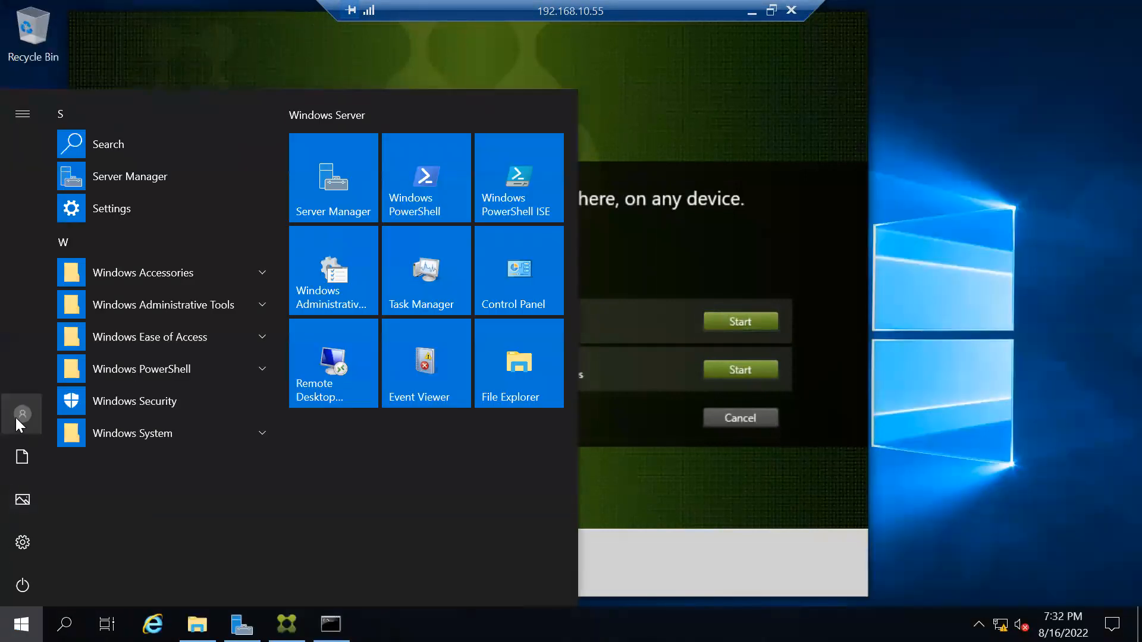
left_click(29, 122)
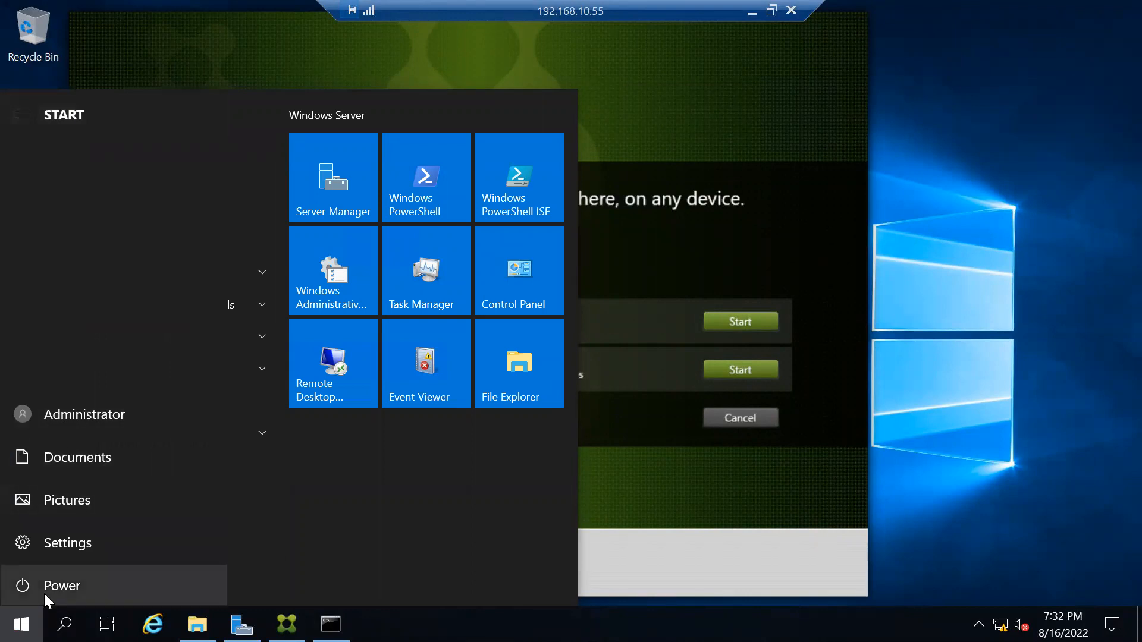
left_click(140, 412)
left_click(78, 374)
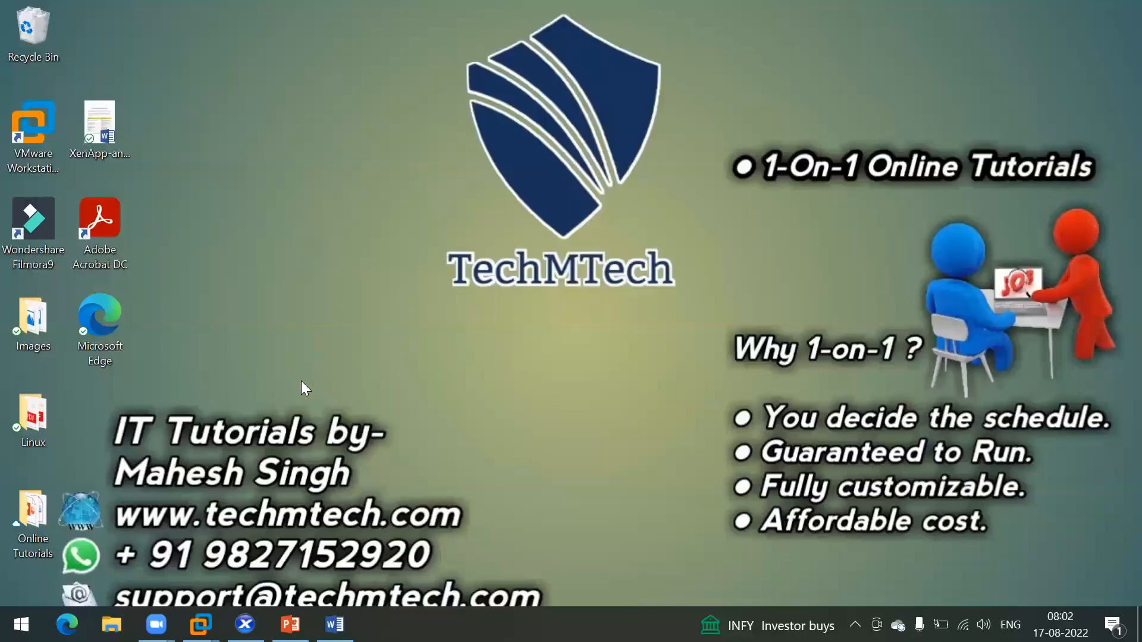
- Start a new Remote Desktop connection to 192.168.10.55 and choose to use a different account
key("super+r")
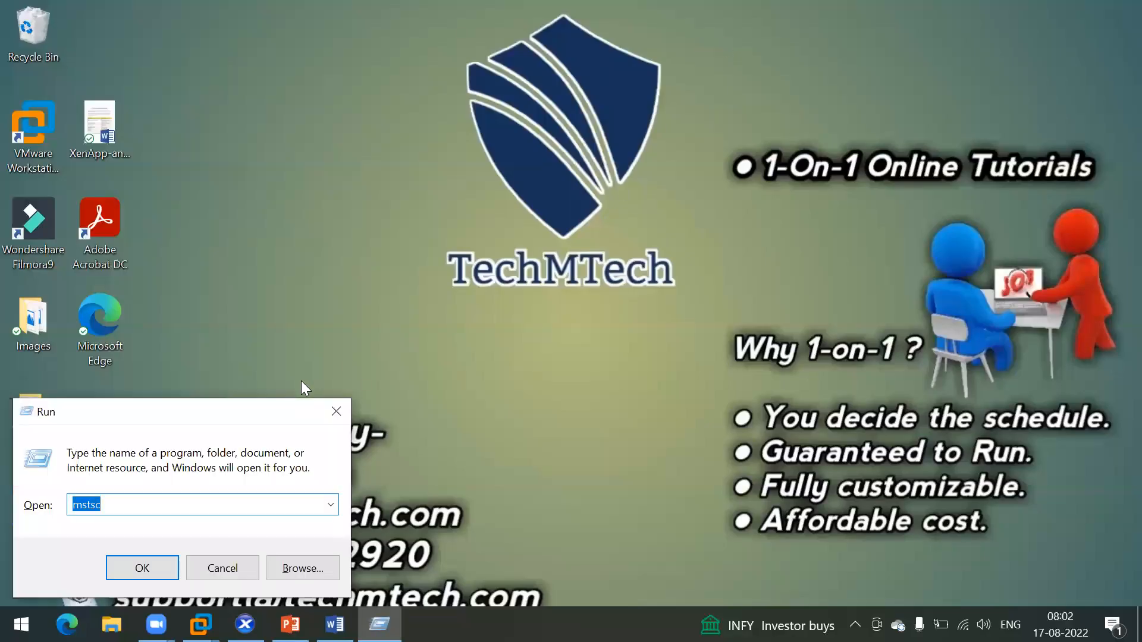
key("Return")
key("Return")
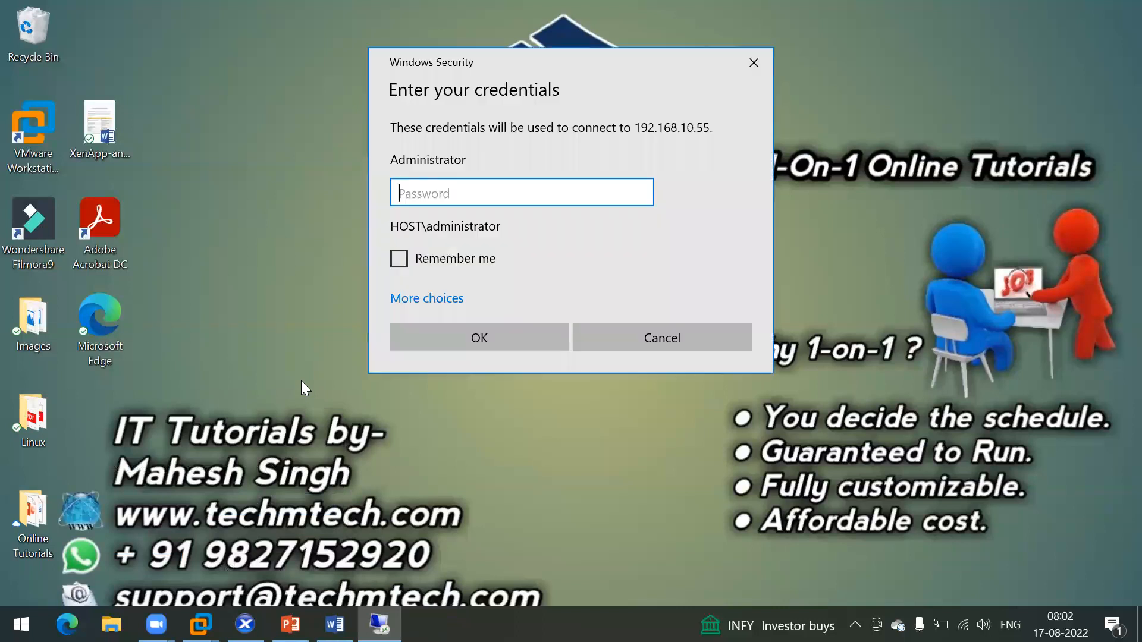
left_click(437, 298)
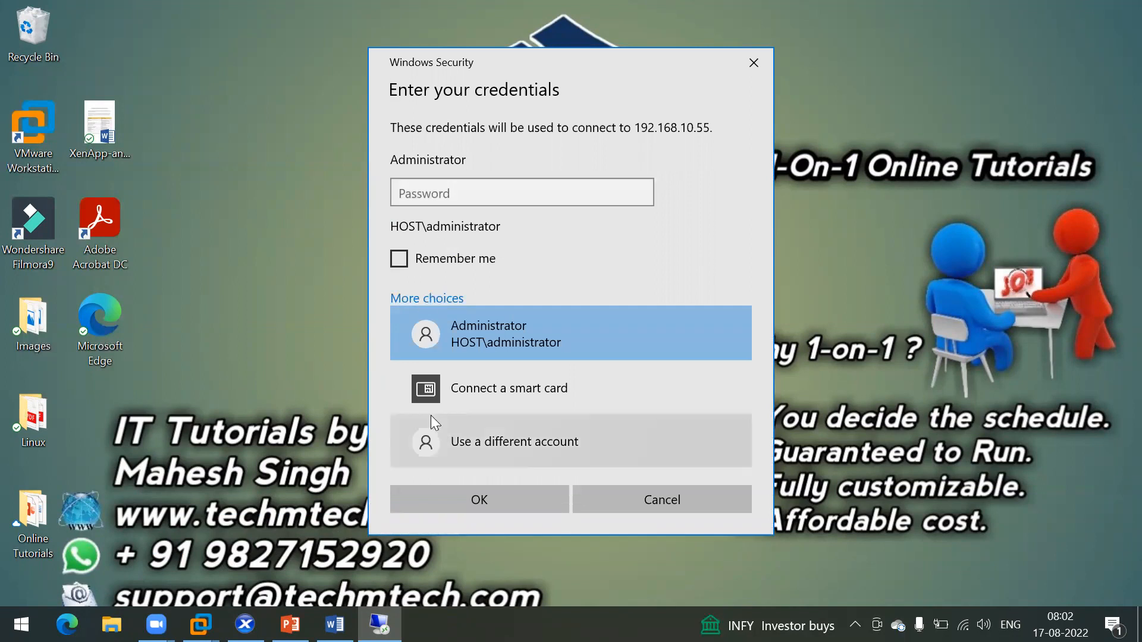
left_click(483, 452)
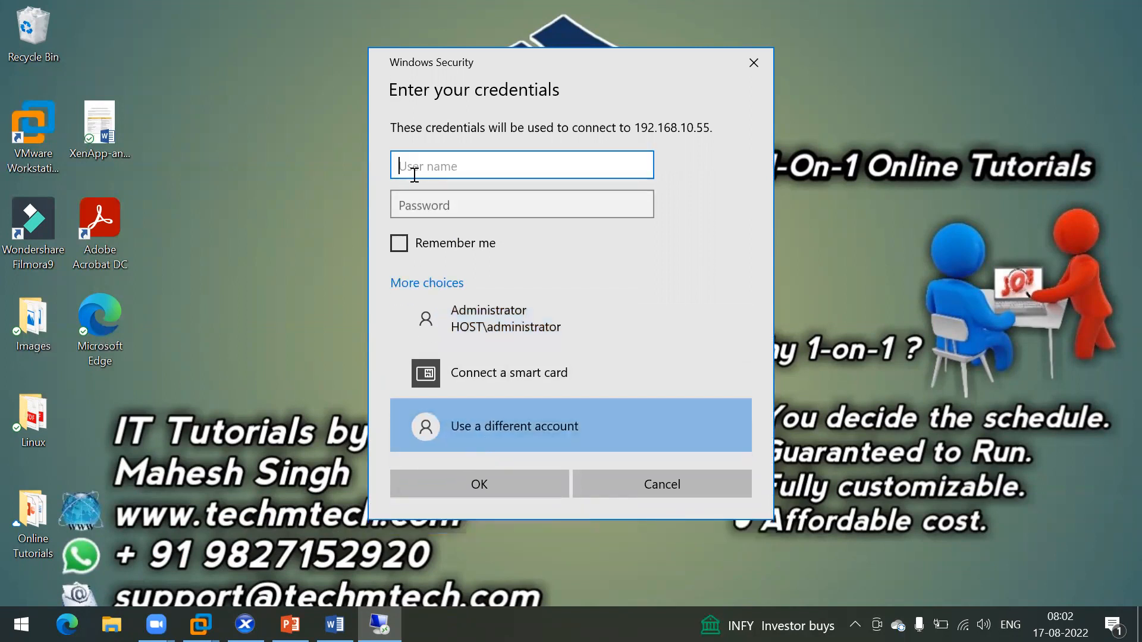
- Enter the domain account's user name and password, and connect despite the certificate errors
type("te")
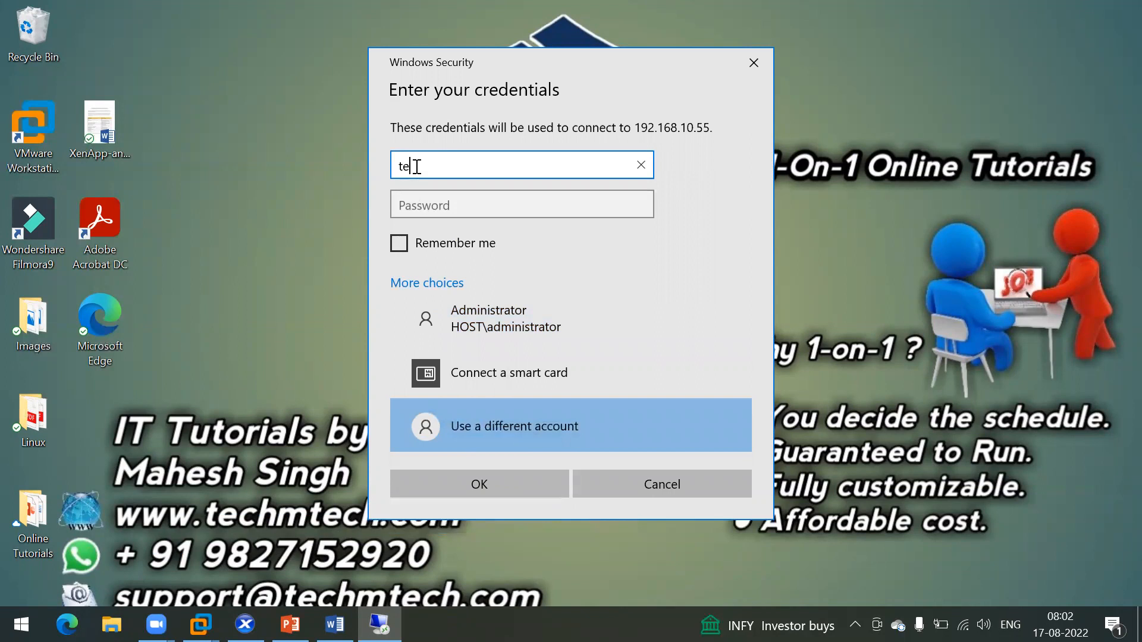
type("chmtech\\ms185426")
key("Tab")
type("*******")
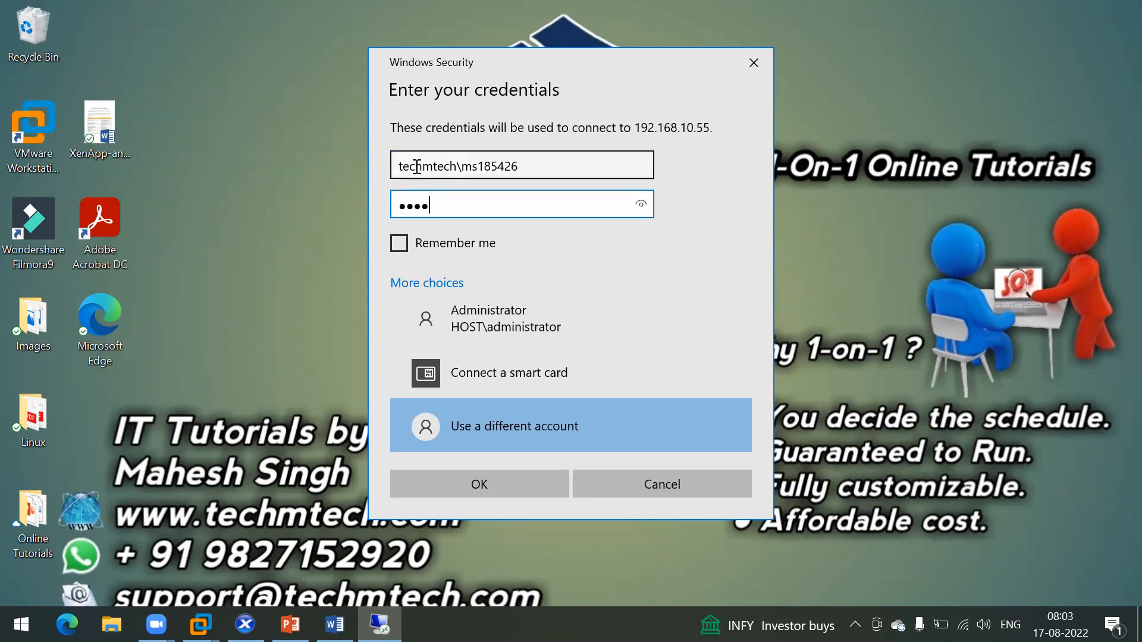
type("**")
key("Return")
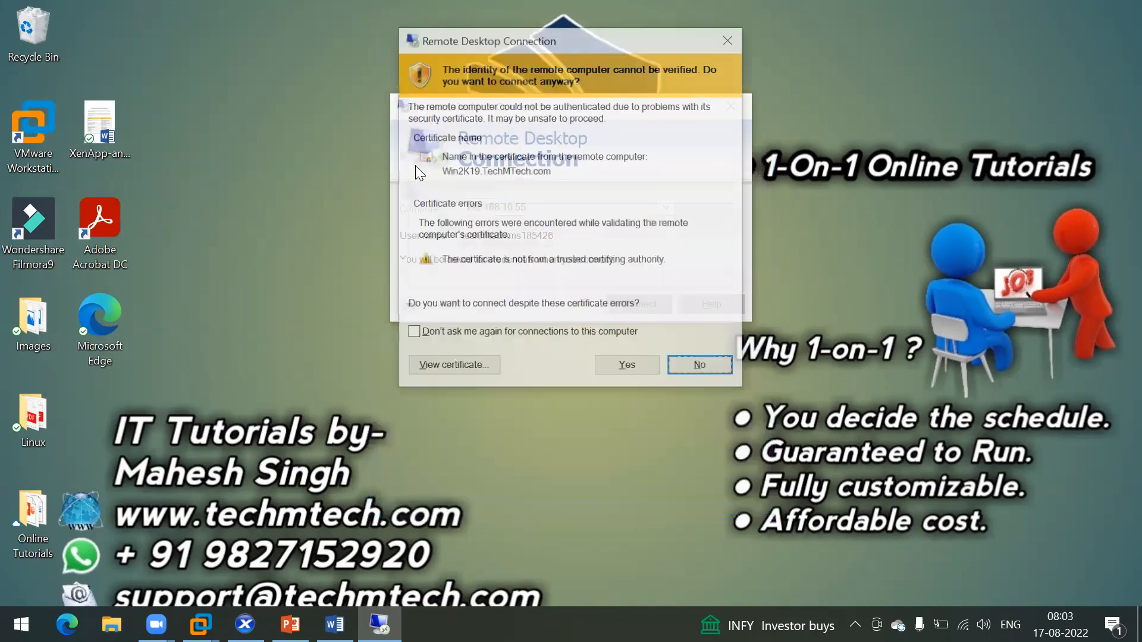
key("alt+y")
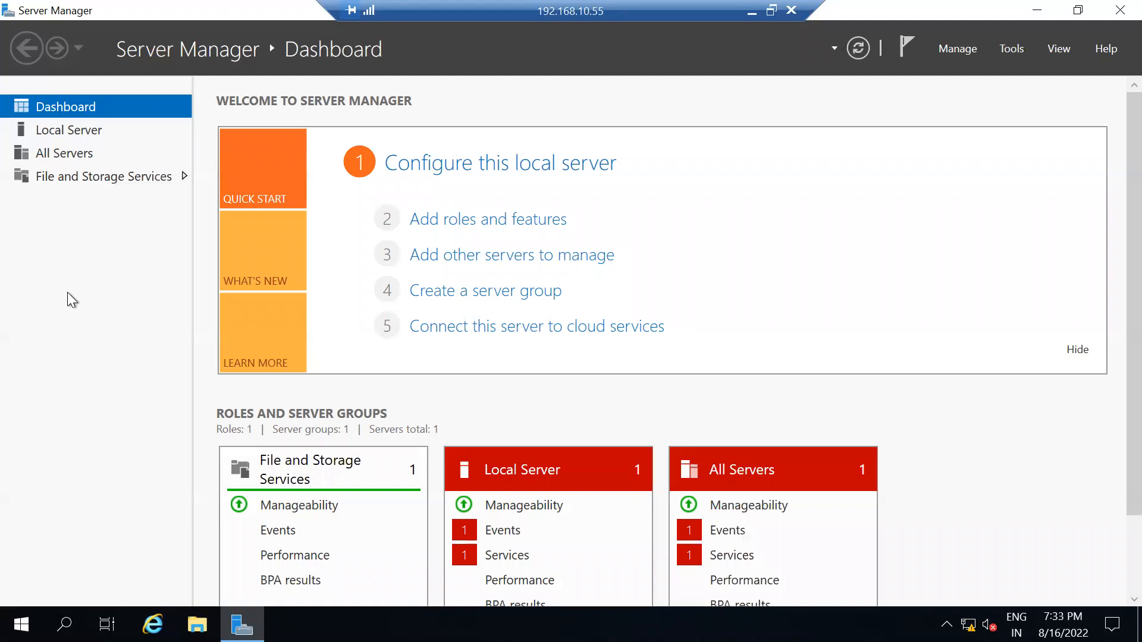
- Open CD Drive (D:) CVAD 2106 from This PC and run AutoSelect, allowing it to make changes
left_click(198, 624)
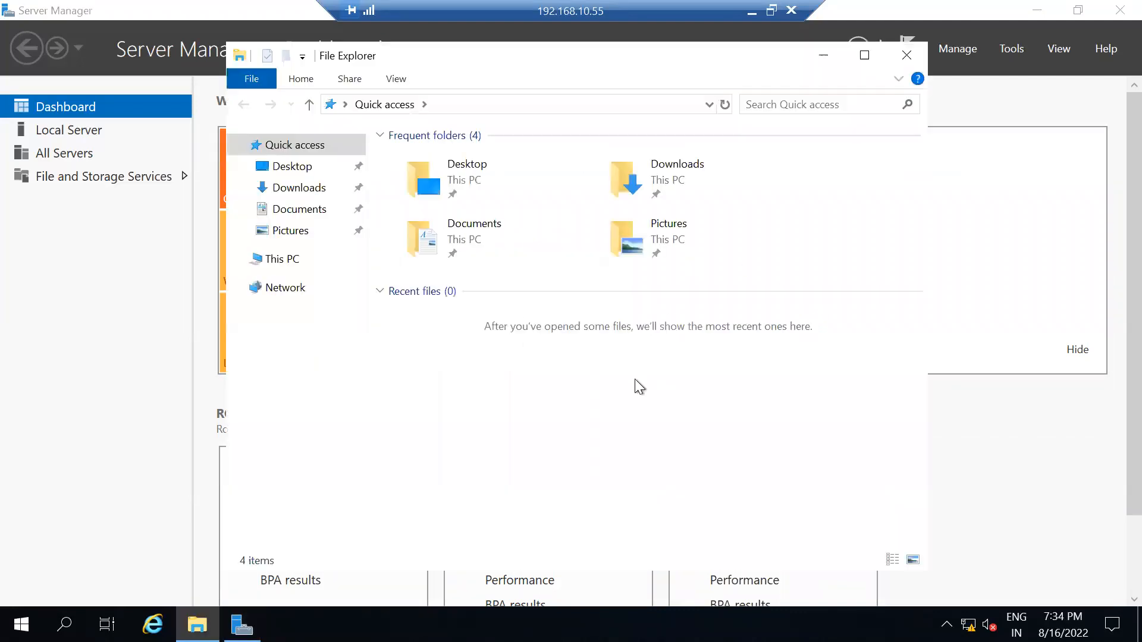
left_click(315, 256)
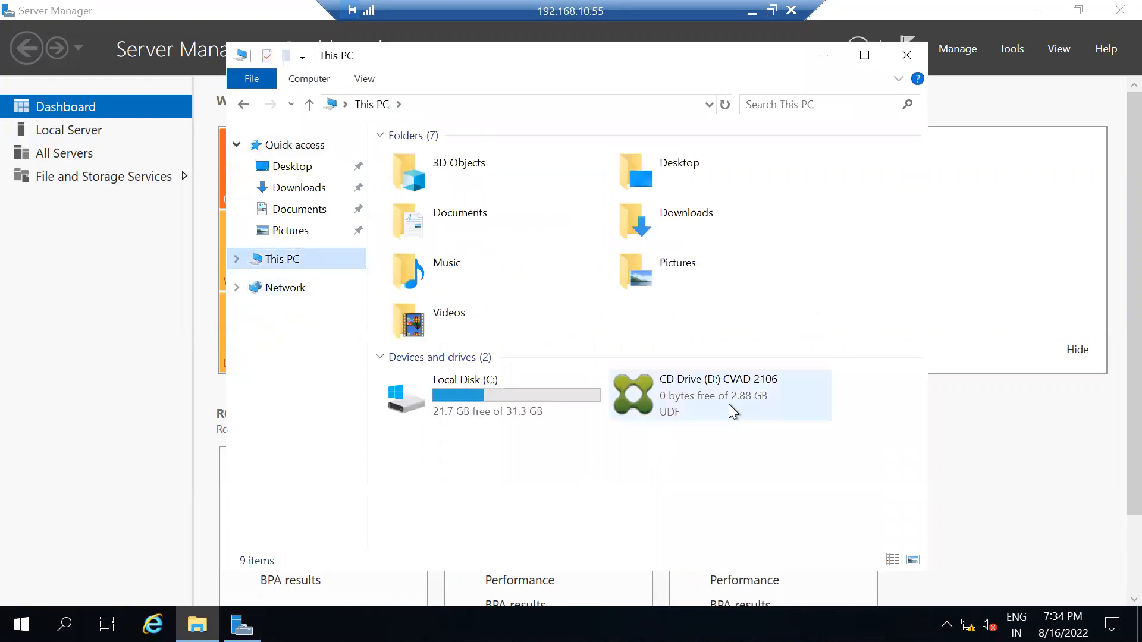
right_click(694, 404)
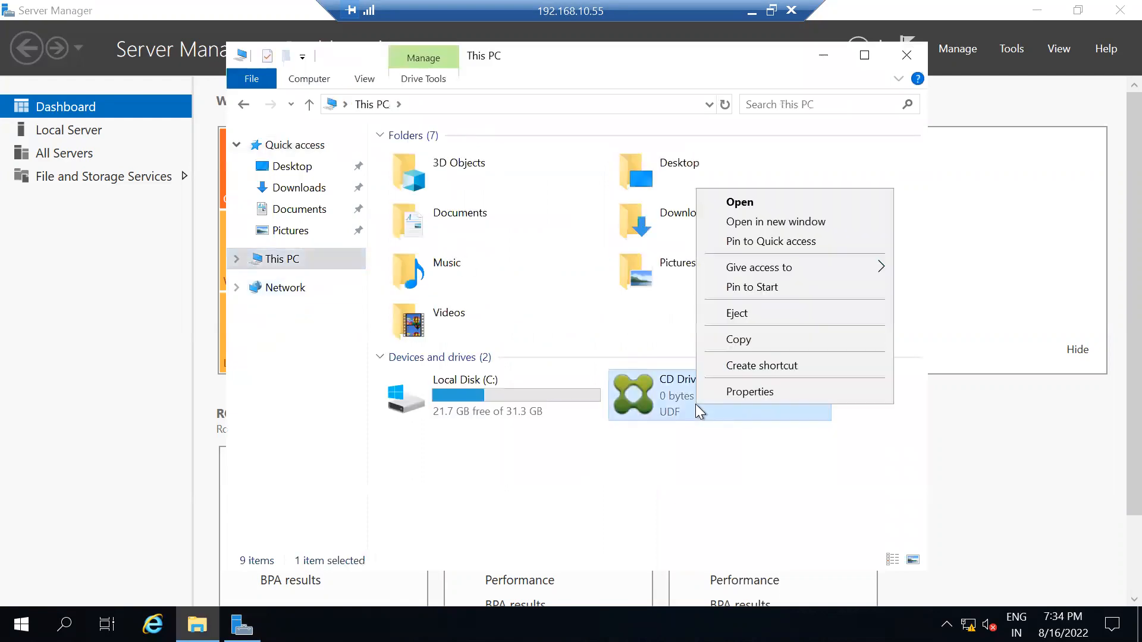
left_click(740, 200)
left_click(440, 275)
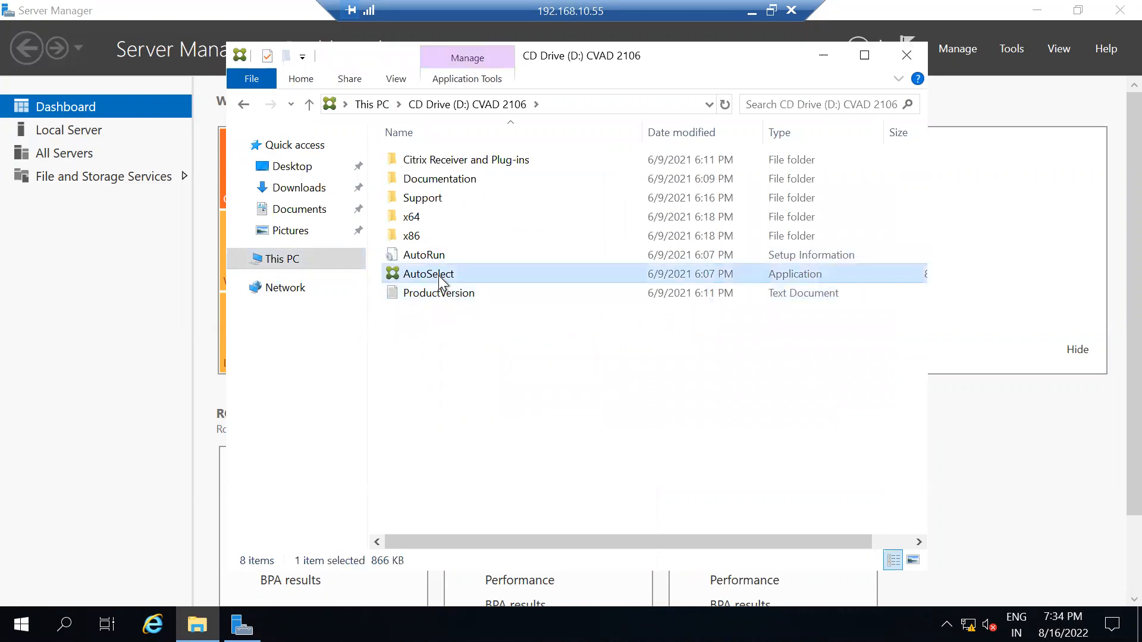
double_click(440, 277)
left_click(455, 437)
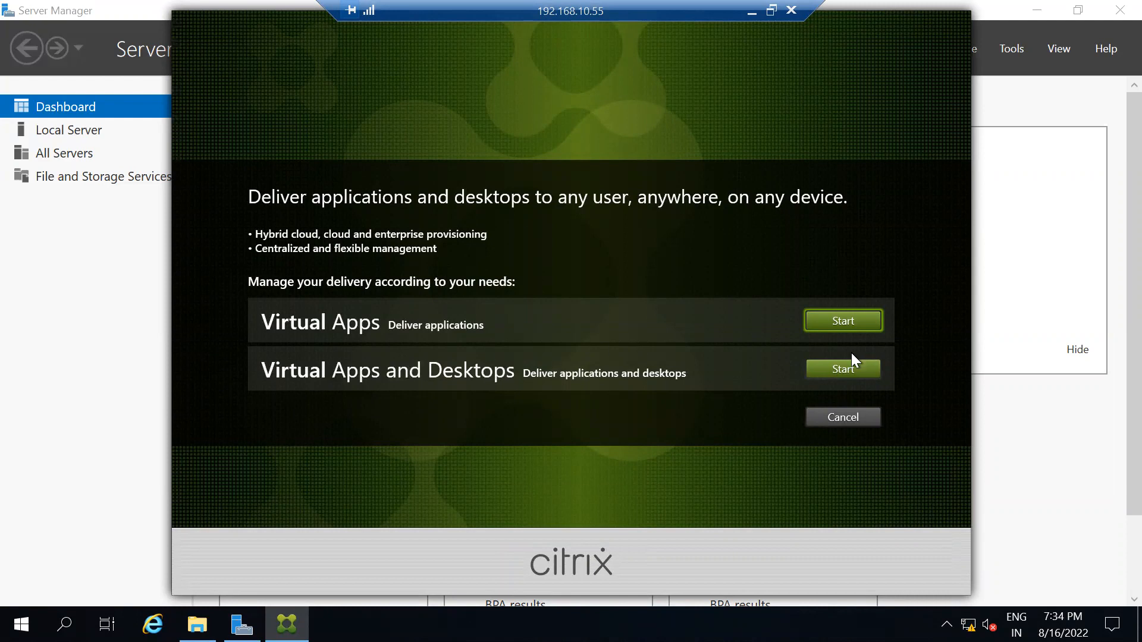
- Start the Virtual Apps and Desktops installation of Virtual Delivery Agent for Windows Multi-session OS, with Create a master MCS image as the environment
left_click(840, 370)
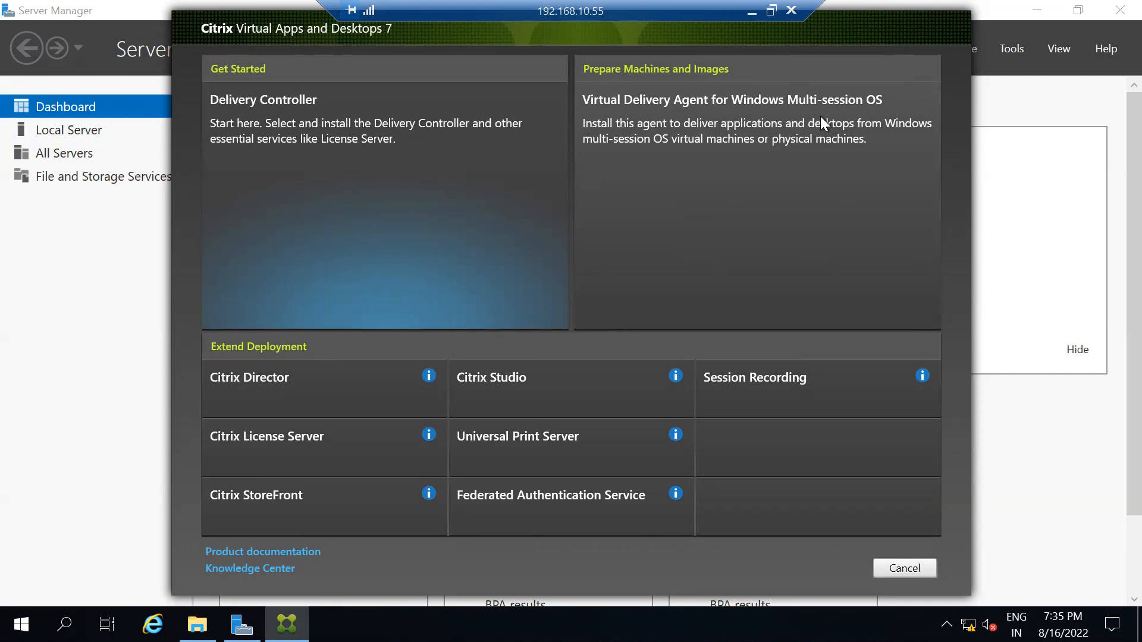
left_click(778, 171)
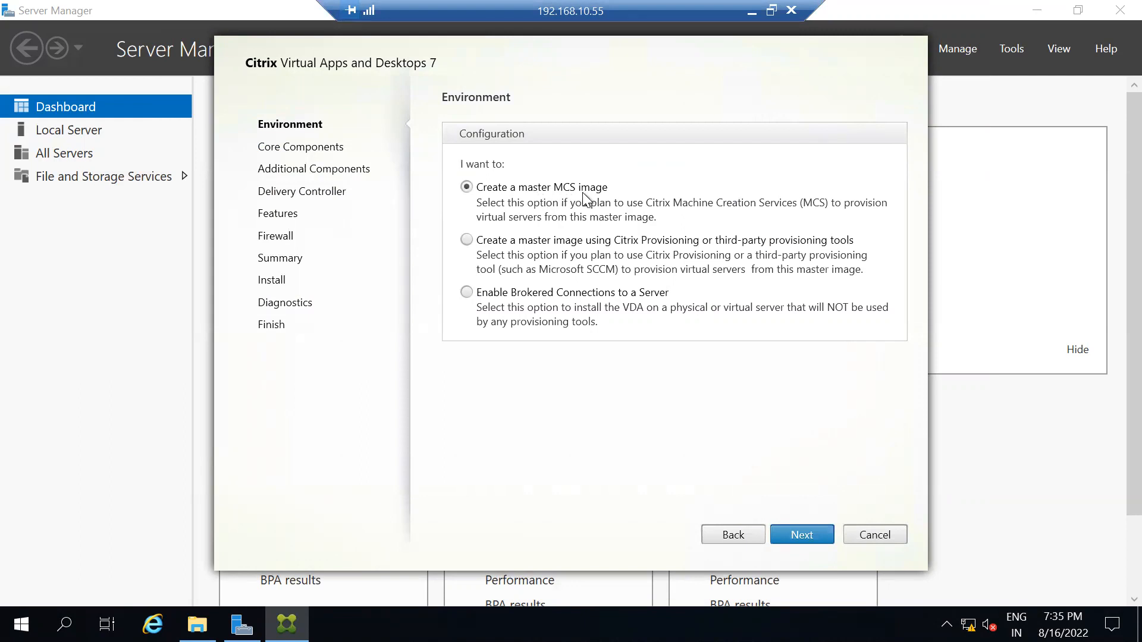
left_click(508, 241)
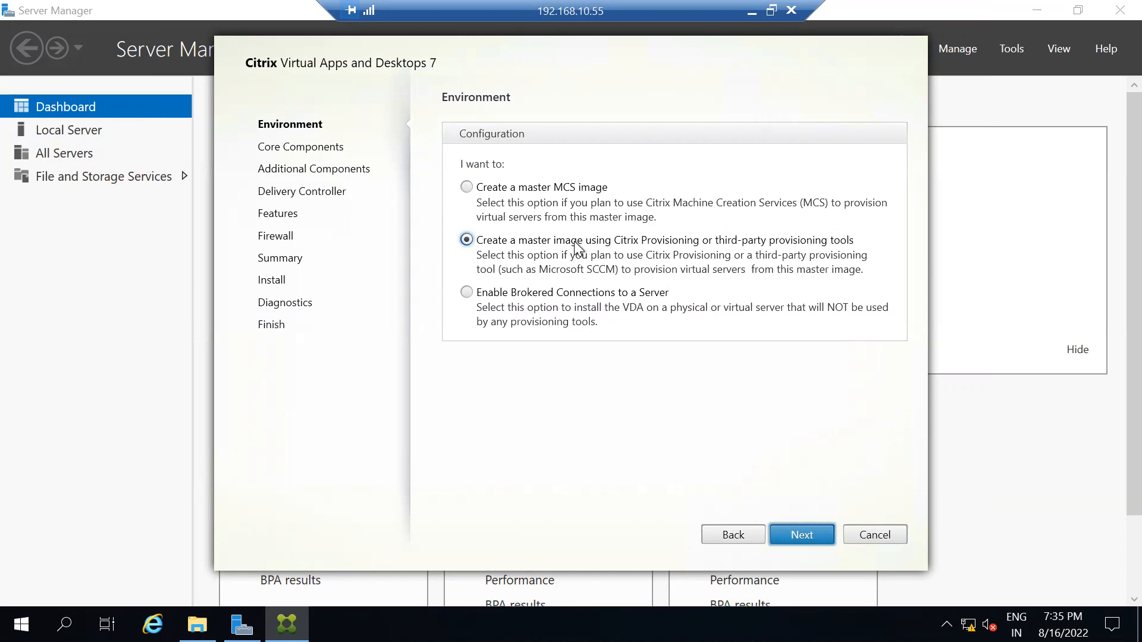
left_click(565, 293)
left_click(506, 191)
left_click(797, 534)
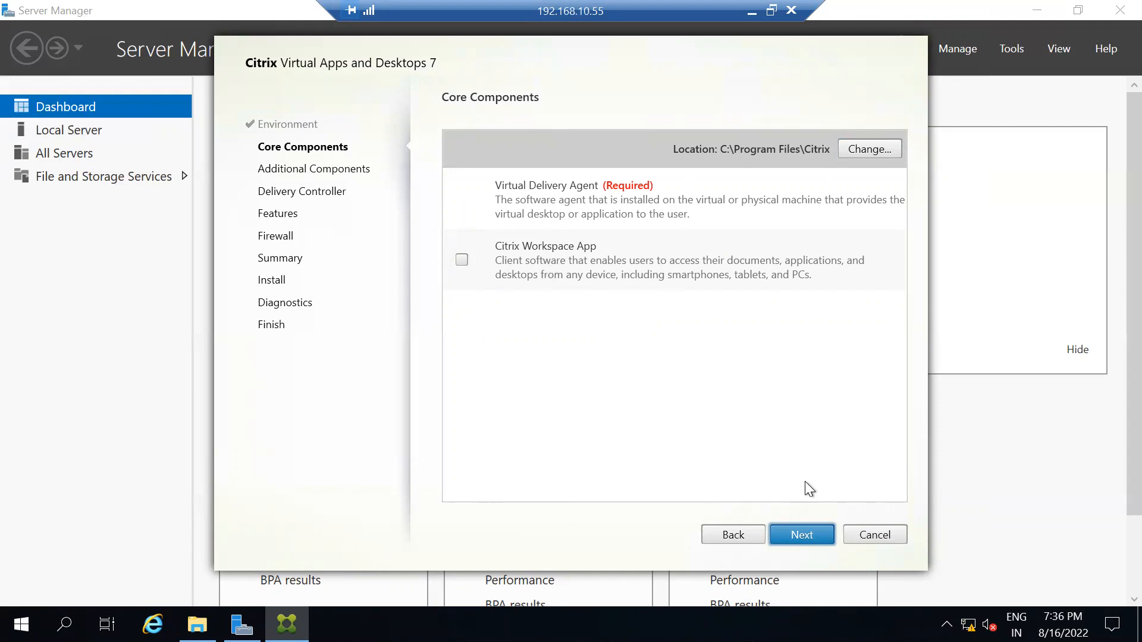
- Accept the core components without Citrix Workspace App, then review and accept the default additional components for the master MCS image
left_click(801, 535)
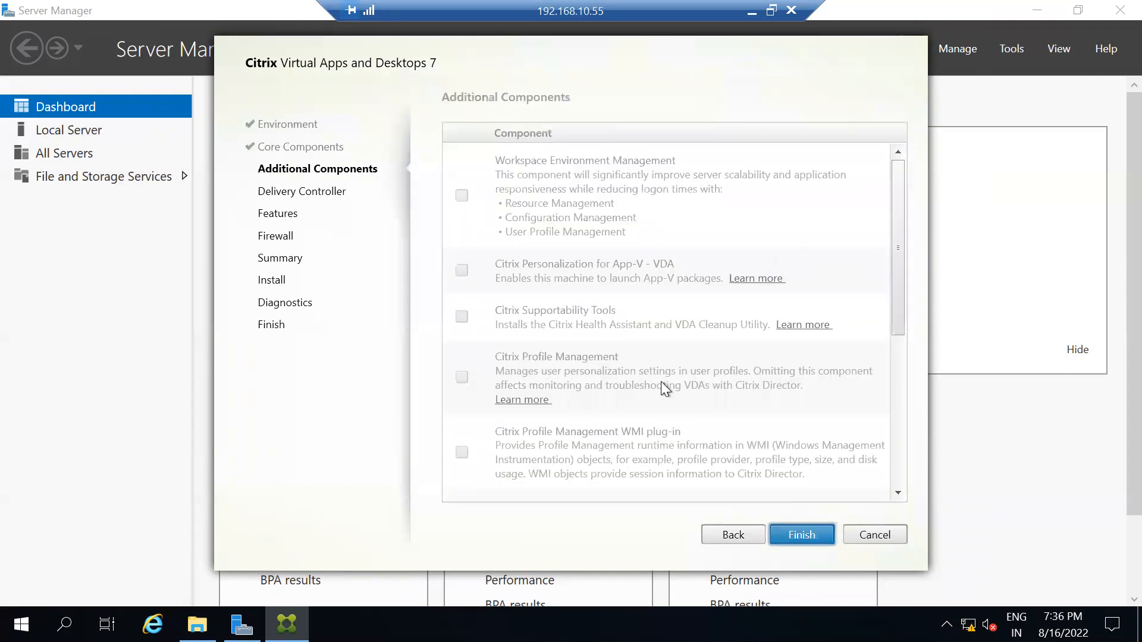
scroll(552, 446, "down", 4)
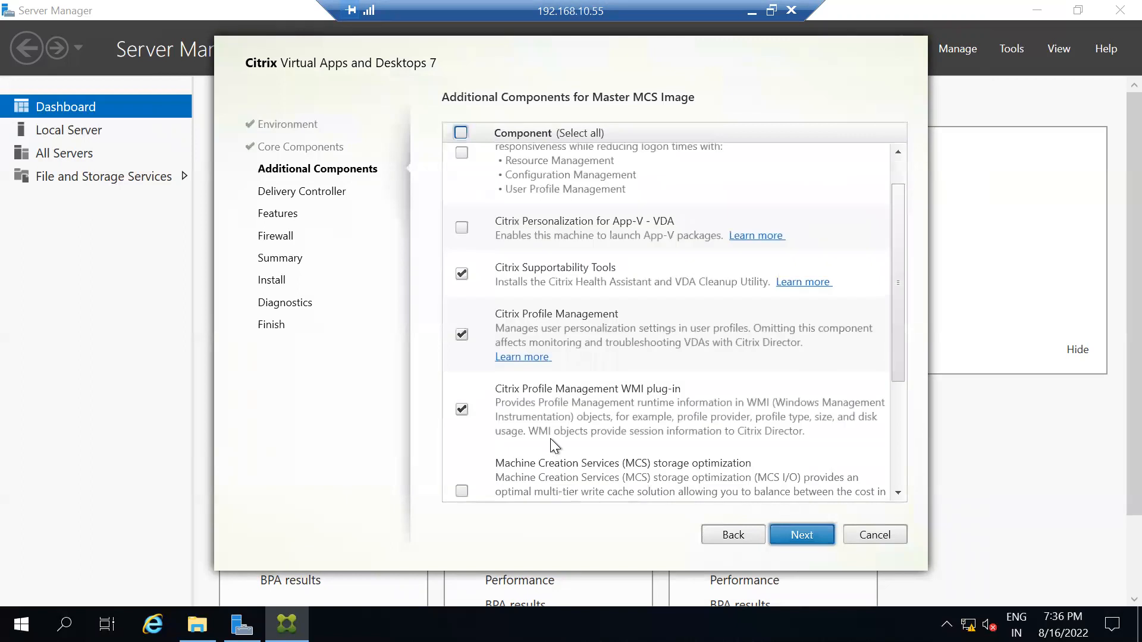
scroll(552, 446, "up", 3)
scroll(552, 446, "down", 3)
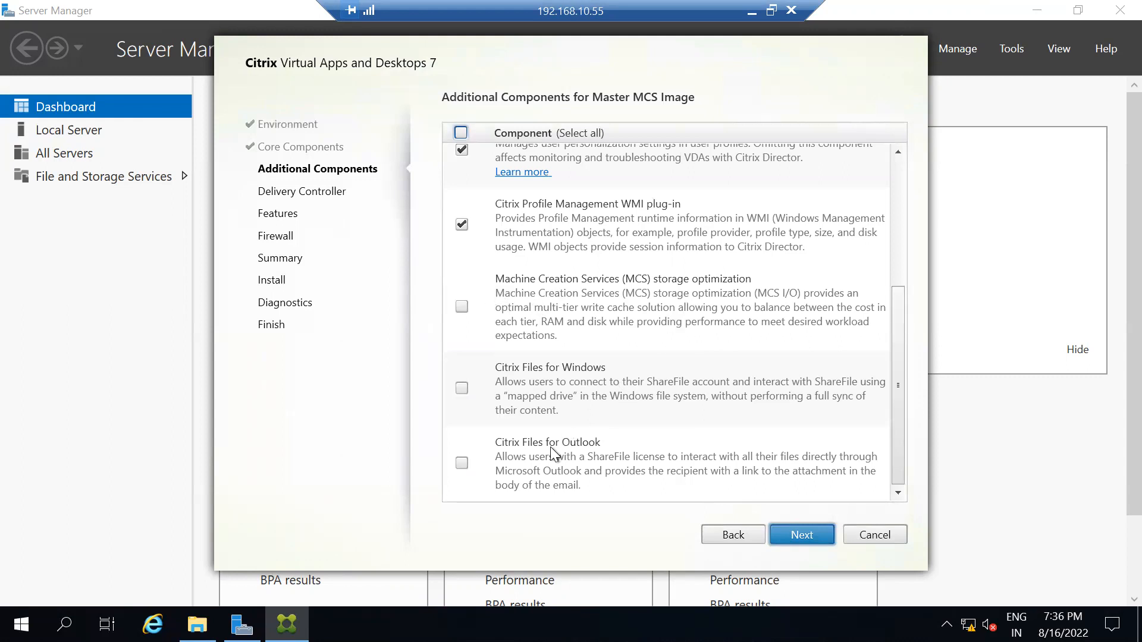
scroll(583, 383, "up", 4)
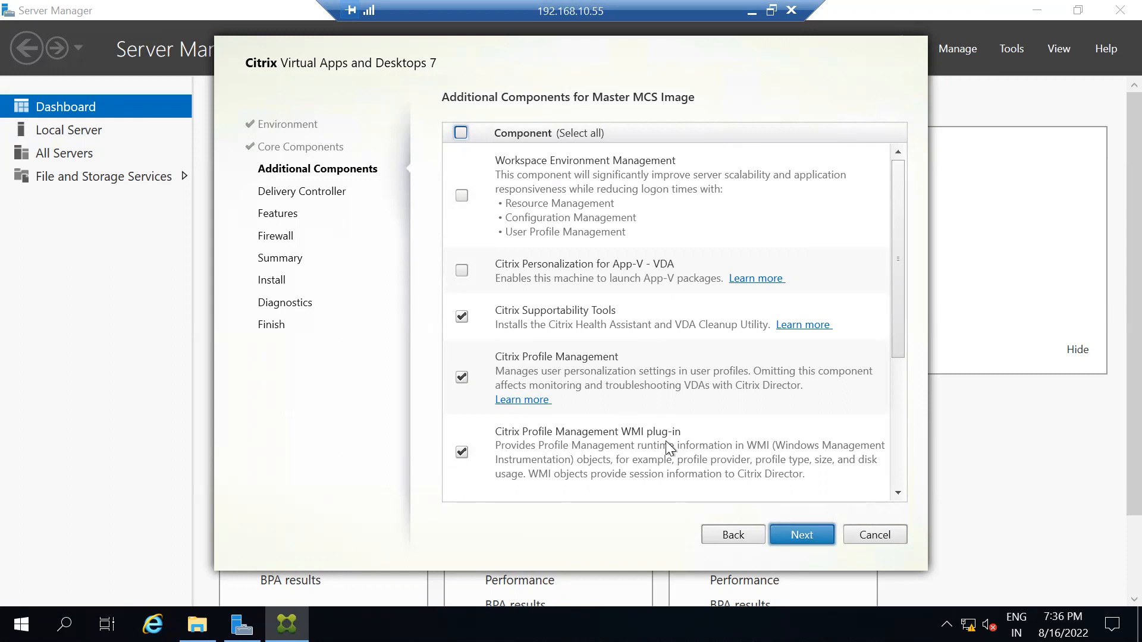
left_click(802, 534)
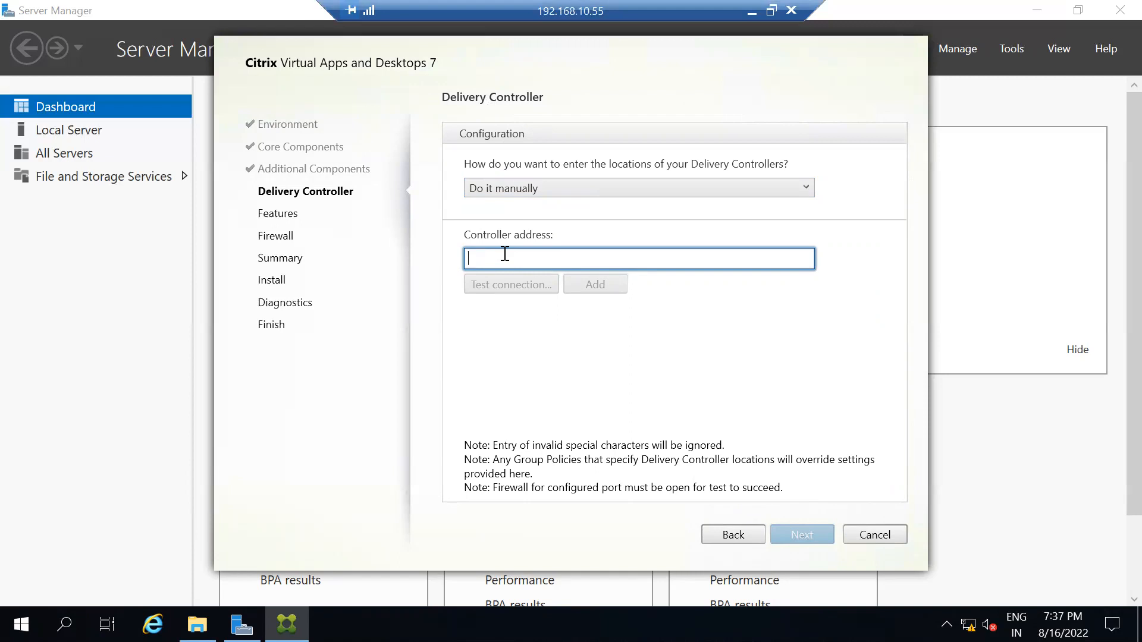
- Add ddc.techmtech.com as the manually entered Delivery Controller after testing its connection, and continue to the features
type("ddc.t")
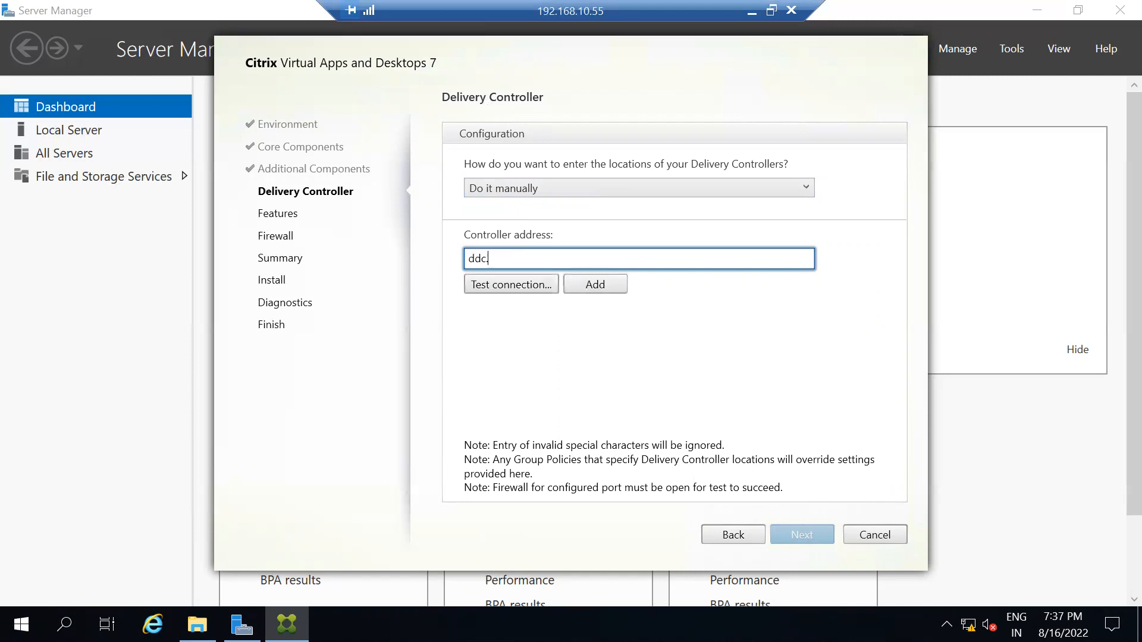
type("echmtech.com")
left_click(485, 286)
left_click(590, 283)
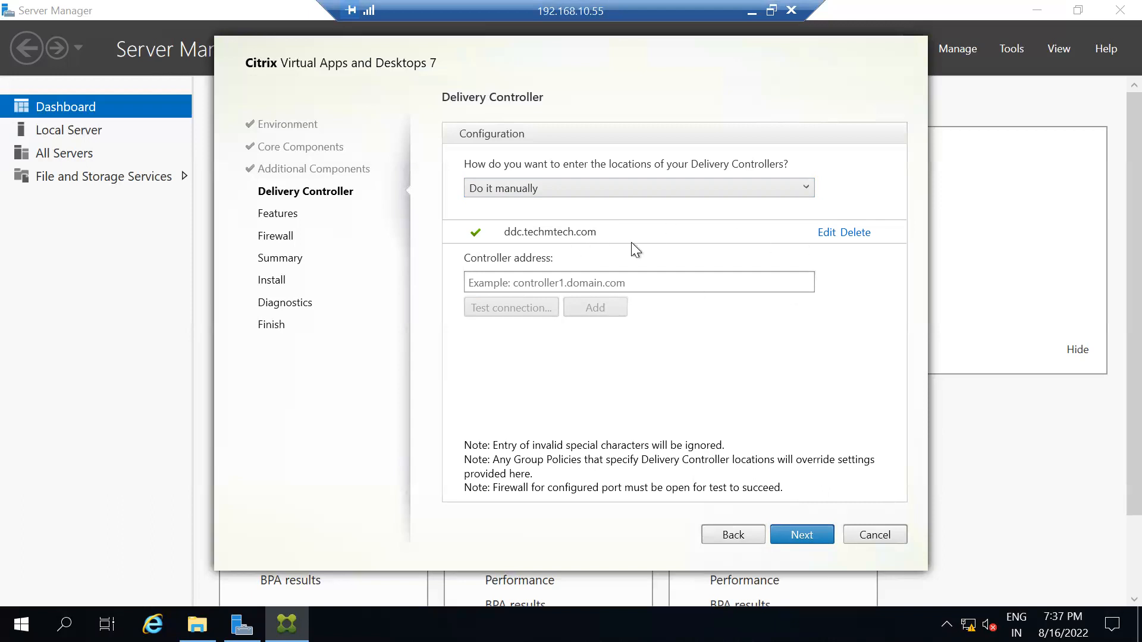
left_click(538, 276)
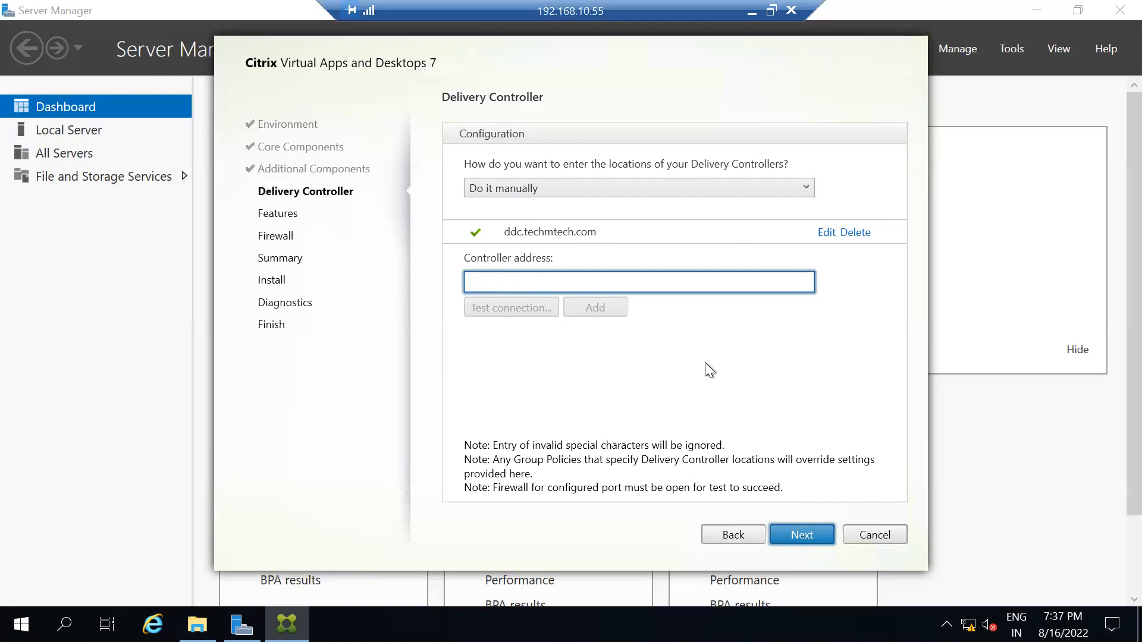
left_click(795, 532)
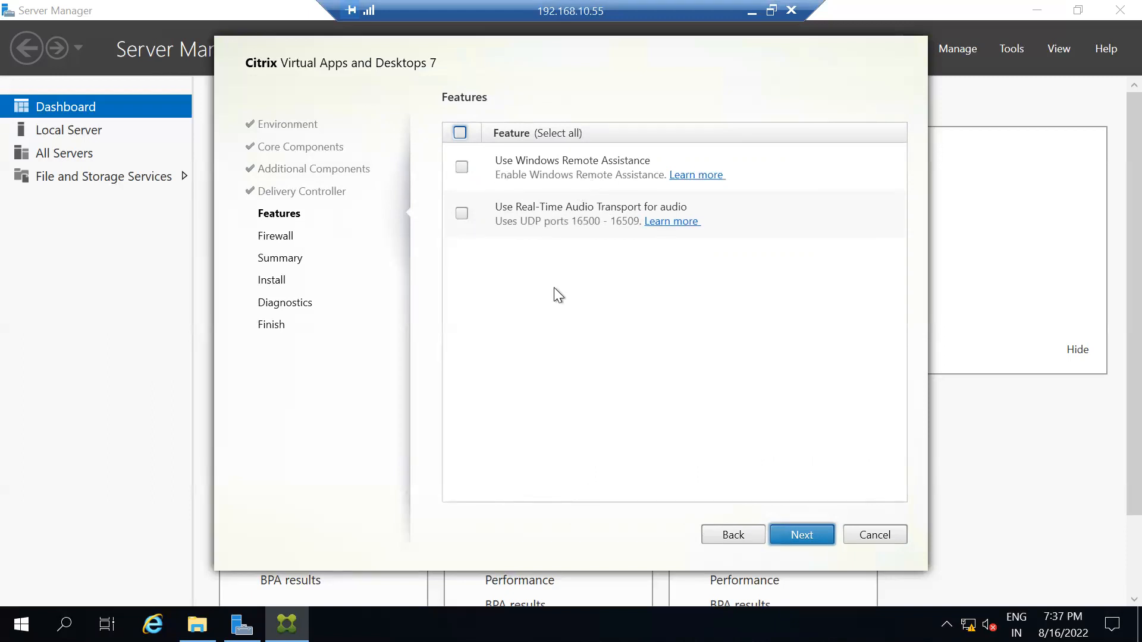
- Leave both optional features unselected and accept automatic configuration of the firewall rules for the default ports
left_click(800, 533)
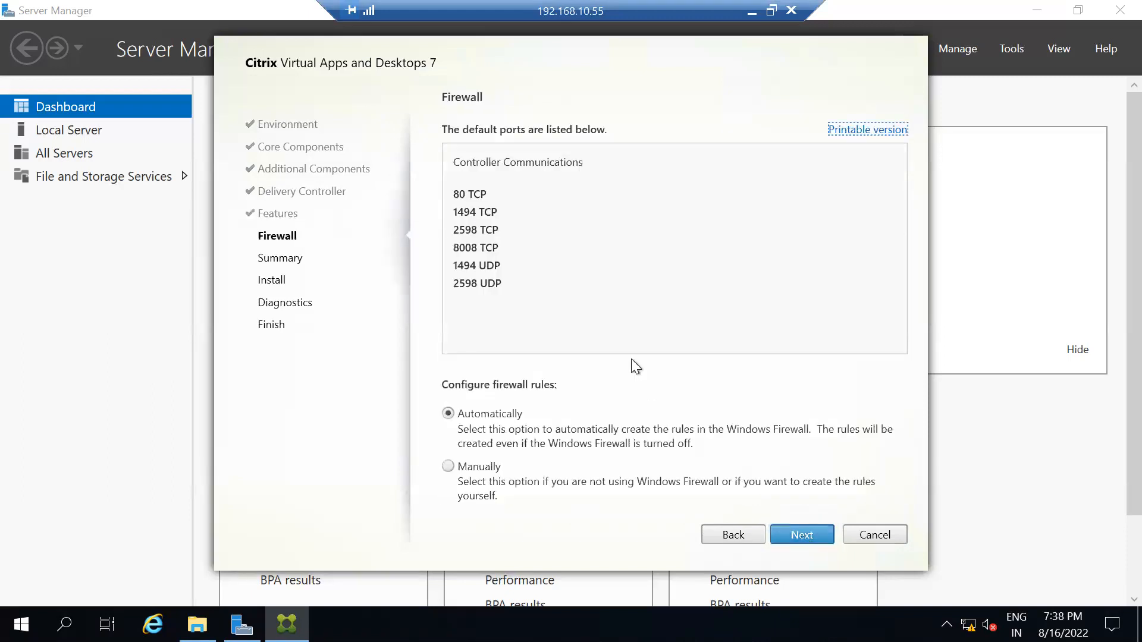
left_click(459, 198)
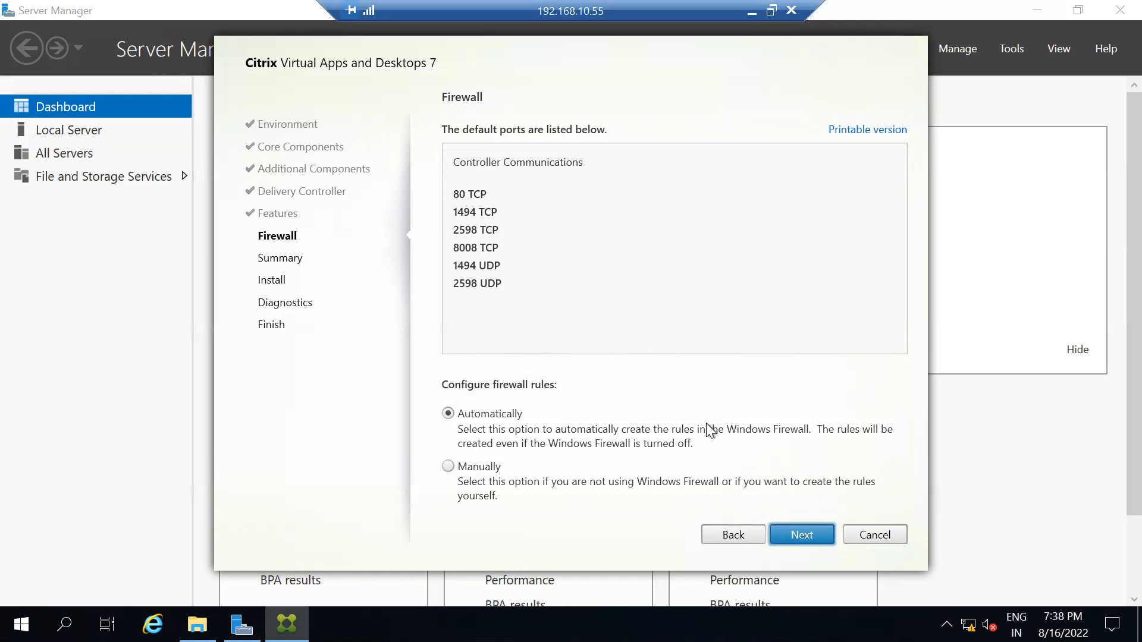
left_click(797, 535)
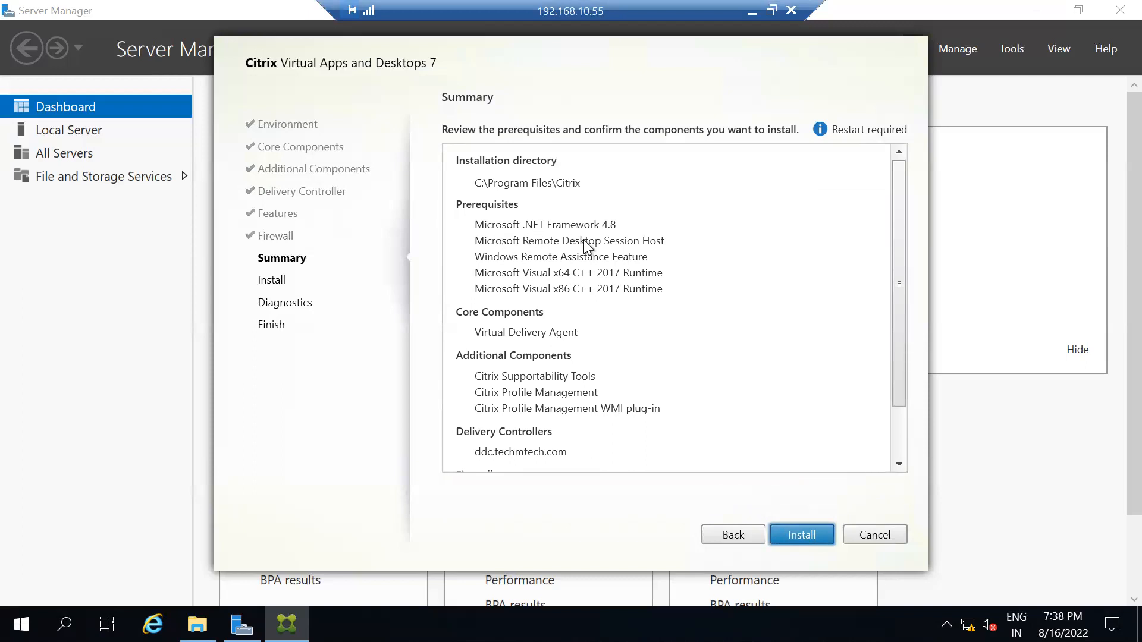
- Review the prerequisites, components, controller and firewall ports in the summary, and start the installation
scroll(569, 331, "down", 1)
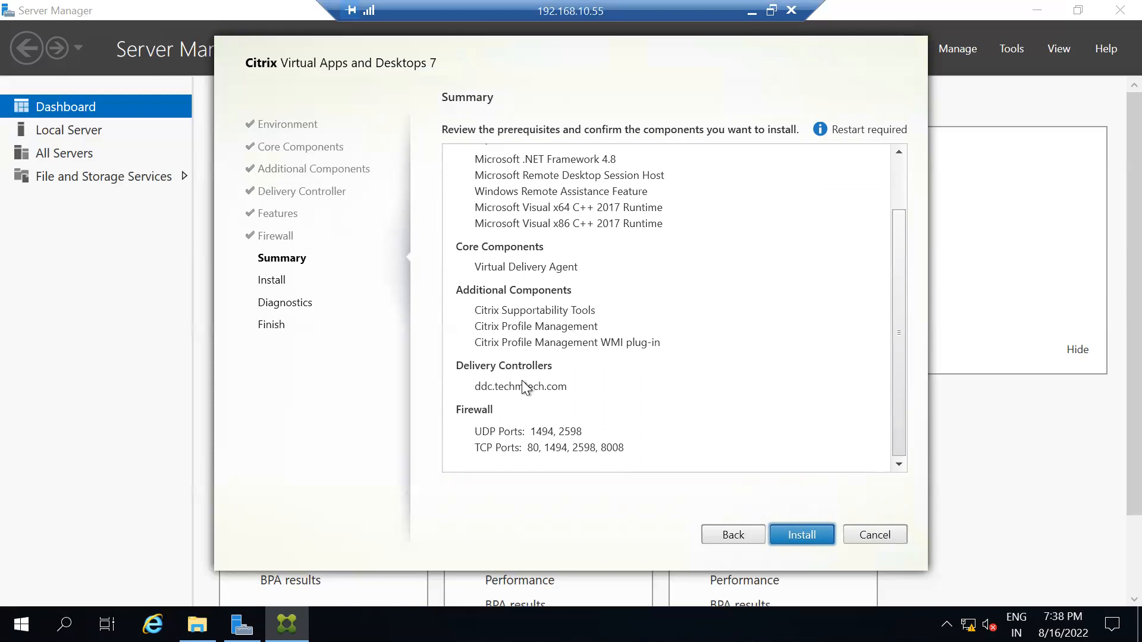
scroll(523, 386, "up", 2)
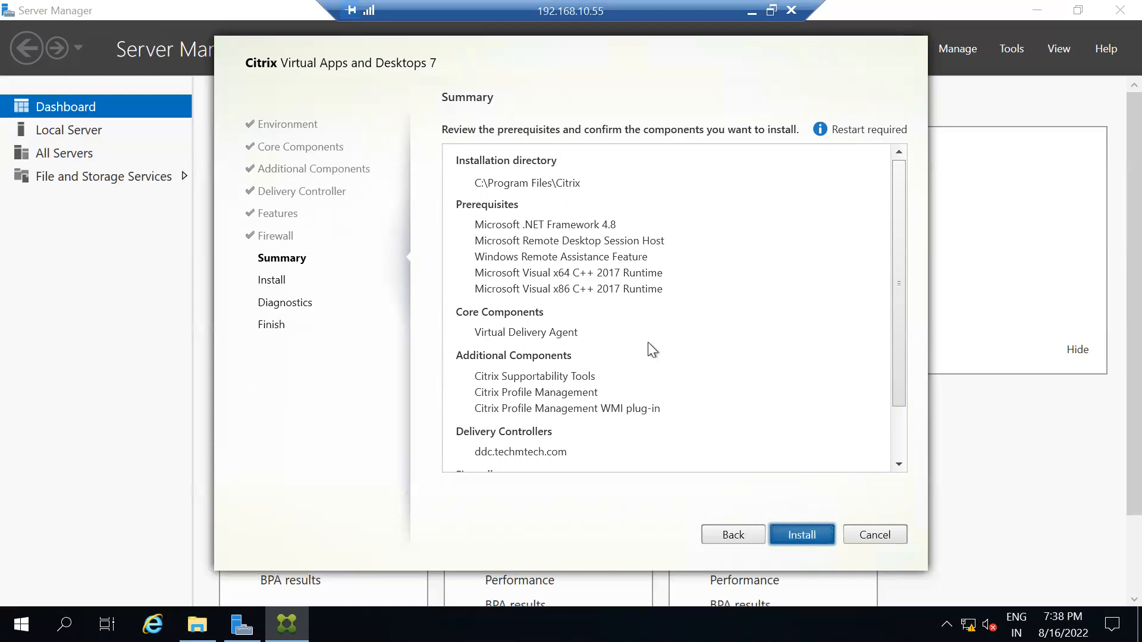
key("Return")
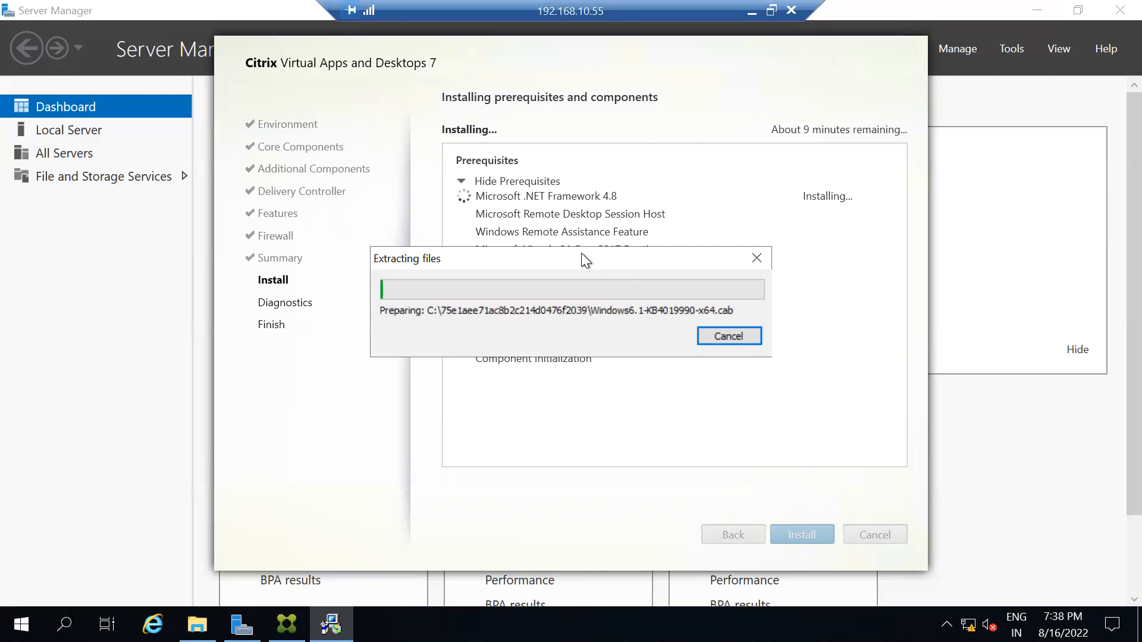
- Move the Extracting files window away from the installer's progress list and minimize Server Manager
left_click_drag(582, 259, 839, 256)
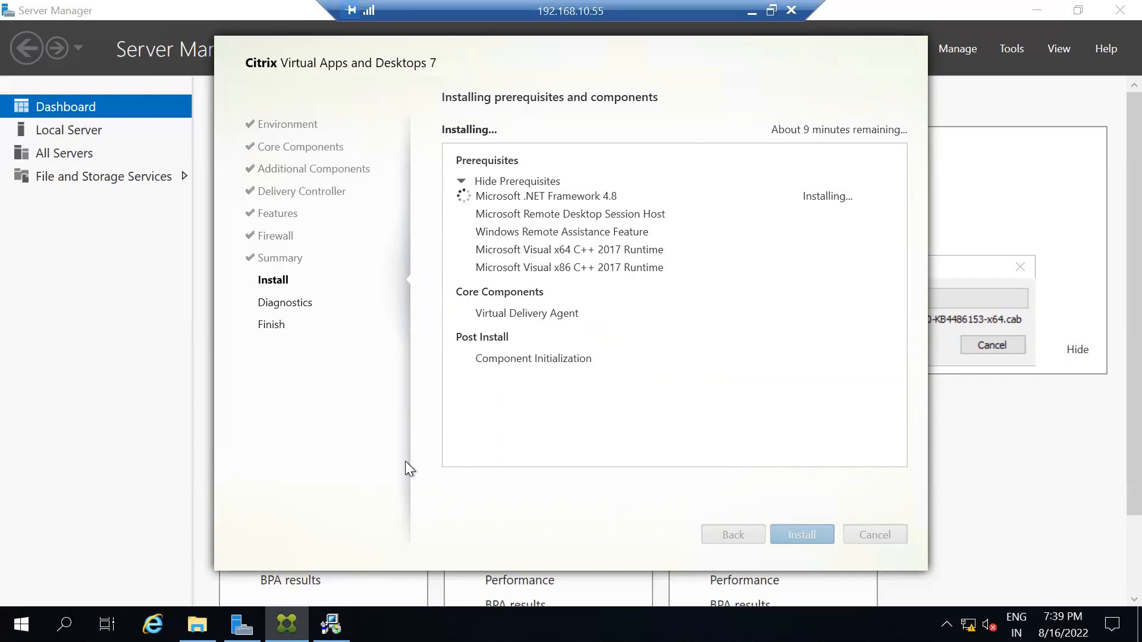
left_click(965, 261)
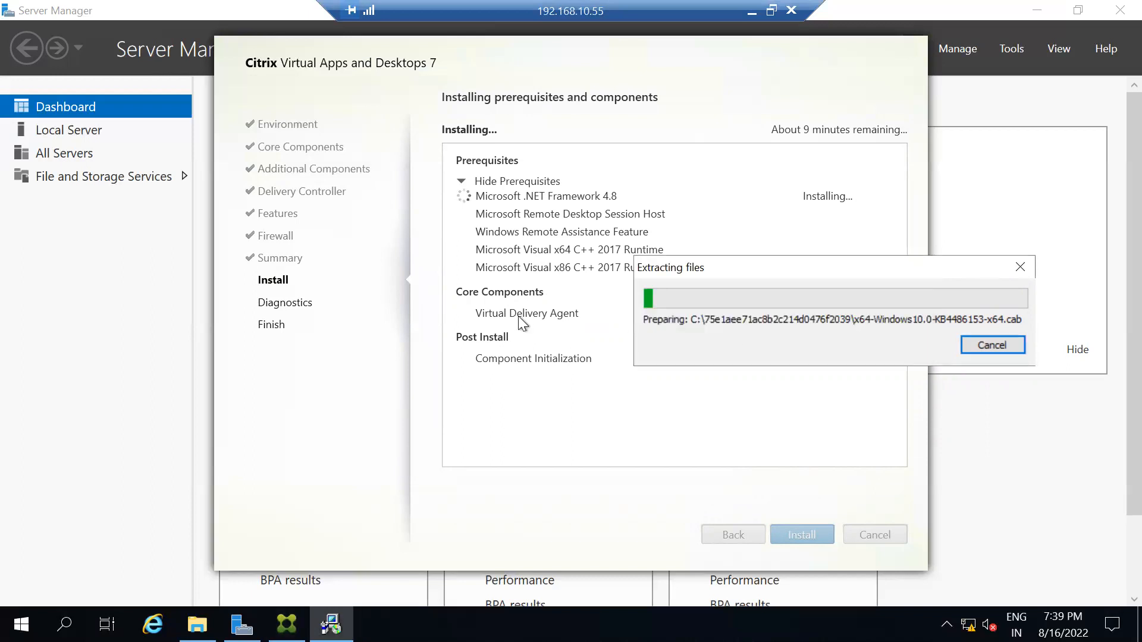
left_click(242, 624)
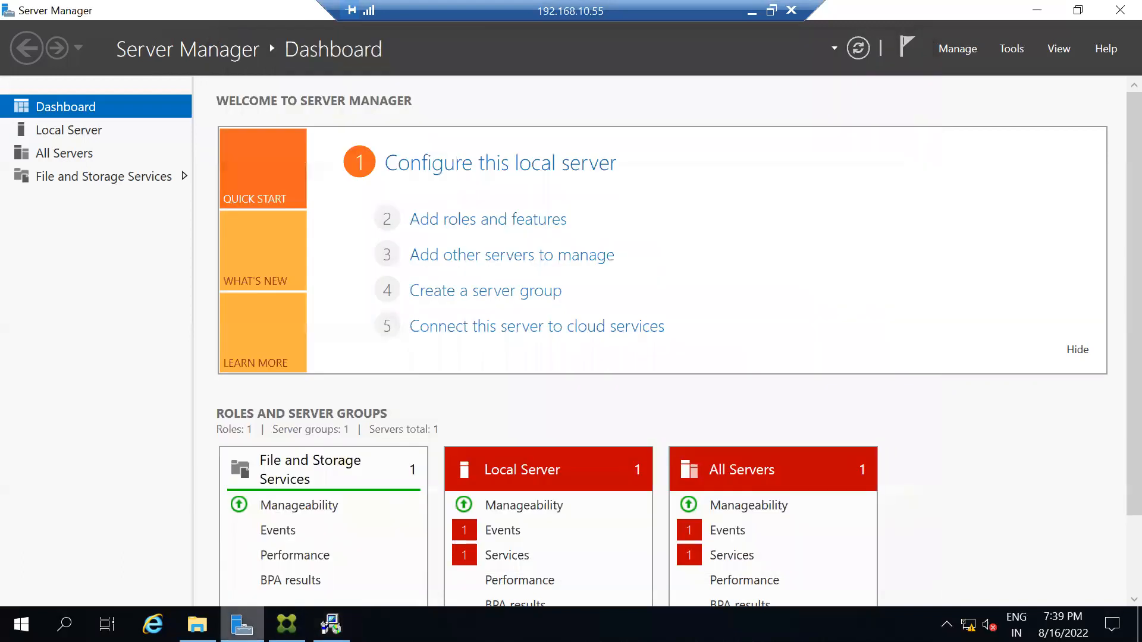
left_click(1036, 10)
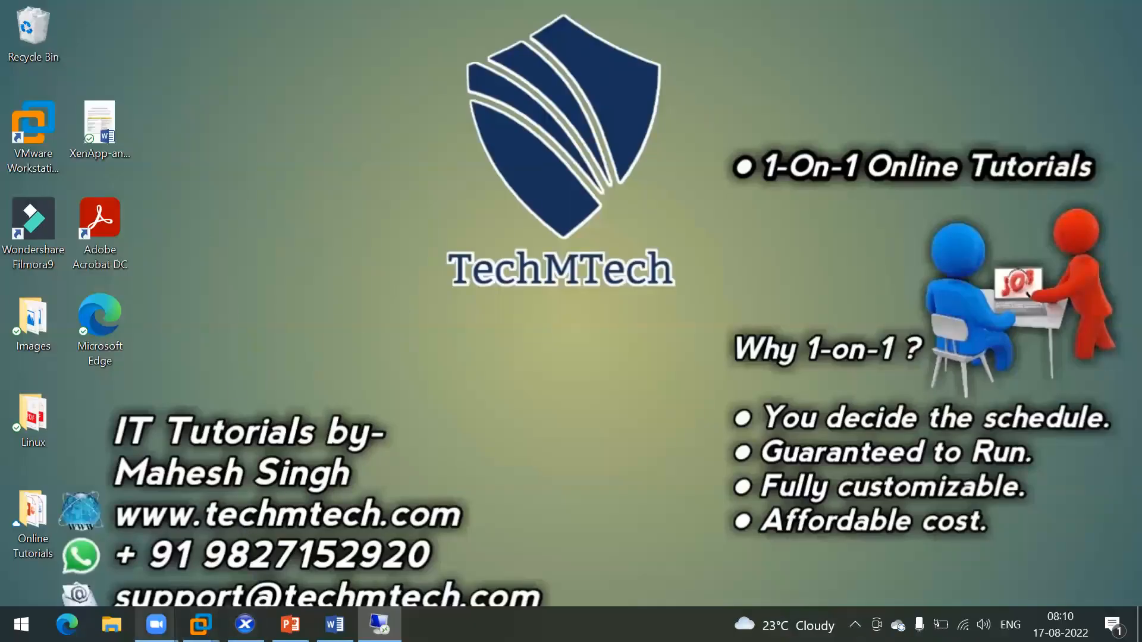
- Check the Win2k19 console in XenCenter and the Xenserver-01 VM in VMware Workstation while the installation runs
mouse_move(200, 624)
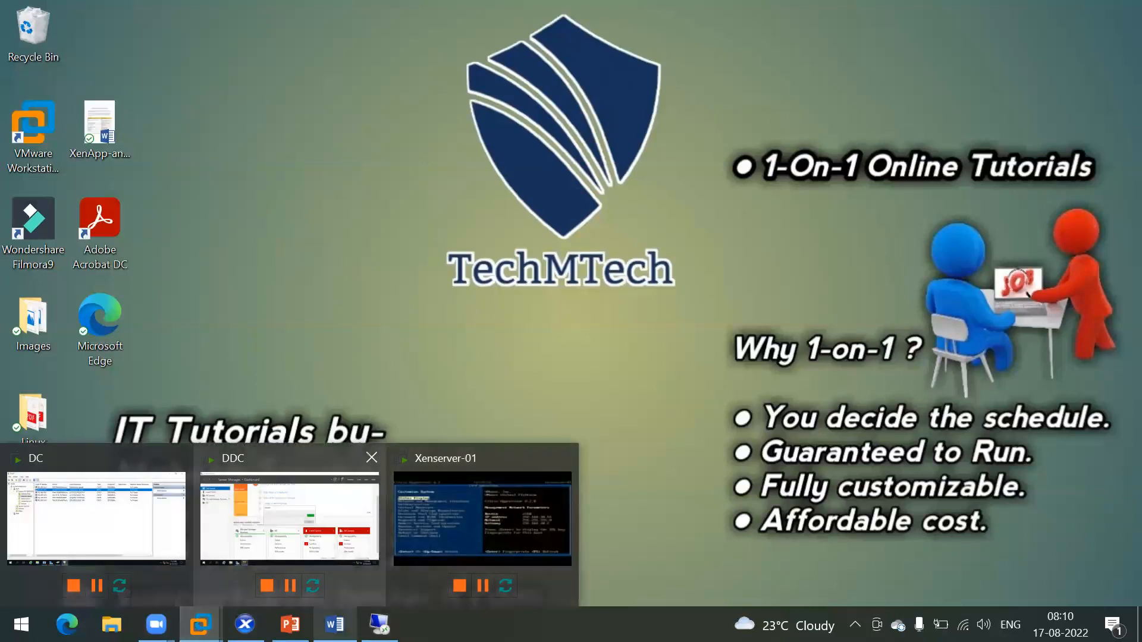
left_click(244, 624)
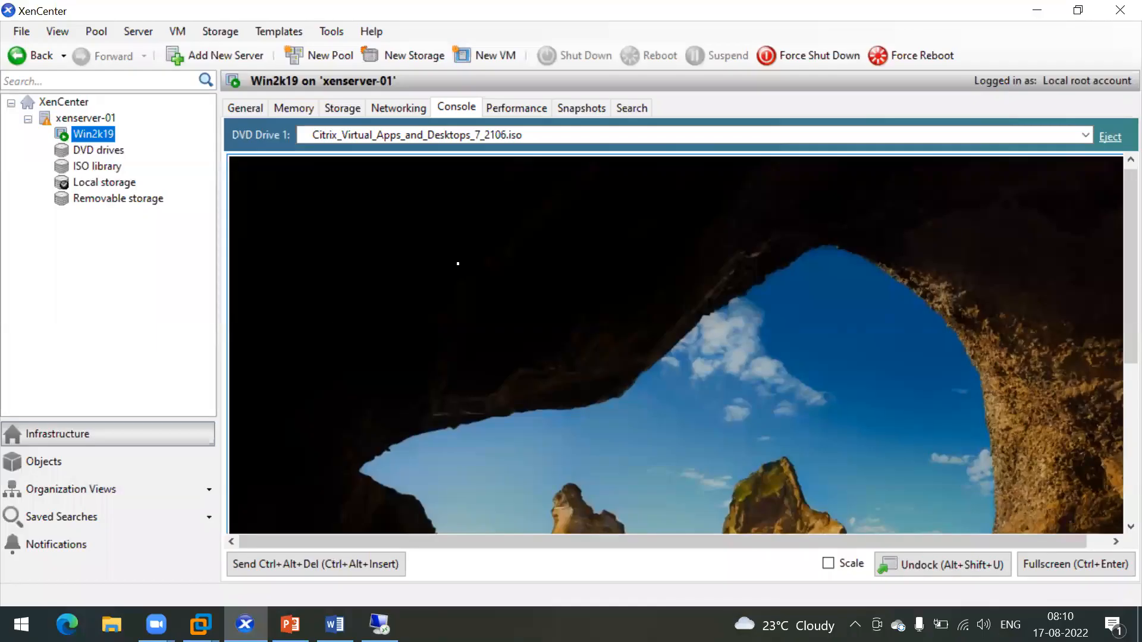
left_click(1035, 10)
left_click(384, 624)
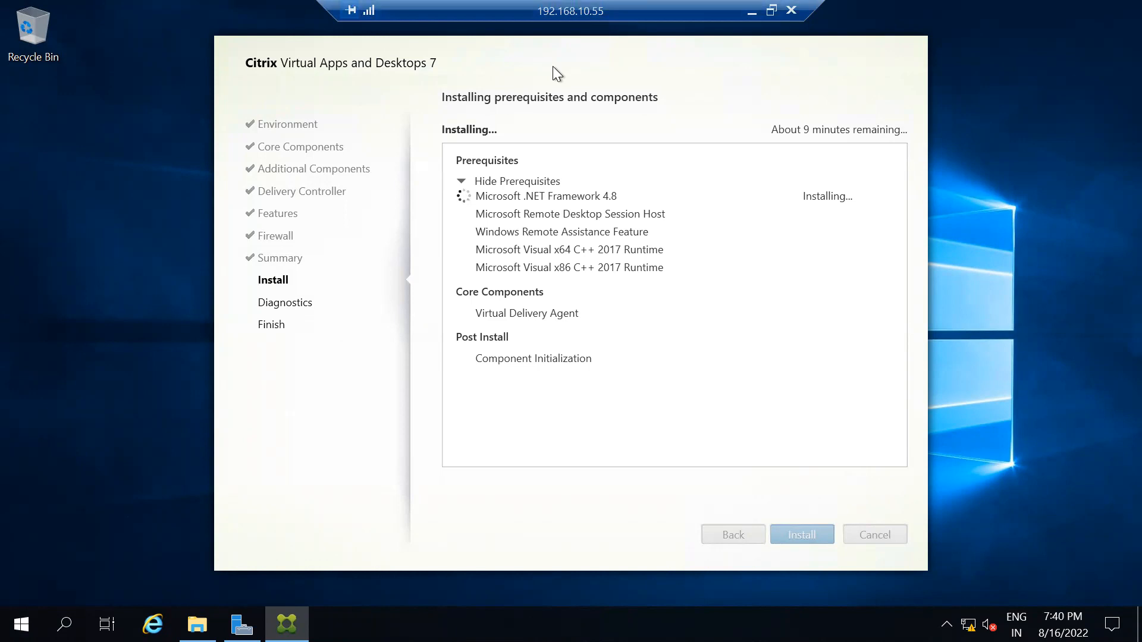
left_click(750, 11)
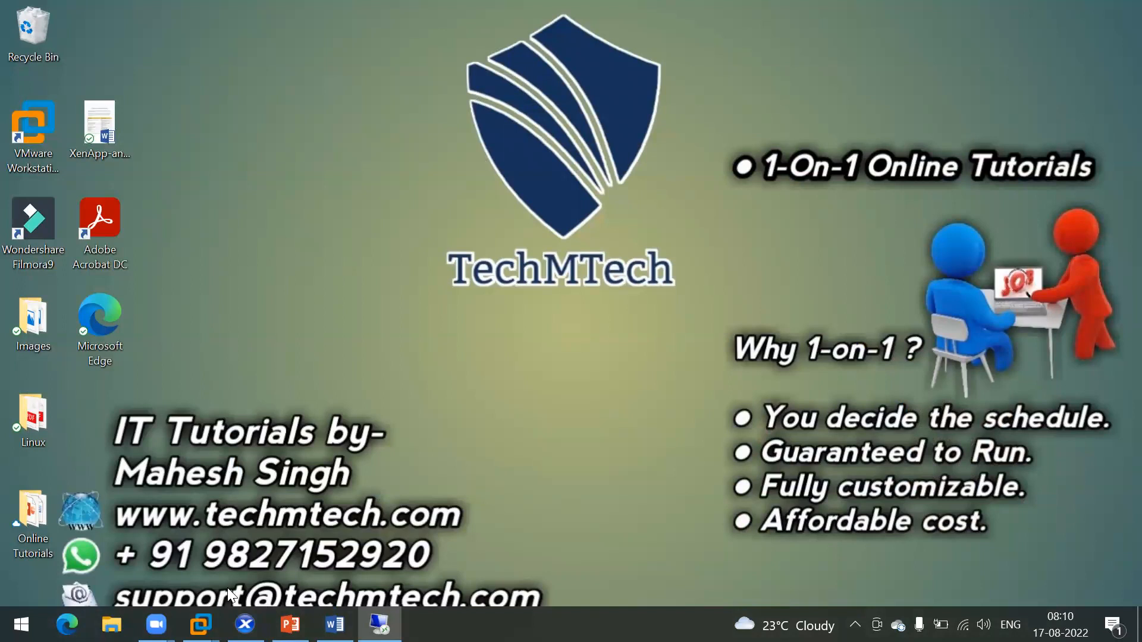
mouse_move(200, 623)
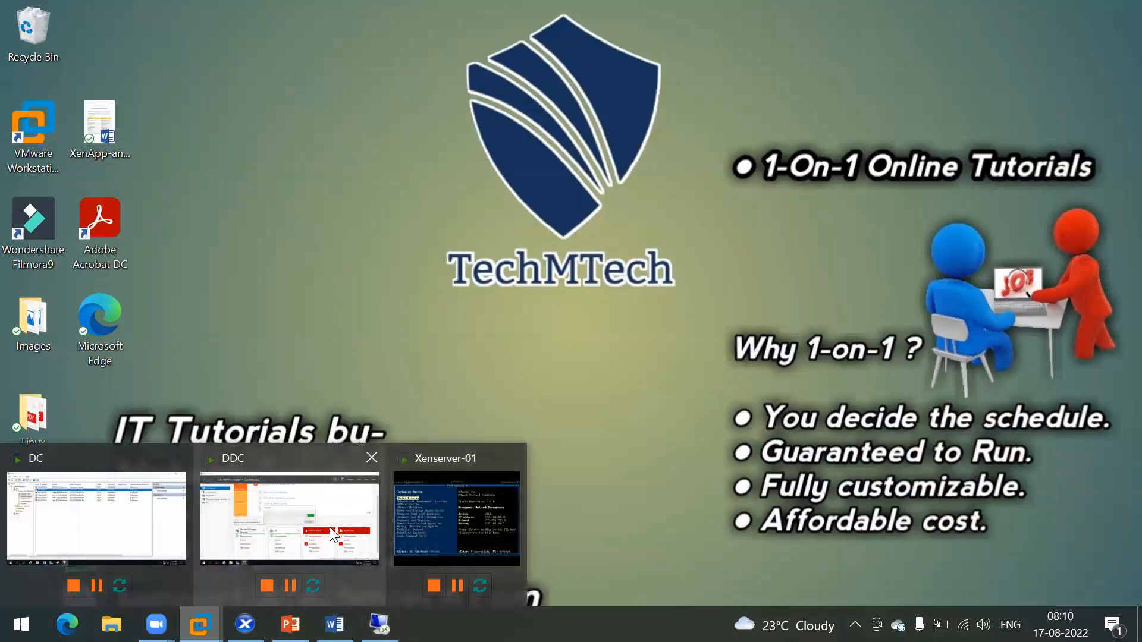
left_click(452, 504)
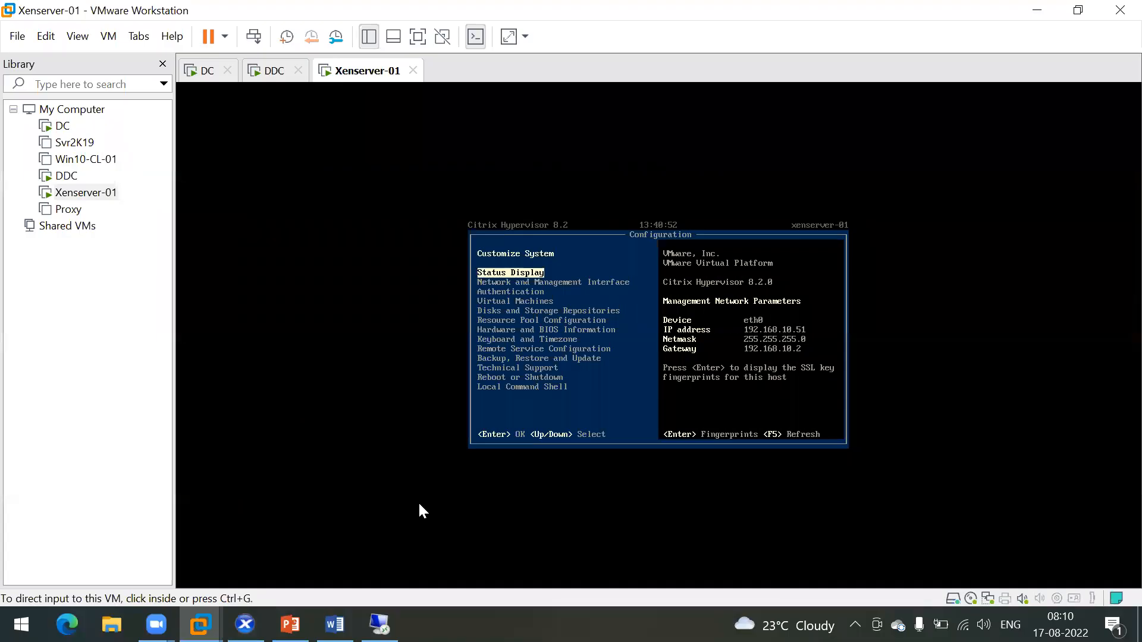
left_click(245, 623)
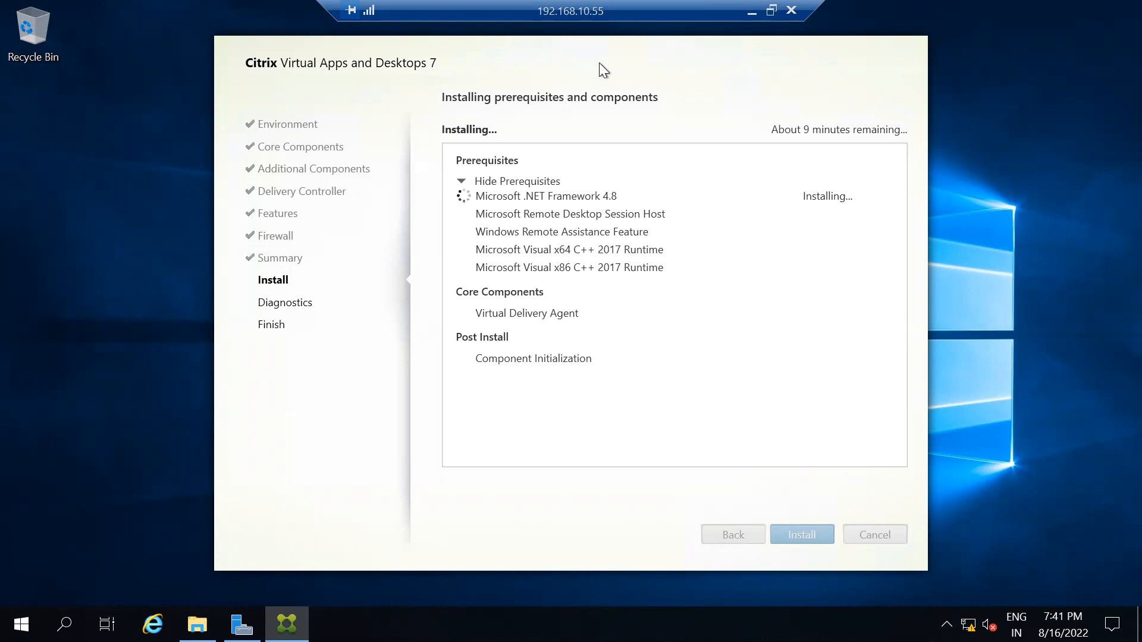
- Move the installer aside and close the CD Drive (D:) CVAD 2106 folder window behind it
left_click_drag(608, 61, 767, 72)
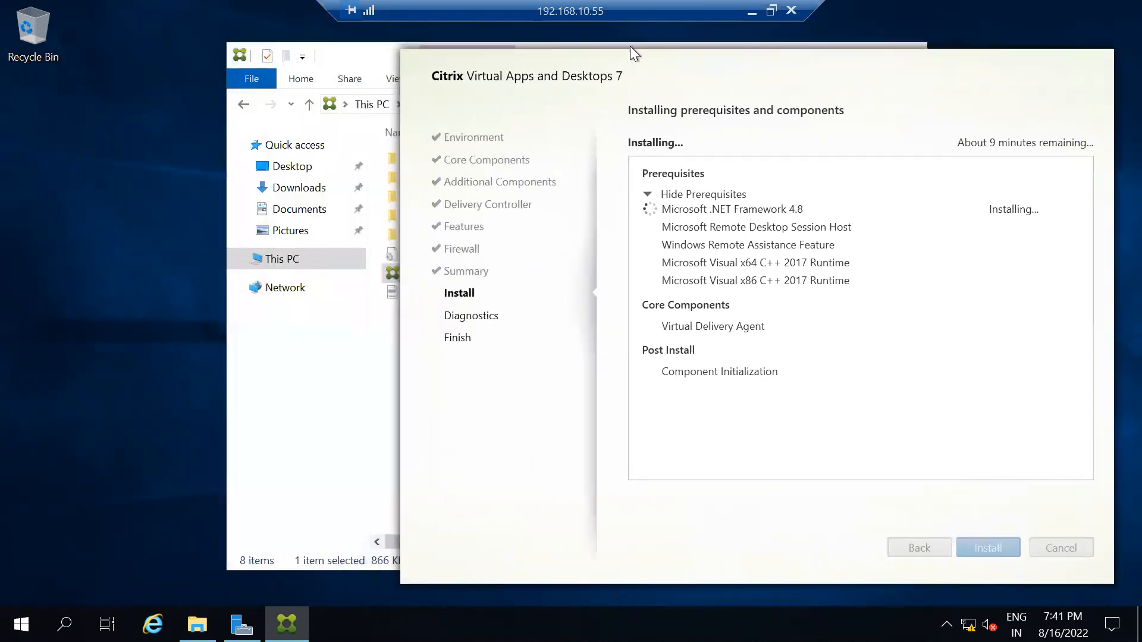
left_click(341, 51)
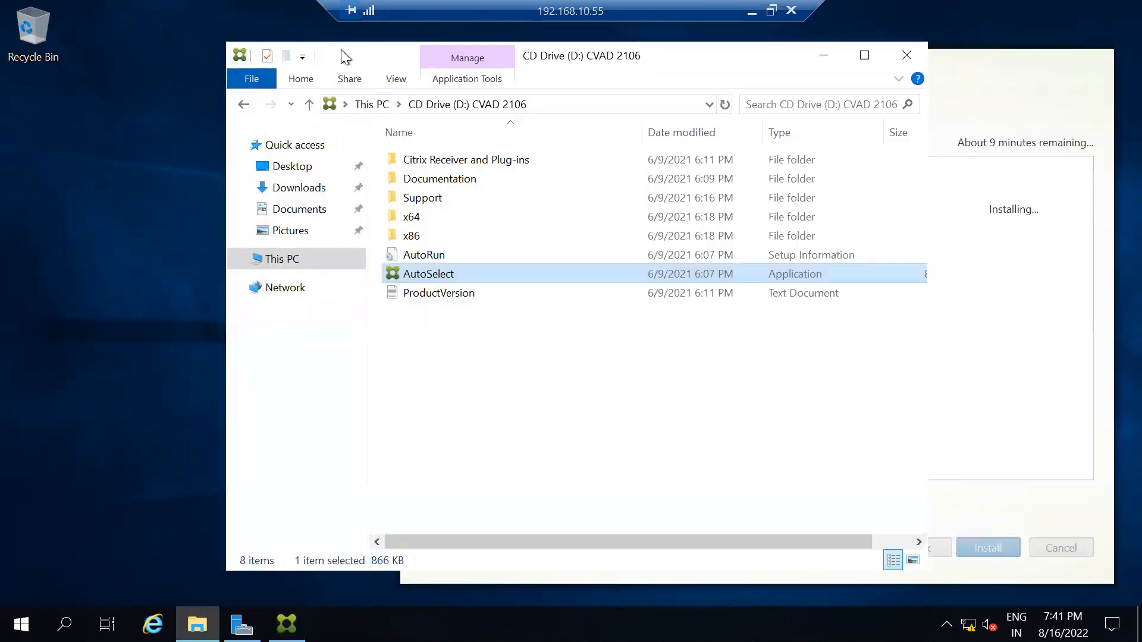
left_click(902, 56)
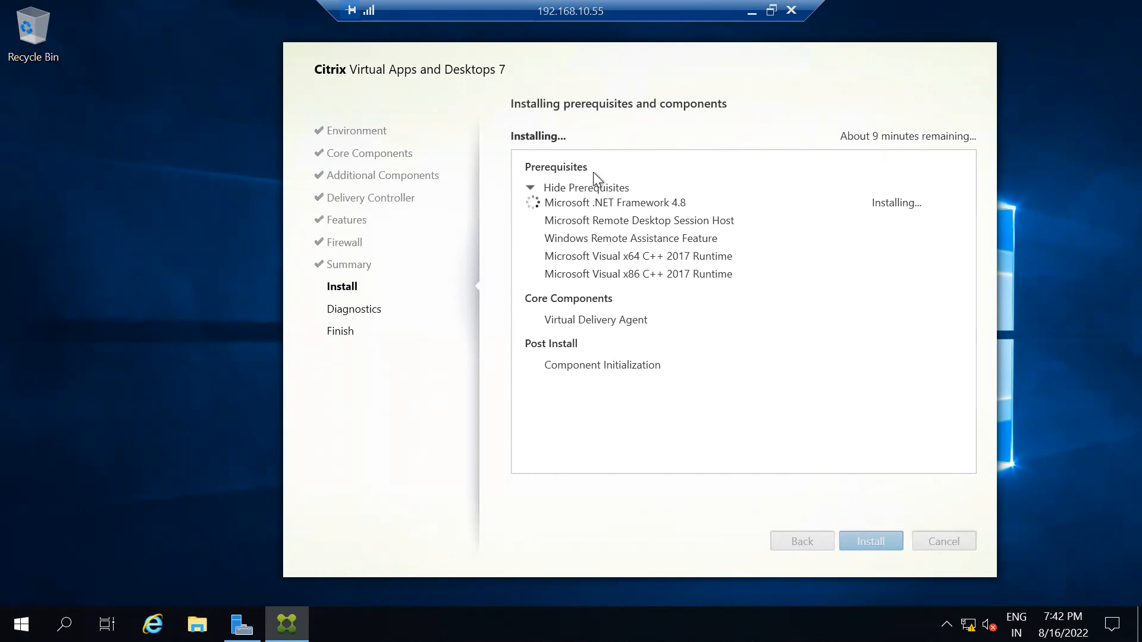
- Minimize XenCenter and VMware Workstation on the host, and return to the 192.168.10.55 remote session
left_click(750, 12)
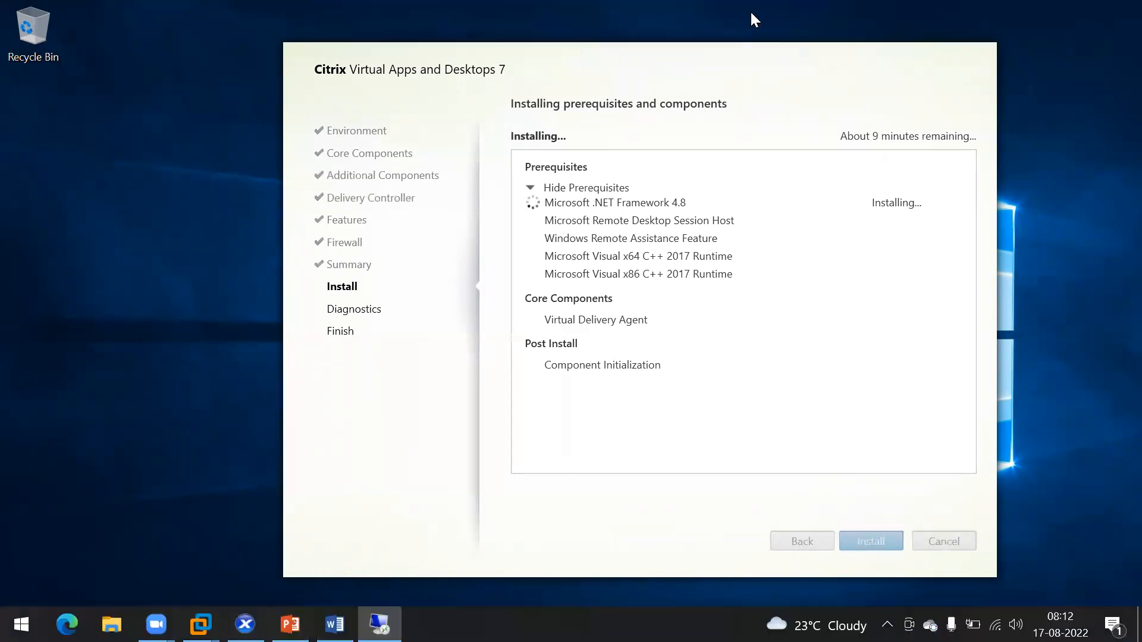
right_click(1033, 12)
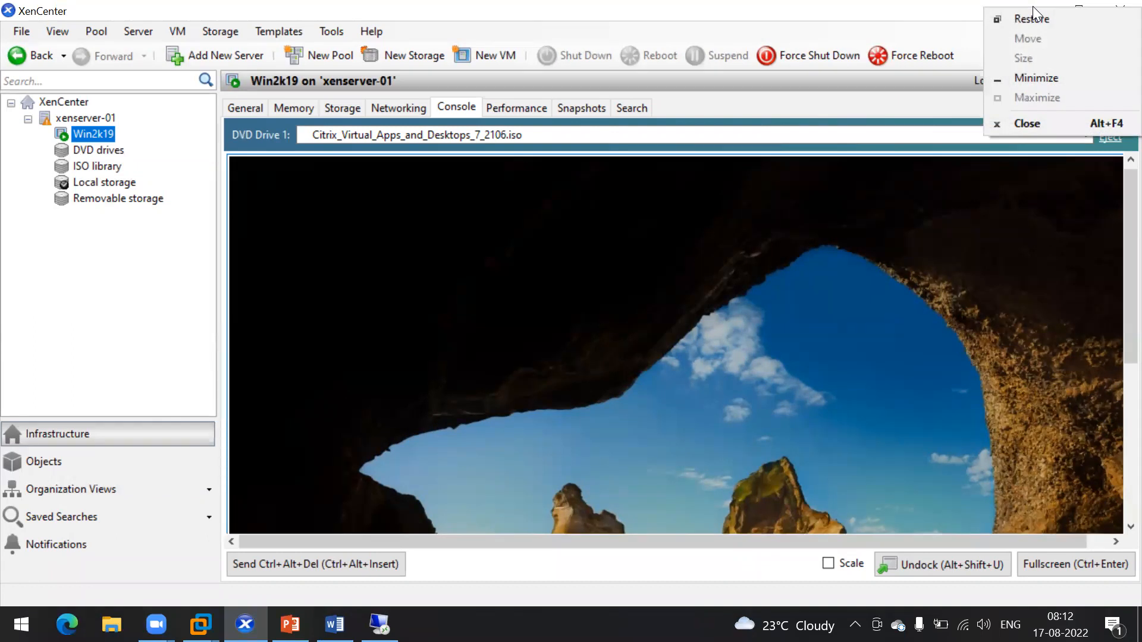
left_click(970, 1)
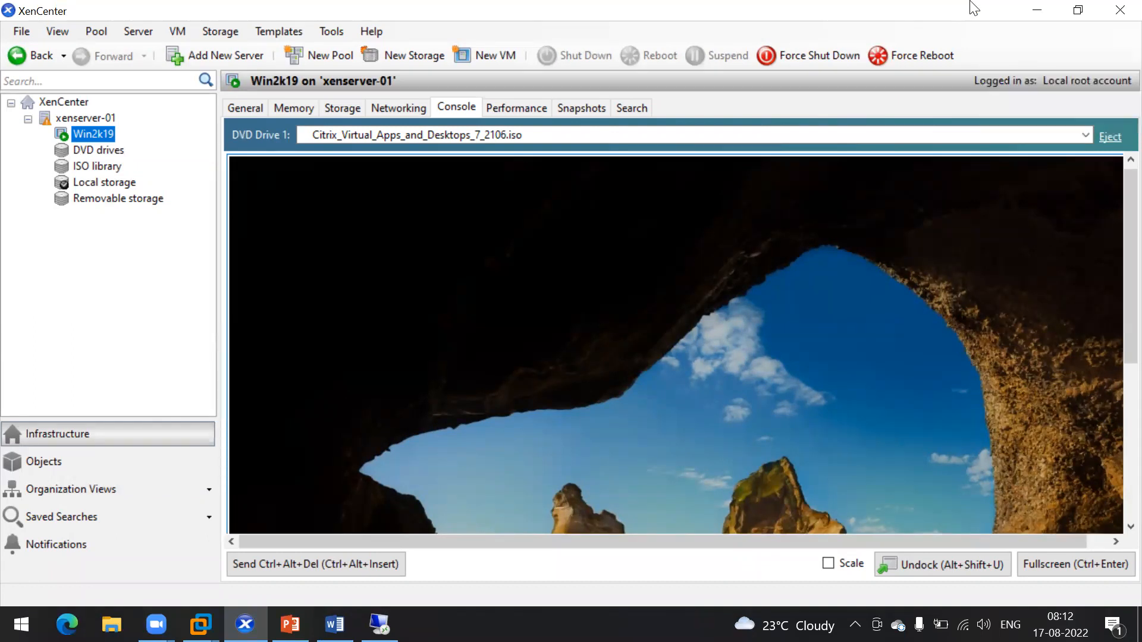
left_click(1039, 11)
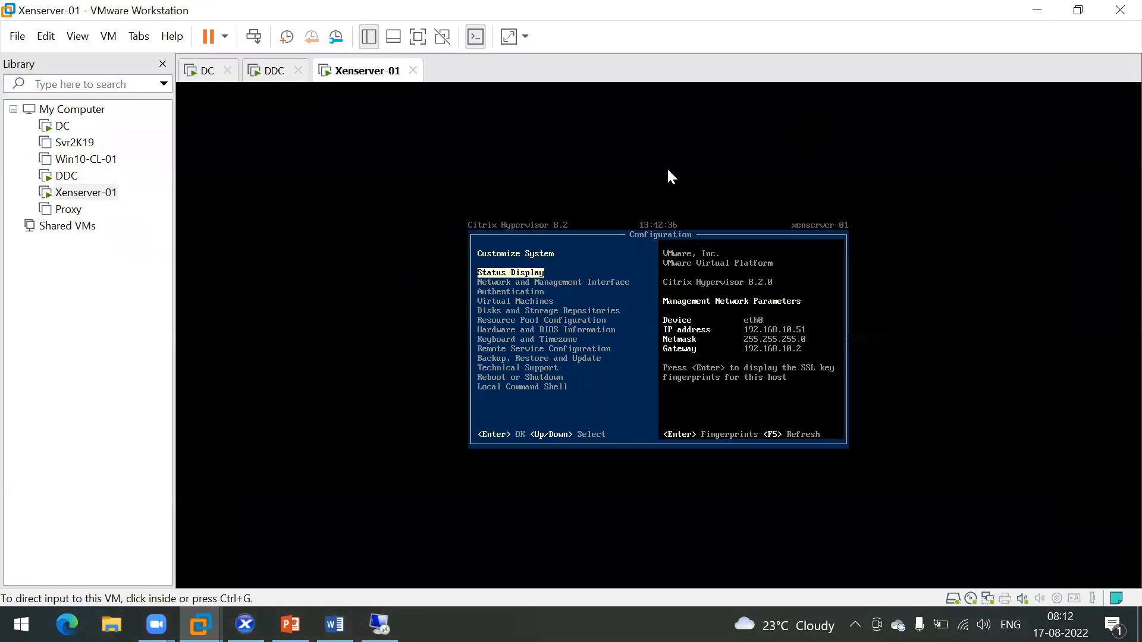
left_click(1046, 11)
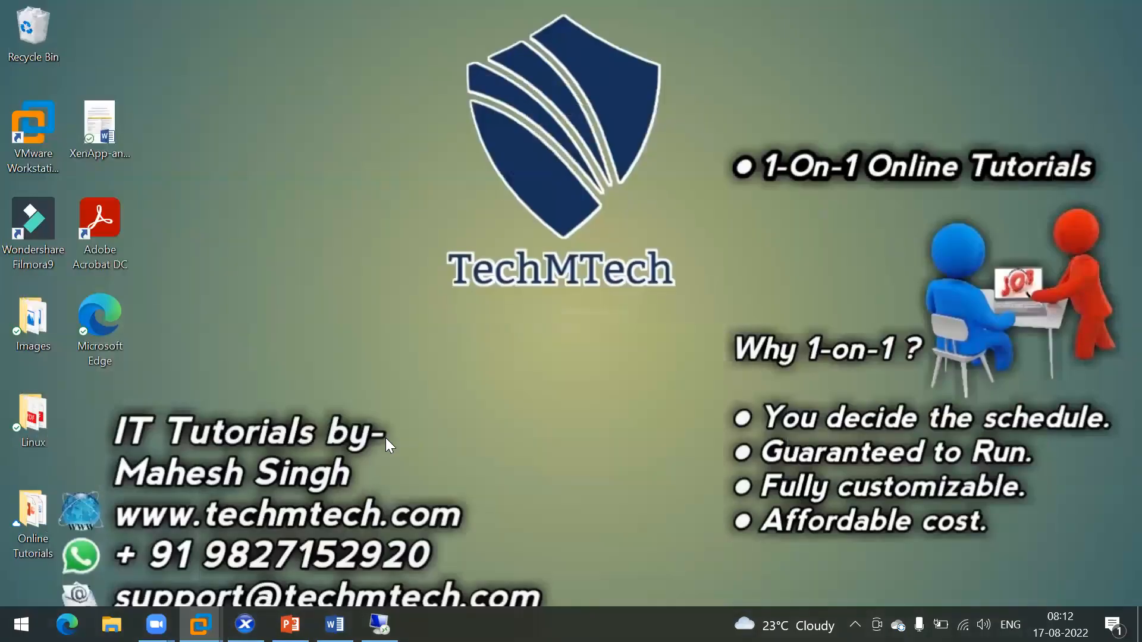
left_click(380, 624)
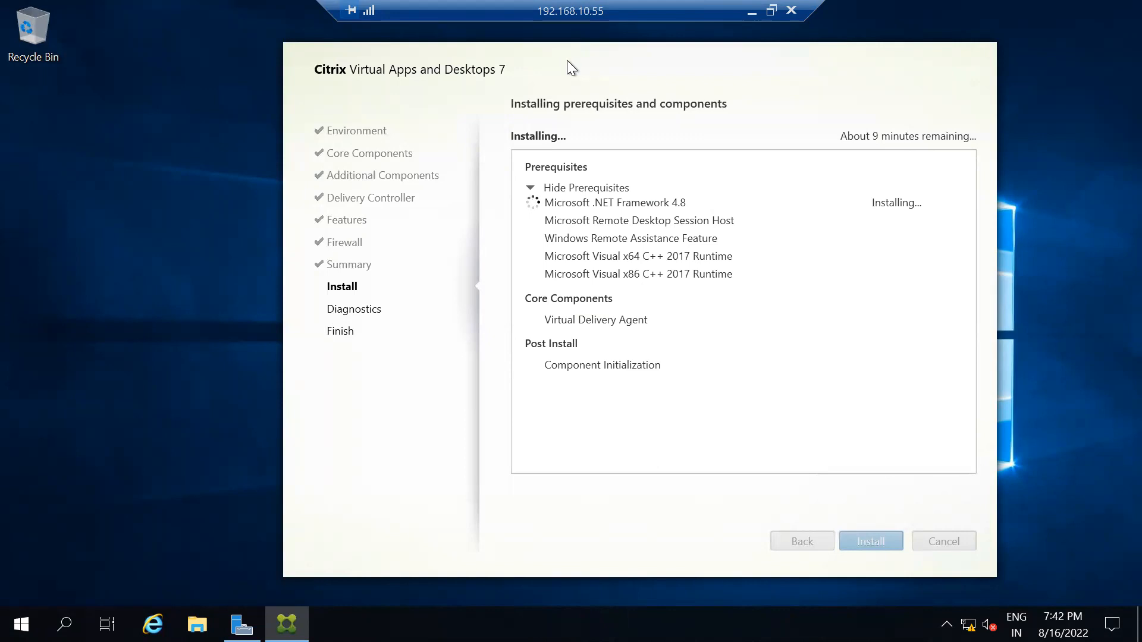
mouse_move(464, 108)
left_mouse_down()
mouse_move(534, 151)
mouse_move(548, 272)
mouse_move(732, 180)
mouse_move(559, 158)
mouse_move(501, 135)
mouse_move(472, 88)
left_mouse_up()
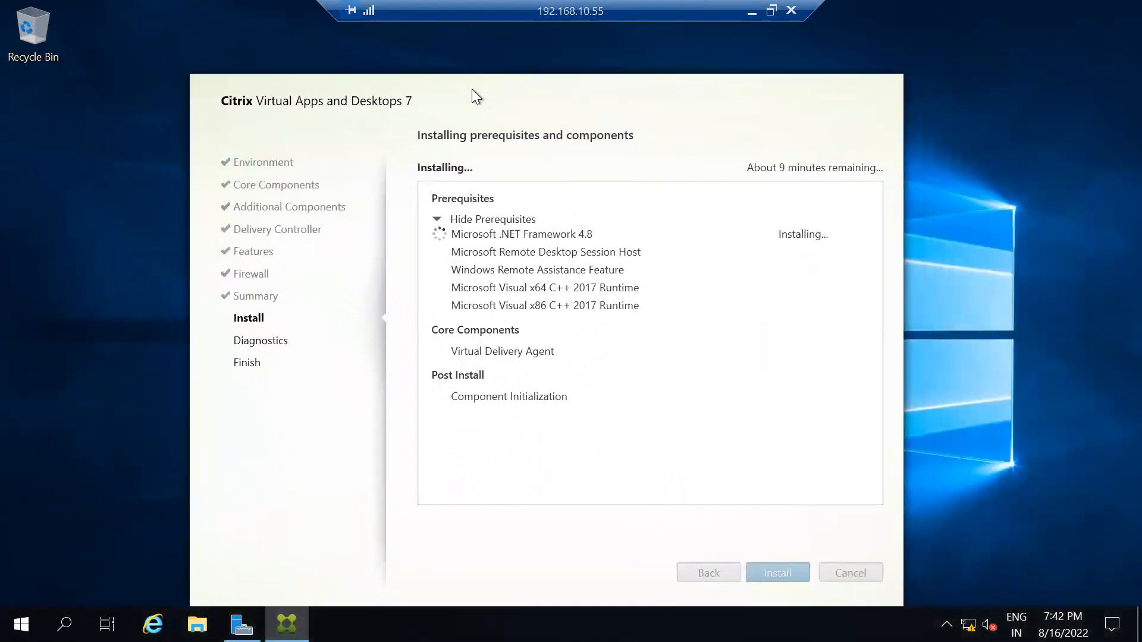
left_click(516, 214)
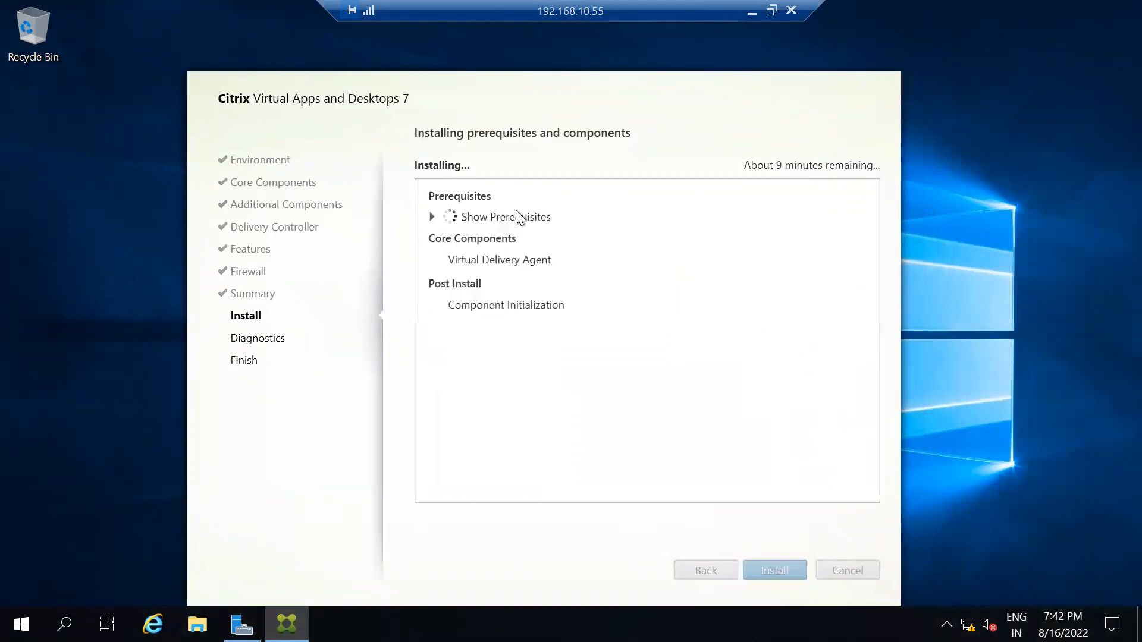
left_click(430, 217)
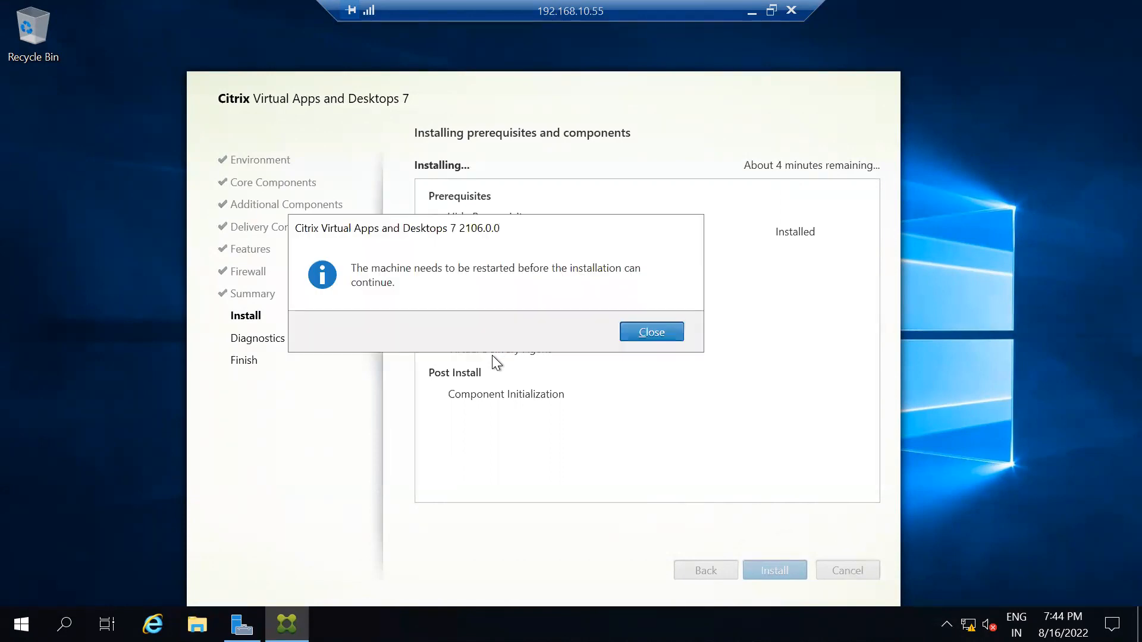
- Acknowledge the installer's restart notice so the machine reboots, and switch to XenCenter to watch the Win2k19 console
left_click(652, 331)
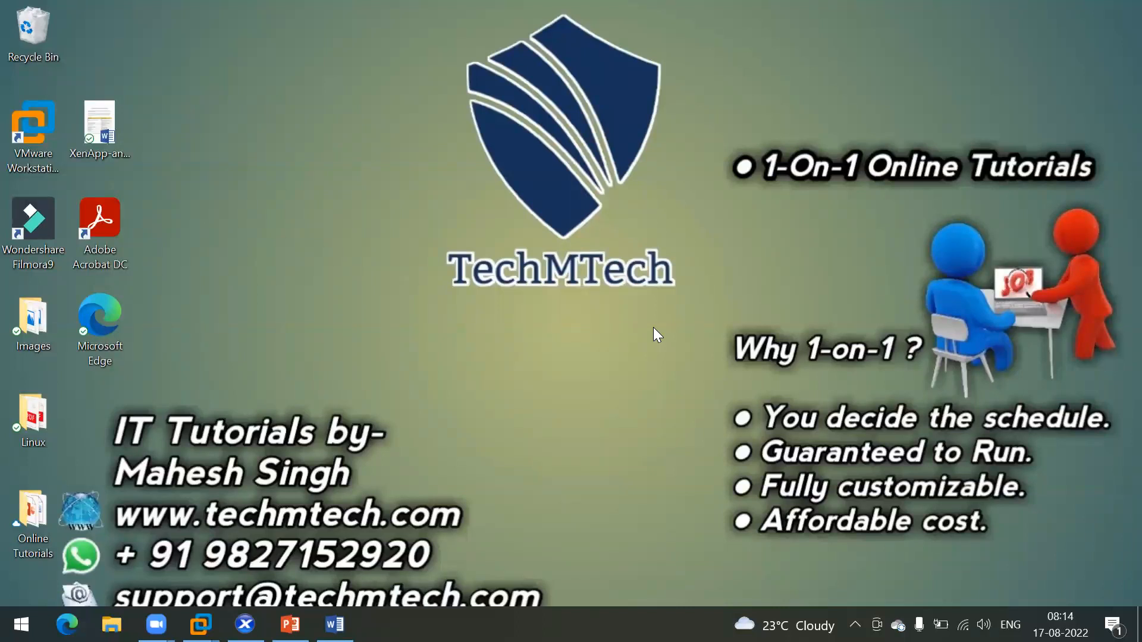
left_click(250, 623)
mouse_move(1125, 247)
left_mouse_down()
mouse_move(1113, 247)
mouse_move(1113, 337)
mouse_move(1113, 240)
left_mouse_up()
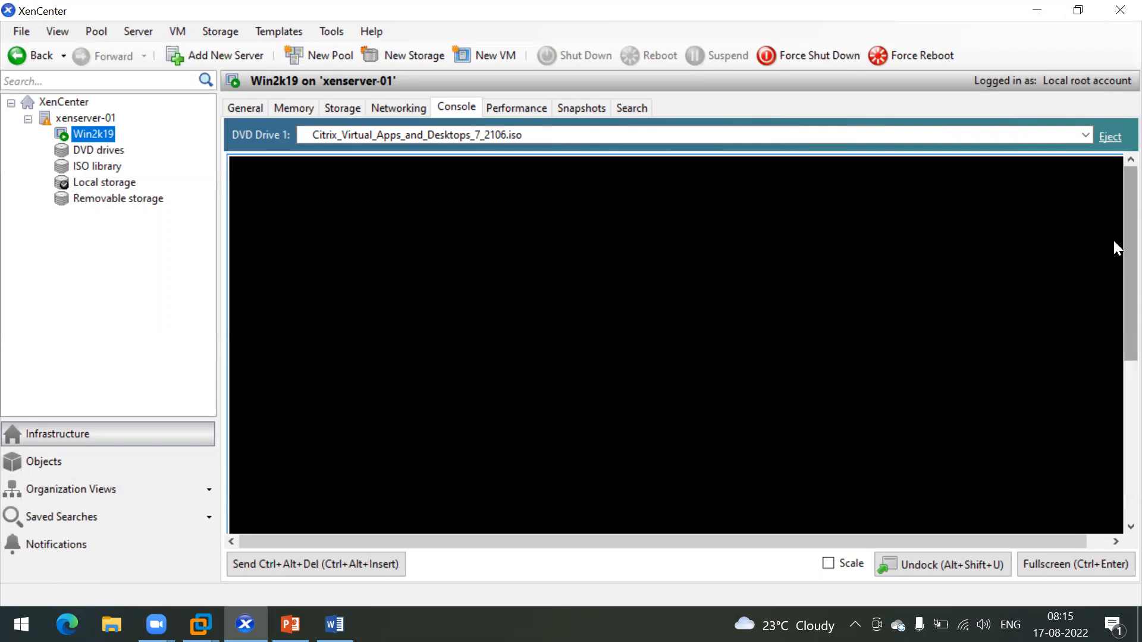
- Watch the Win2k19 console through the reboot until its lock screen loads, and minimize XenCenter
left_click_drag(1113, 258, 1113, 231)
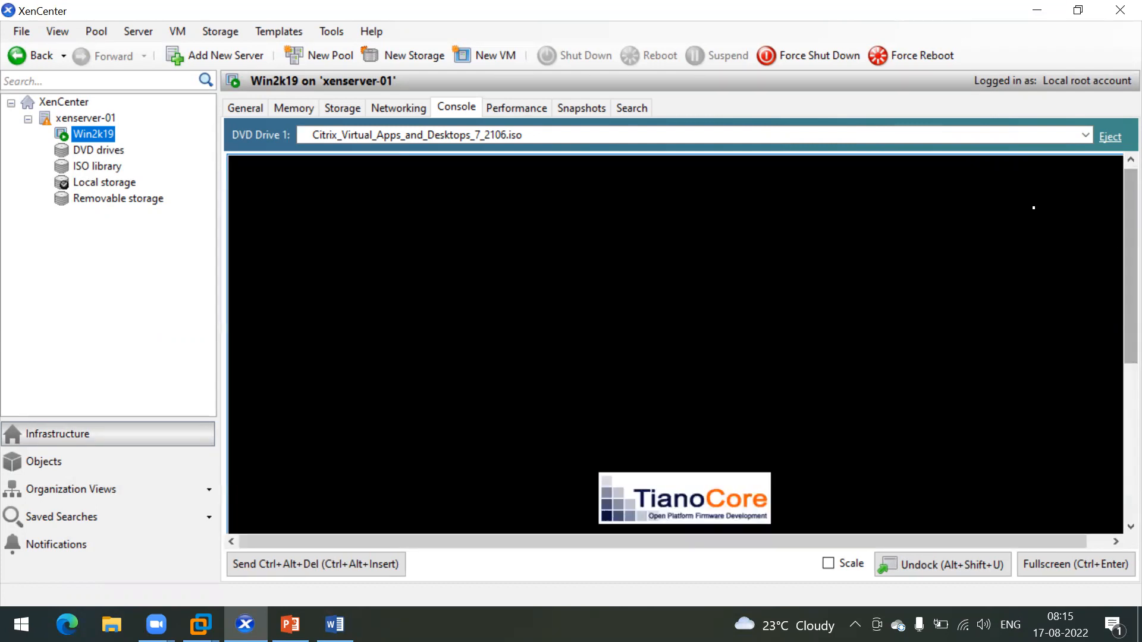
scroll(1113, 239, "down", 5)
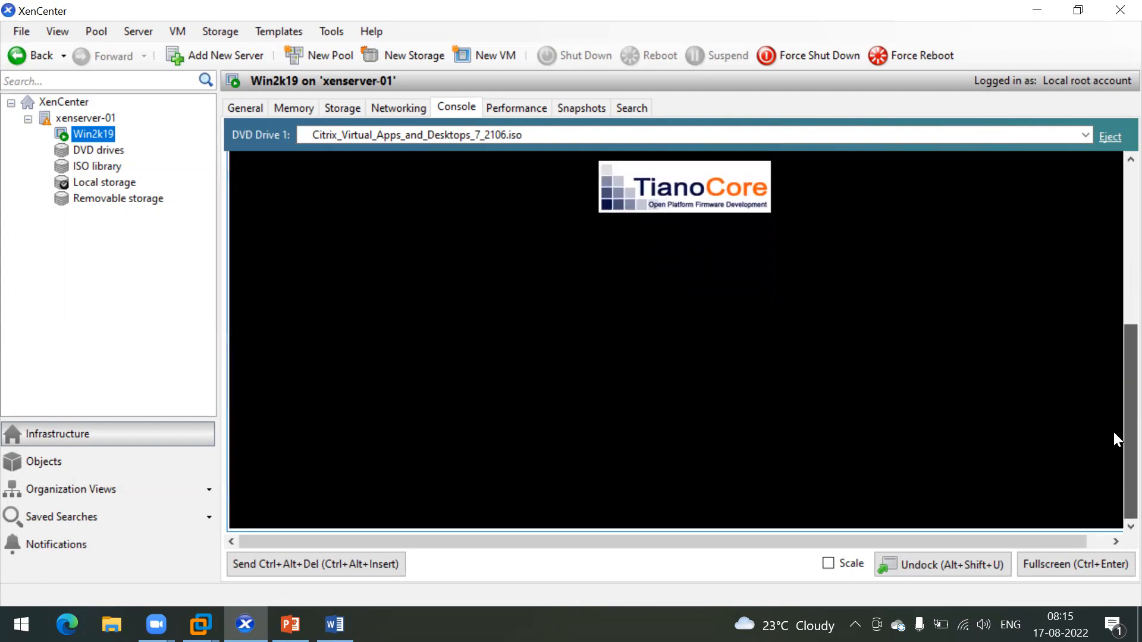
mouse_move(1113, 395)
left_mouse_down()
mouse_move(1113, 246)
mouse_move(1113, 377)
left_mouse_up()
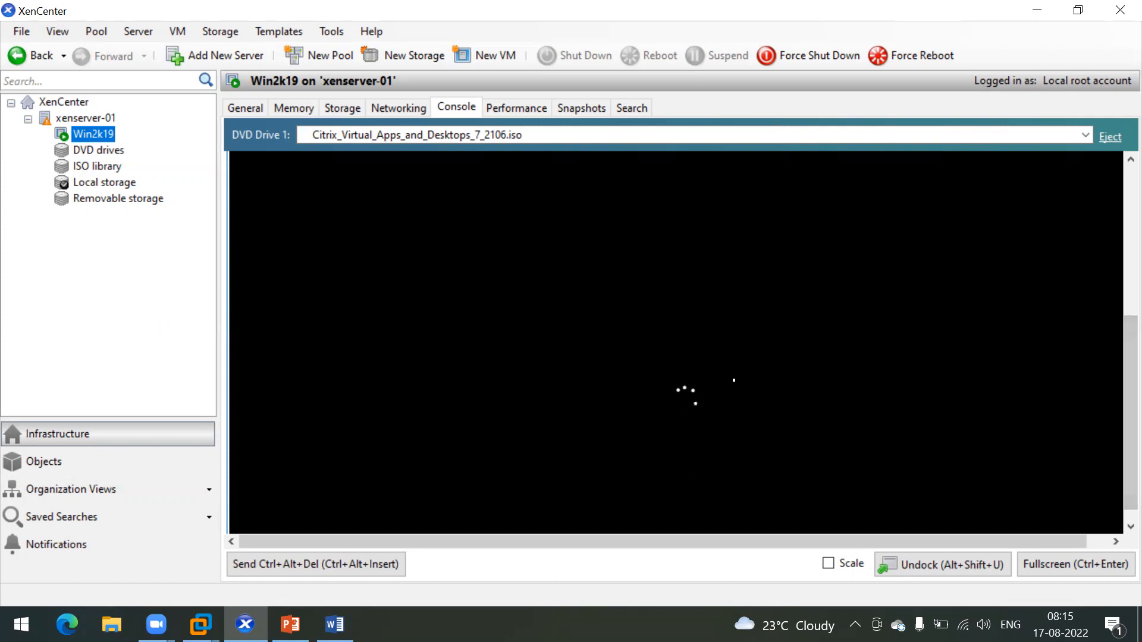
left_click_drag(1125, 344, 1113, 292)
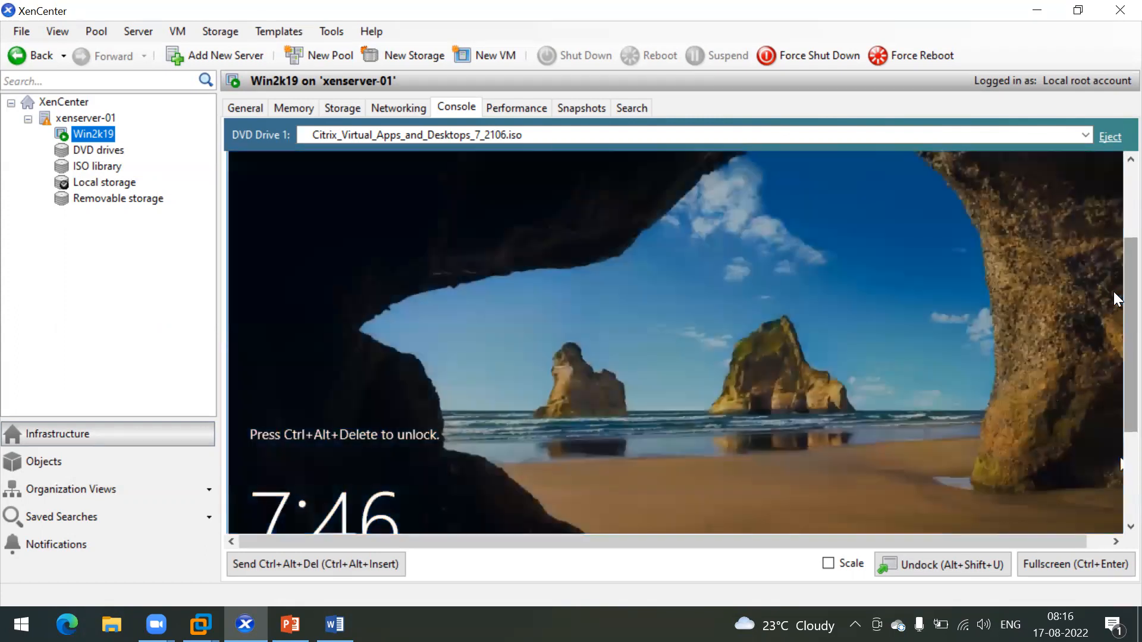
left_click(1036, 10)
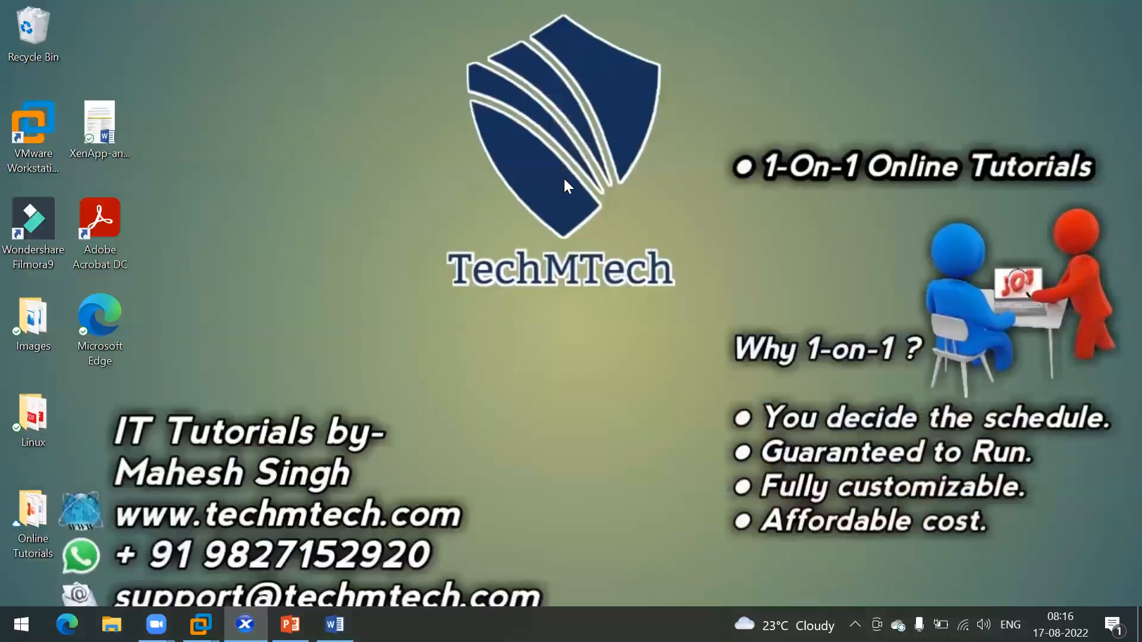
- Open a Remote Desktop connection to 192.168.10.55, enter the account password, and accept the untrusted certificate
key("super+r")
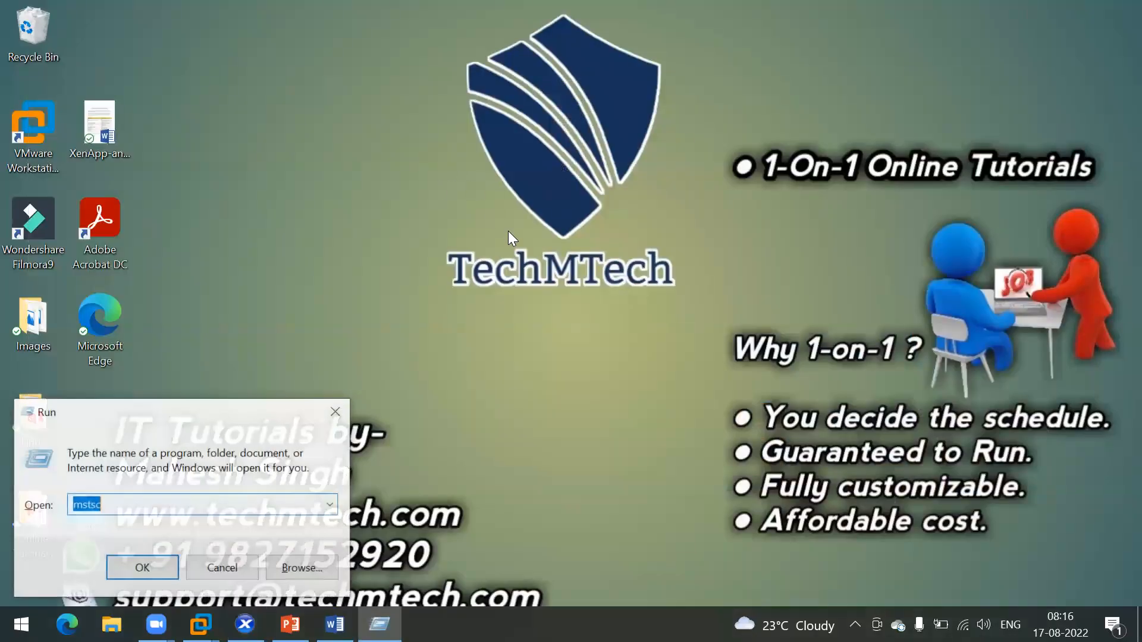
key("Return")
key("Return")
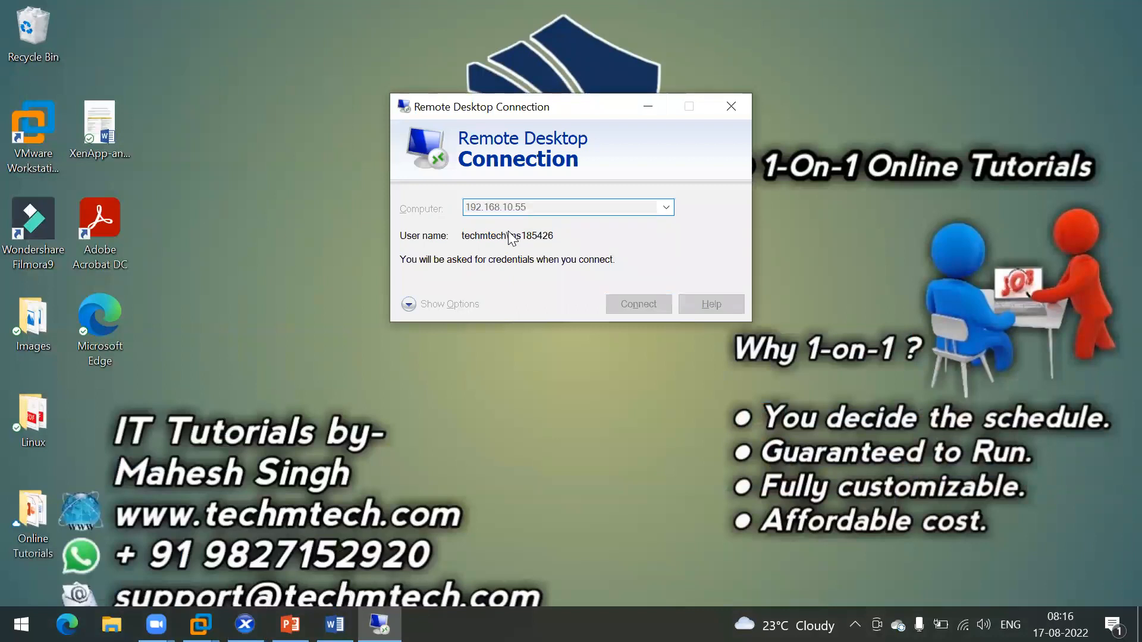
type("******")
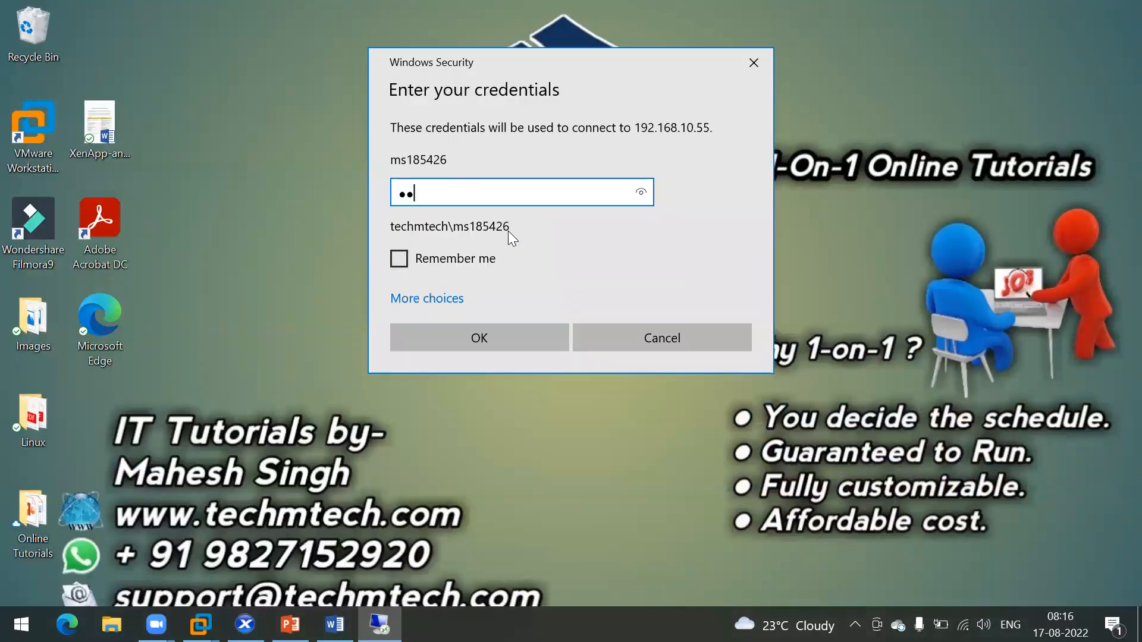
type("***")
key("Return")
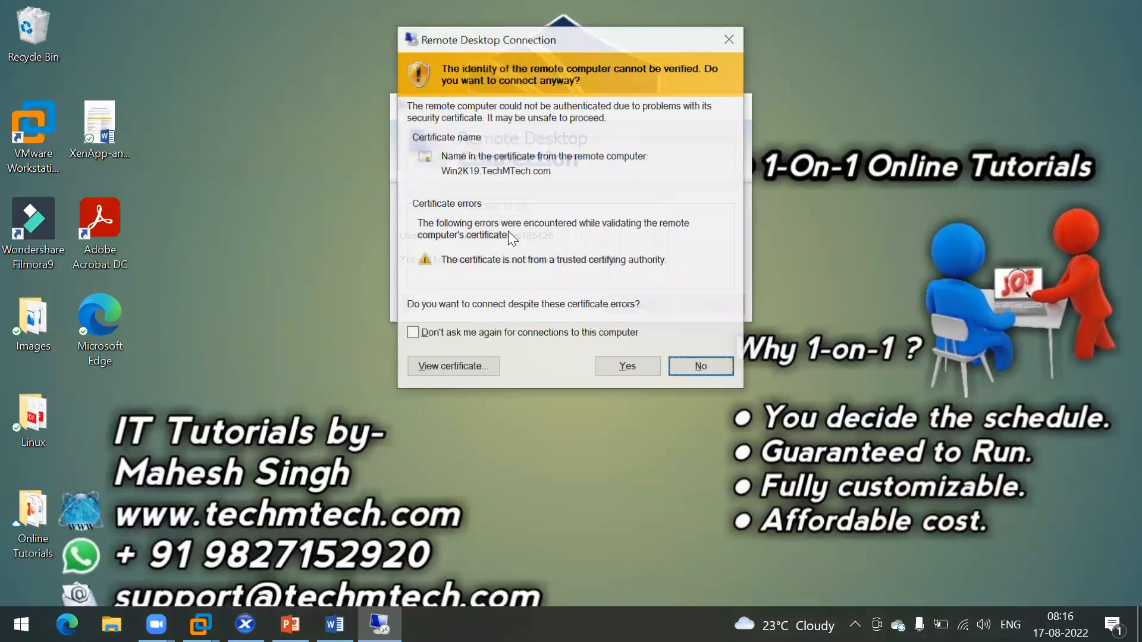
key("Left")
key("Return")
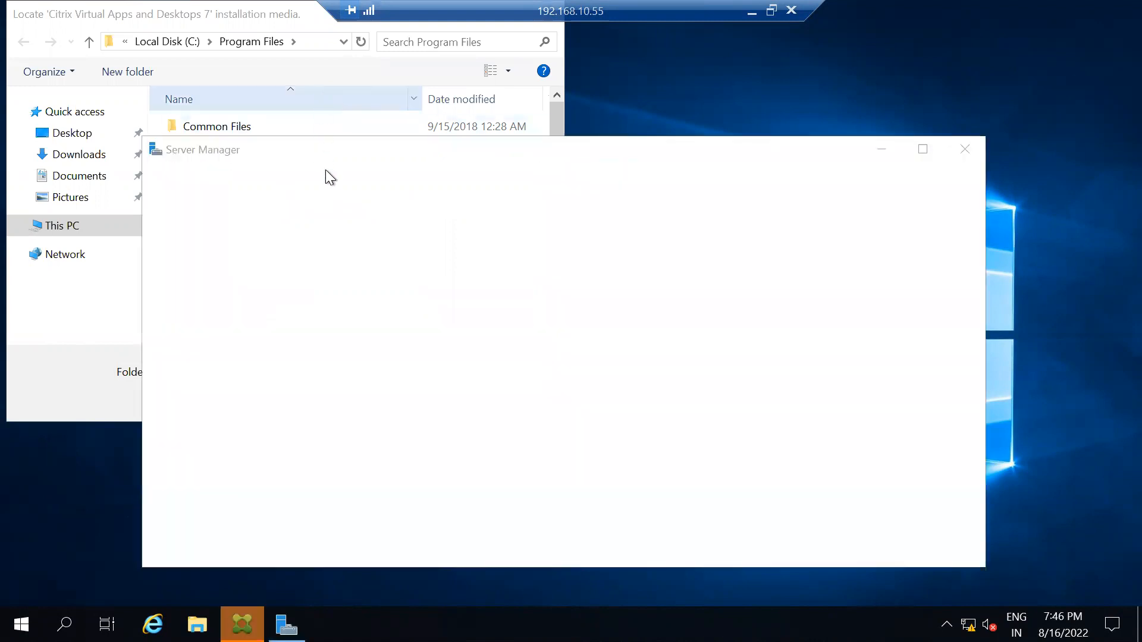
- Minimize Server Manager and open This PC in File Explorer to check whether the installation disc is mounted
left_click(880, 150)
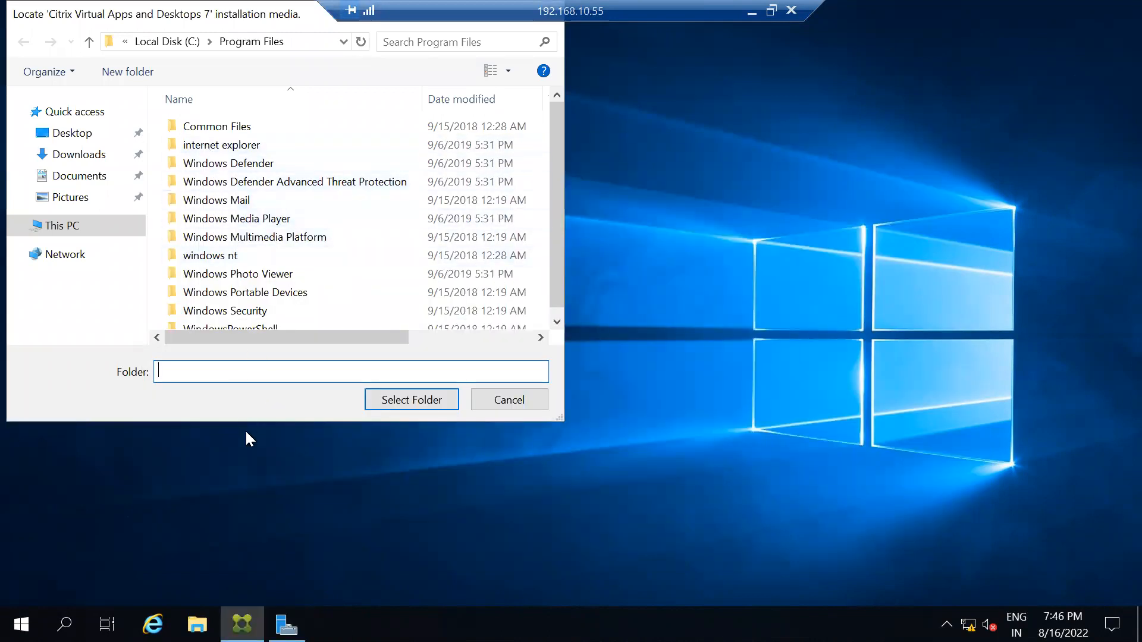
left_click(243, 625)
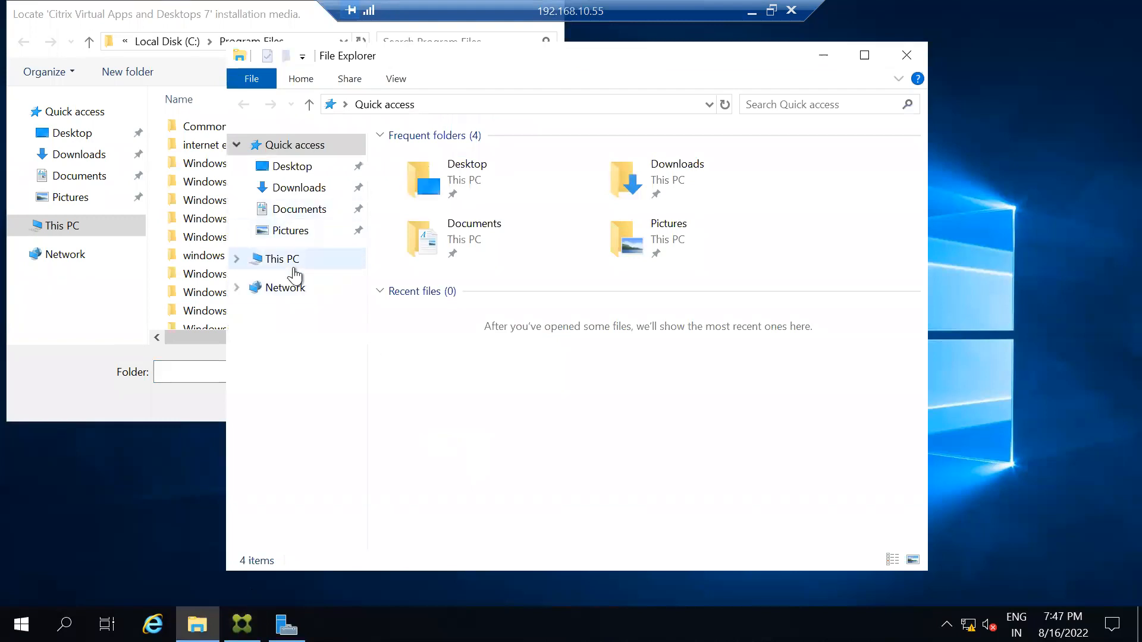
left_click(294, 268)
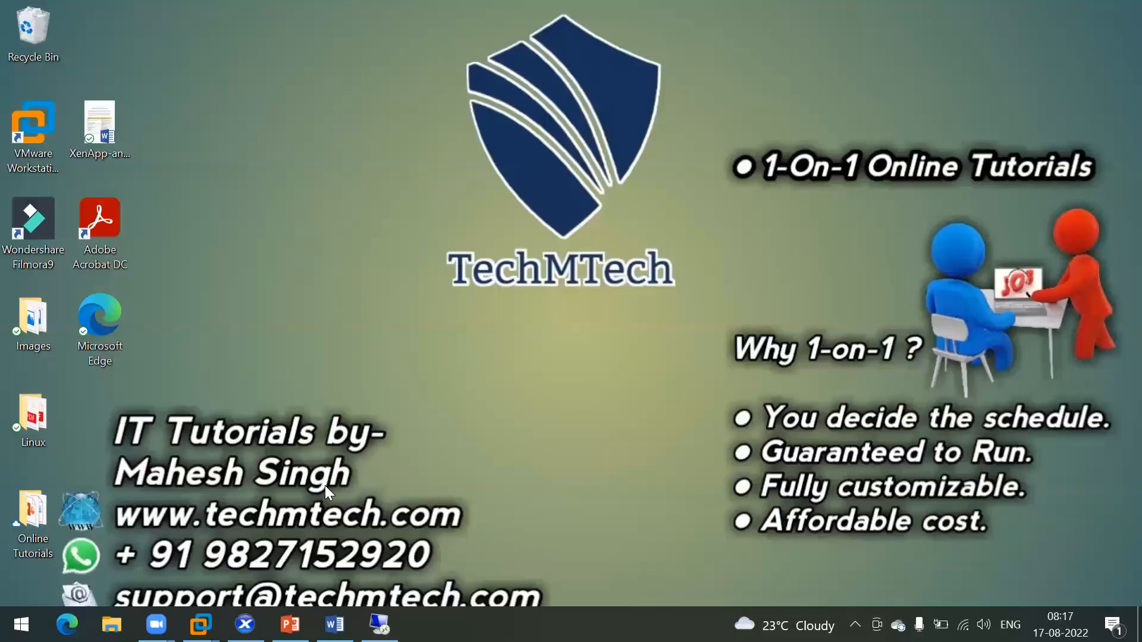
- In XenCenter, empty the Win2k19 VM's DVD Drive 1 and reattach Citrix_Virtual_Apps_and_Desktops_7_2106.iso
left_click(244, 625)
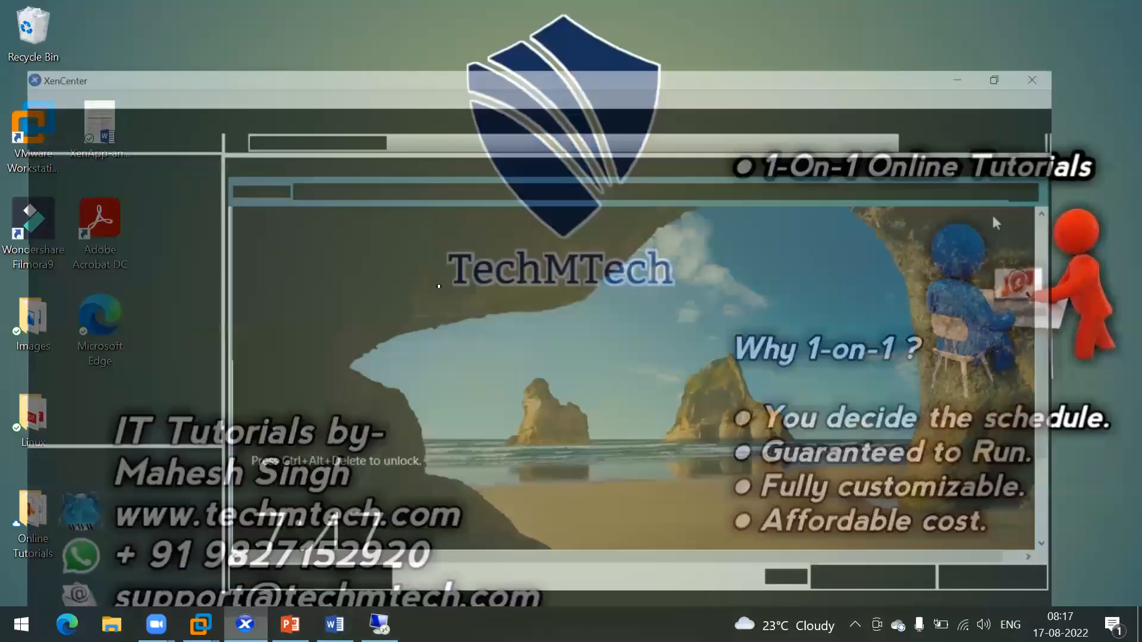
left_click(409, 133)
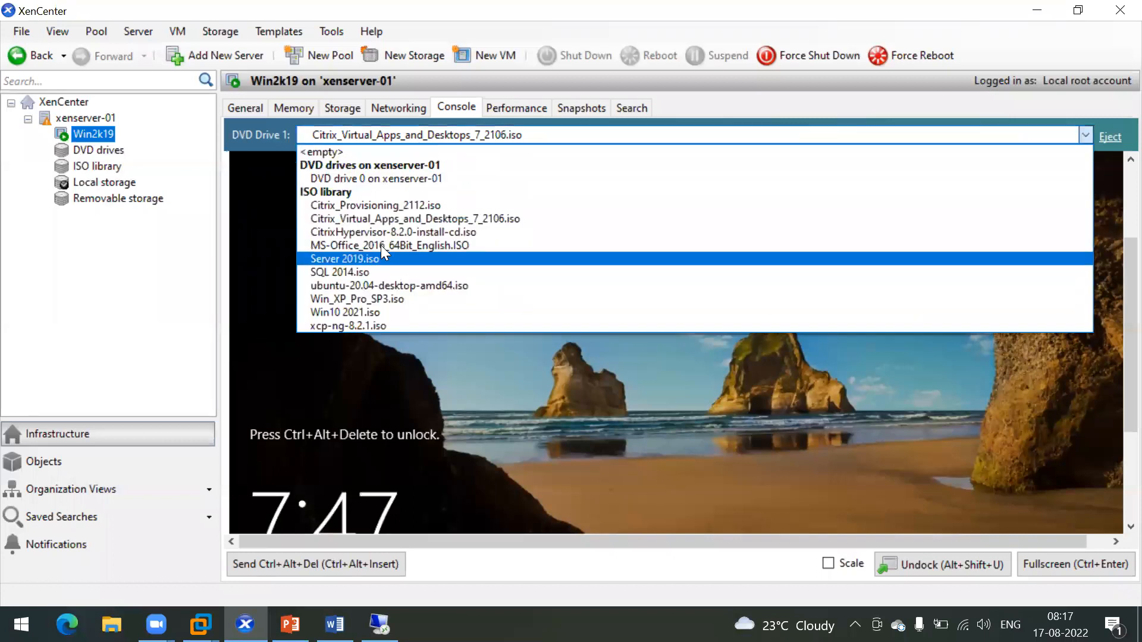
left_click(408, 220)
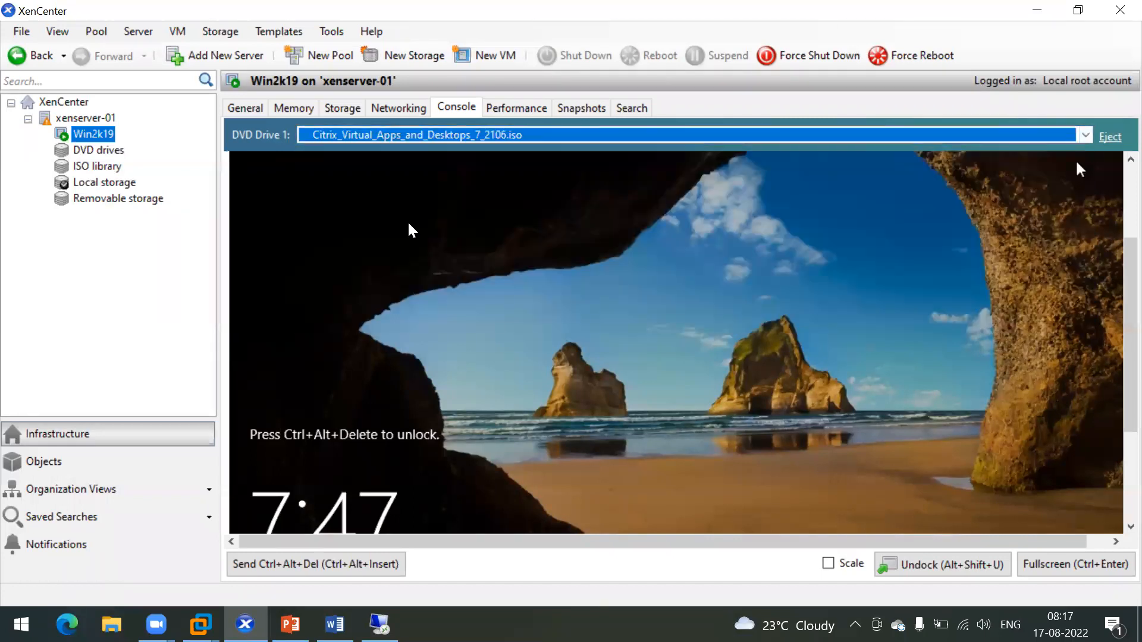
left_click(441, 138)
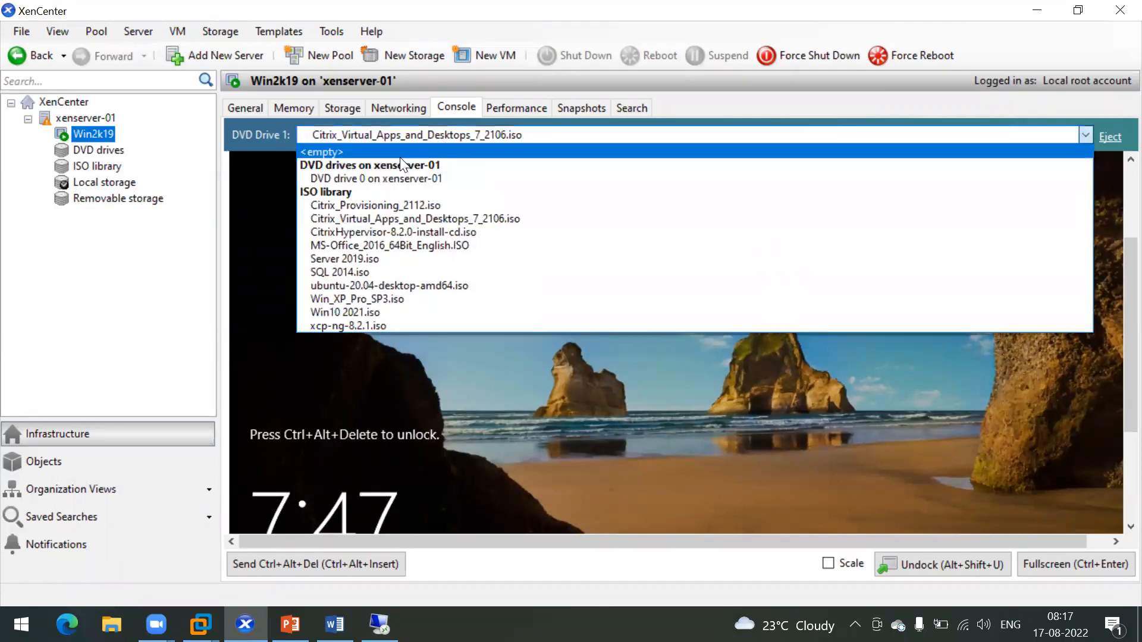
left_click(410, 152)
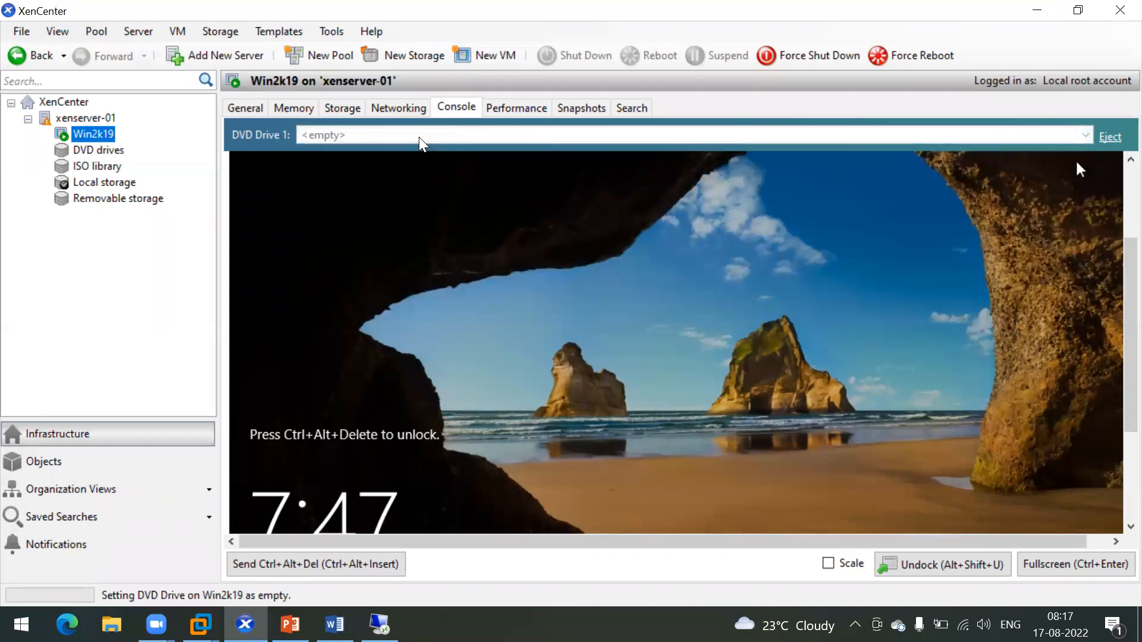
left_click(418, 136)
left_click(417, 219)
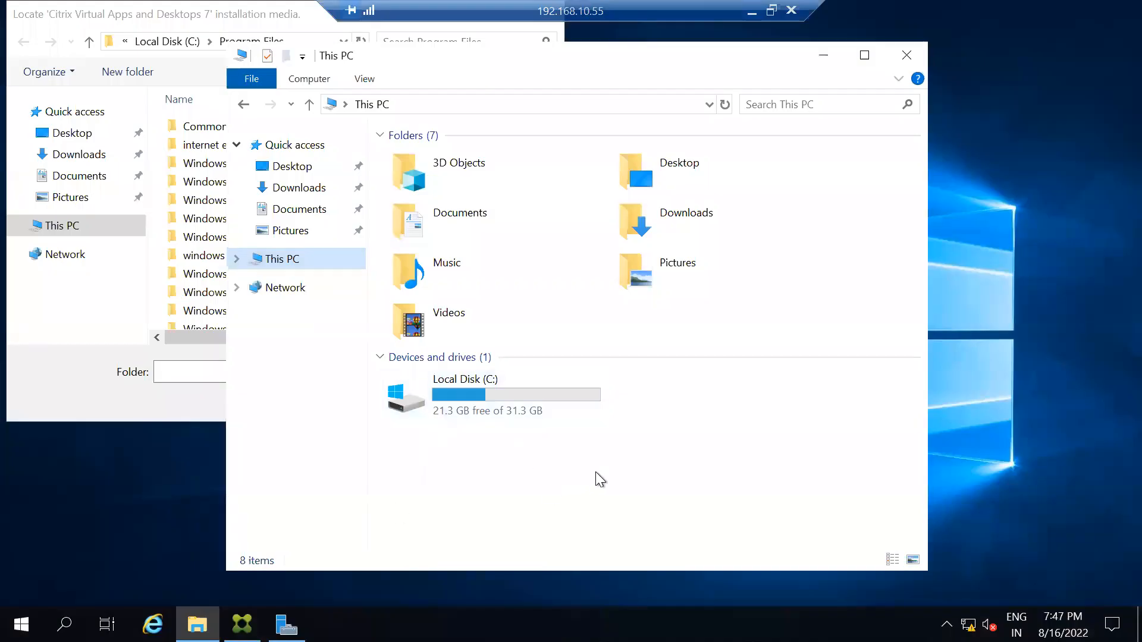
- Refresh This PC in the 192.168.10.55 session to look for the Citrix disc, and minimize File Explorer and the session
right_click(595, 472)
left_click(652, 361)
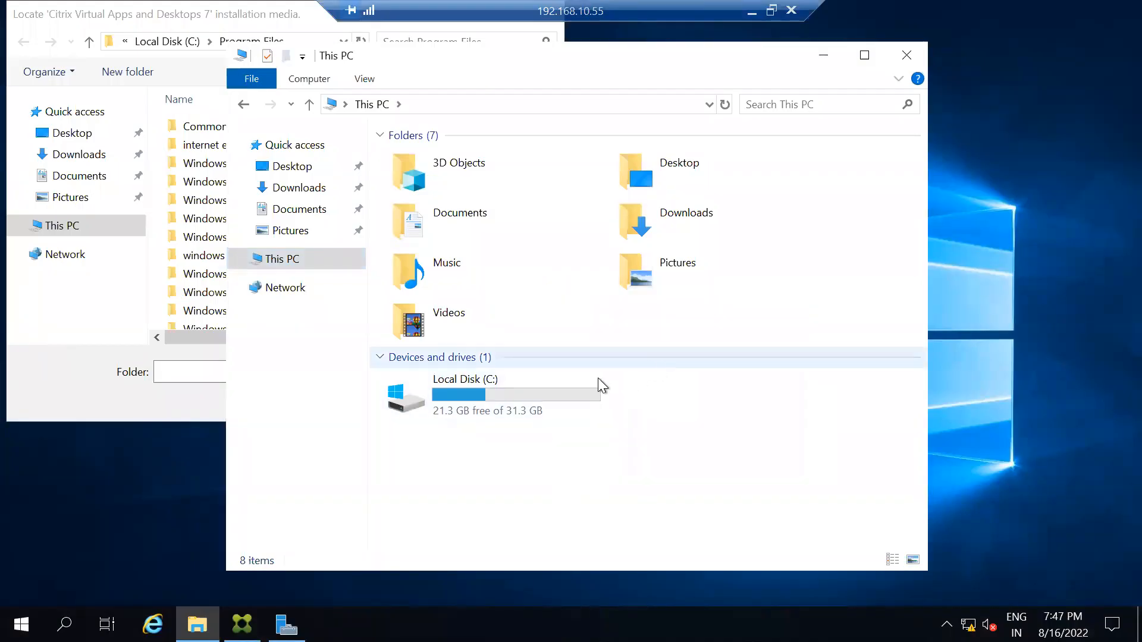
left_click(292, 260)
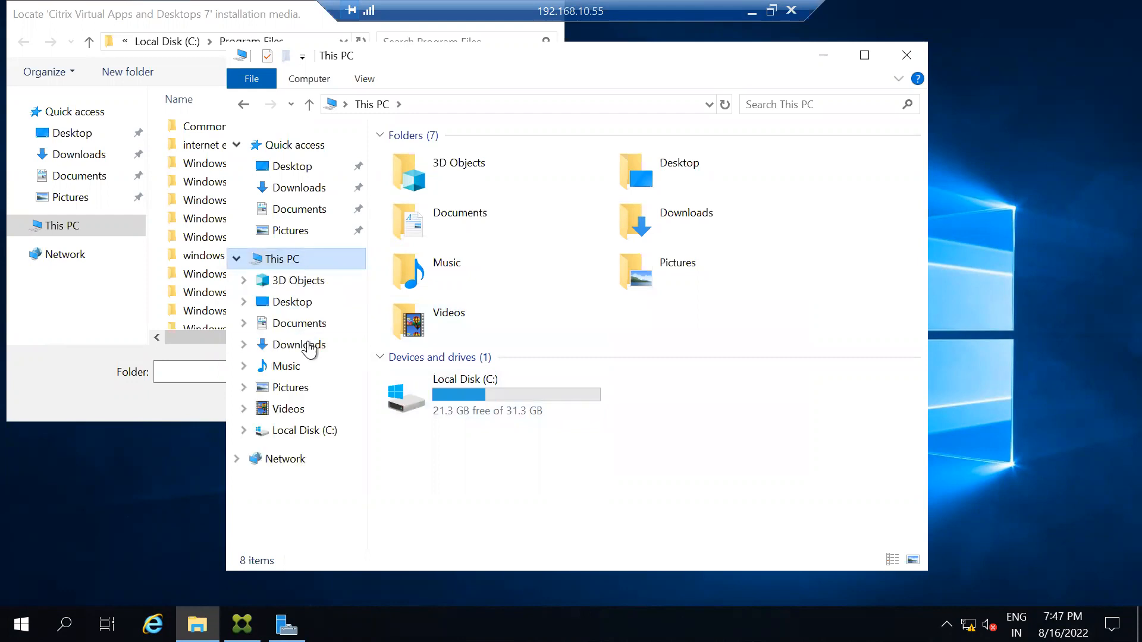
left_click(303, 345)
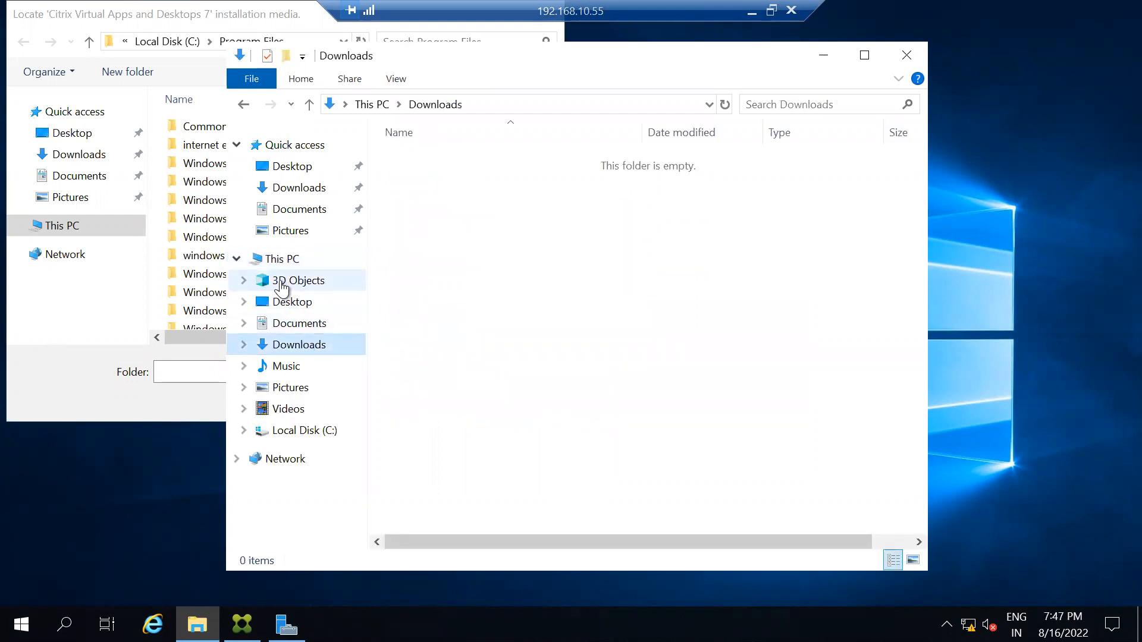
left_click(269, 259)
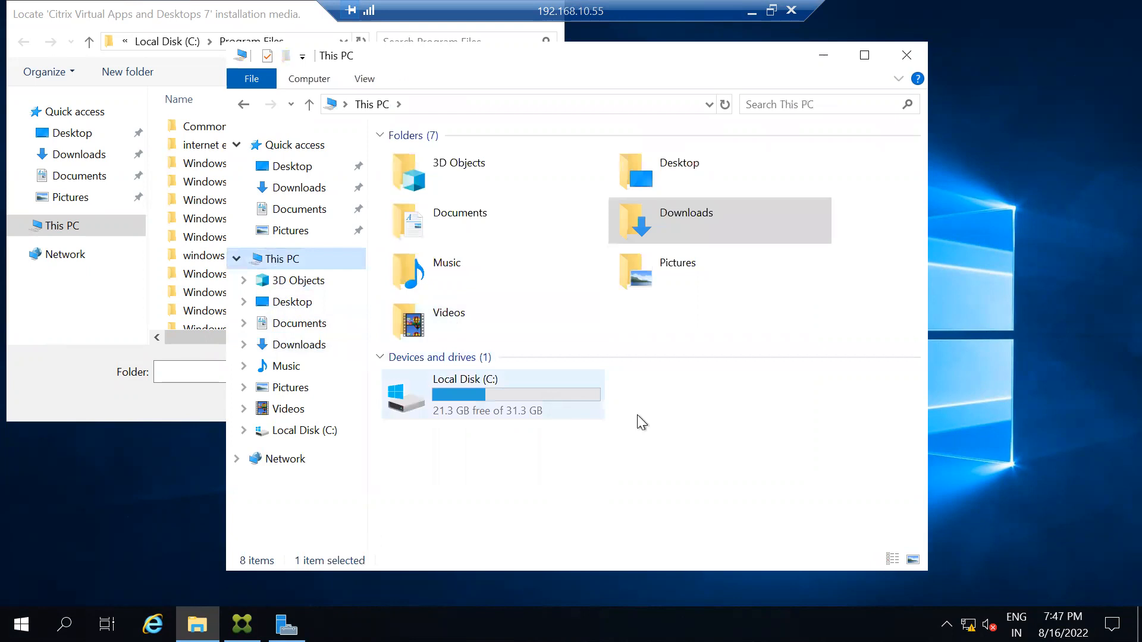
left_click(694, 451)
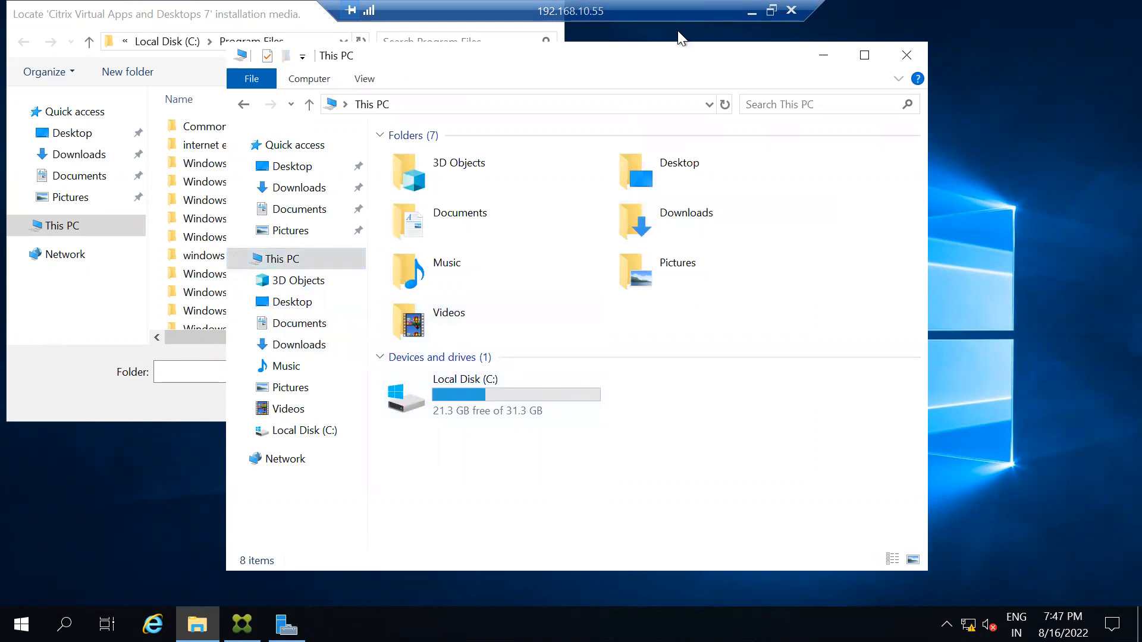
left_click(823, 55)
left_click(197, 623)
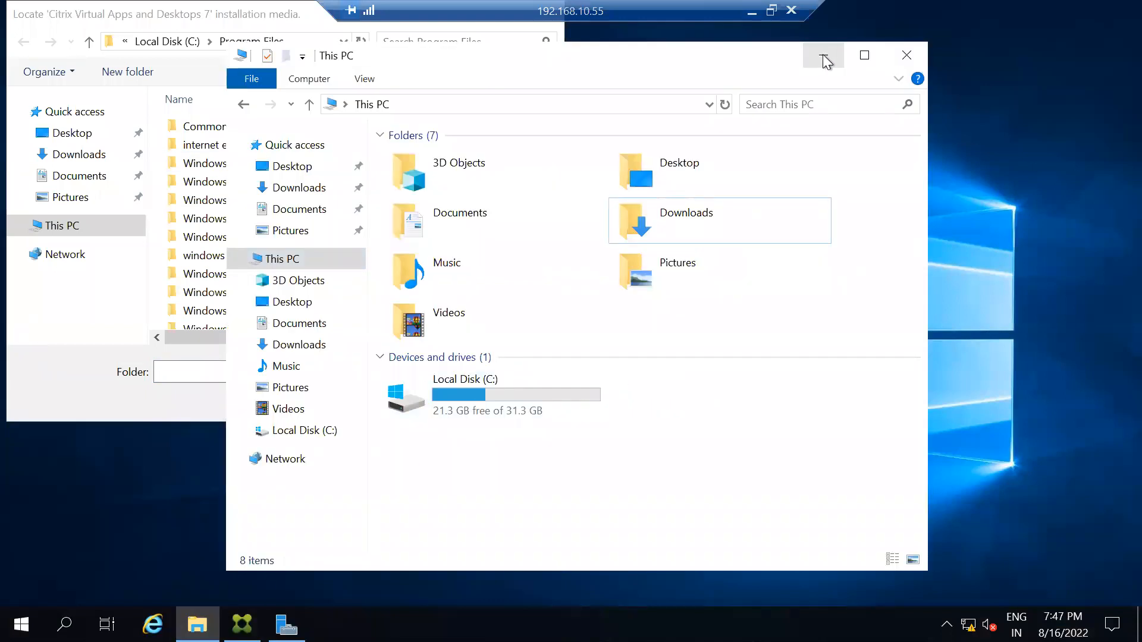
left_click(823, 57)
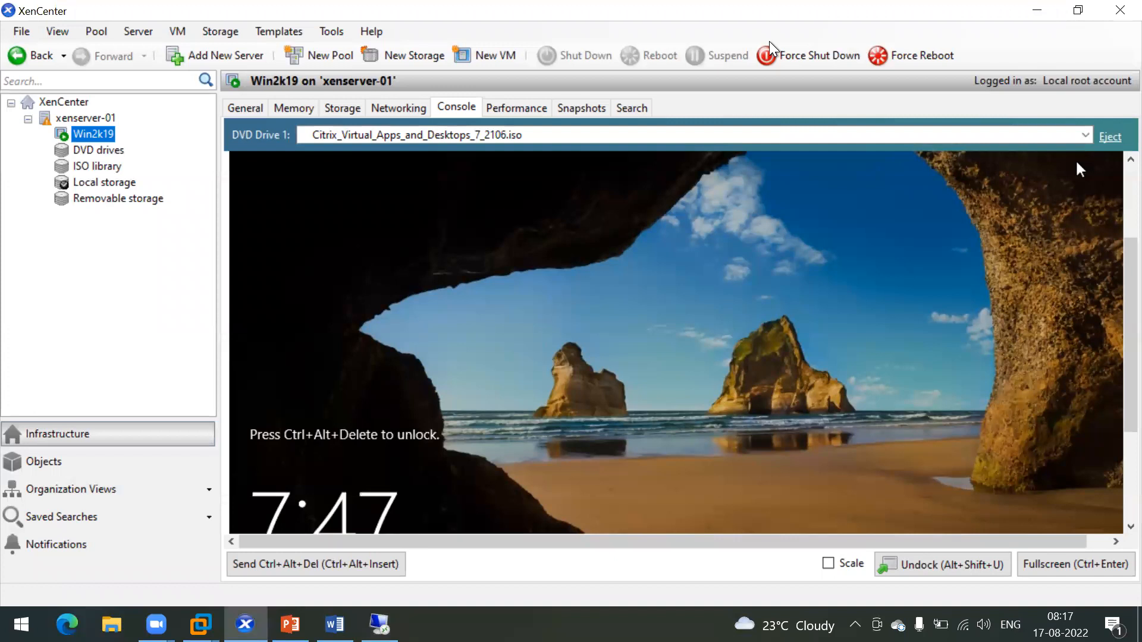
left_click(752, 12)
- Unlock the Win2k19 console in XenCenter and sign in as the user listed below Administrator with the account password
left_click(356, 564)
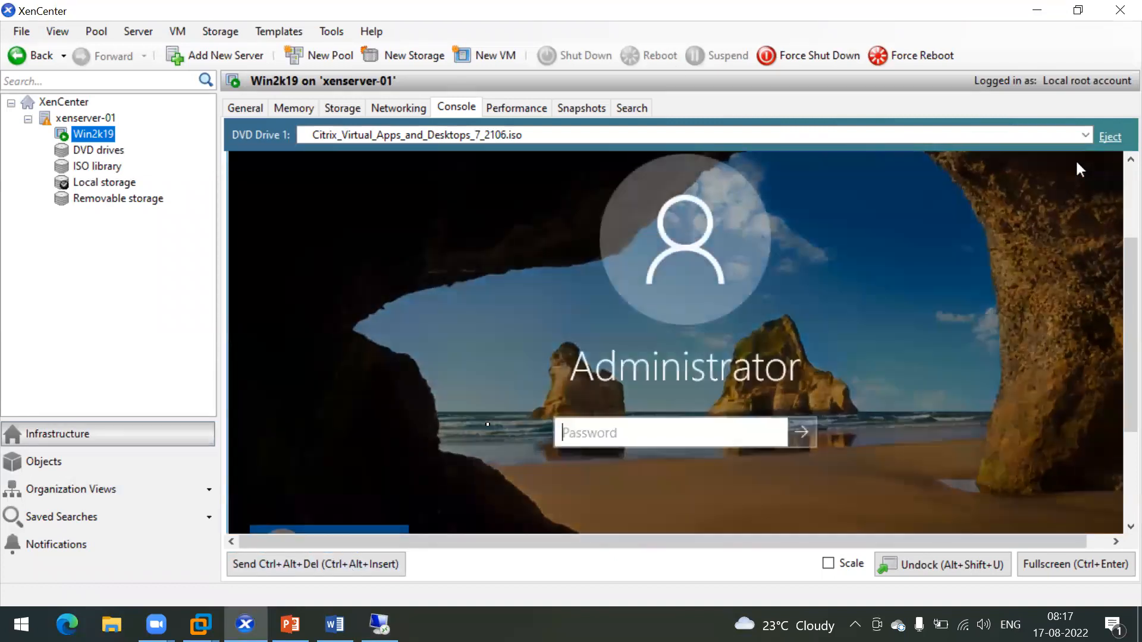
scroll(1113, 411, "down", 3)
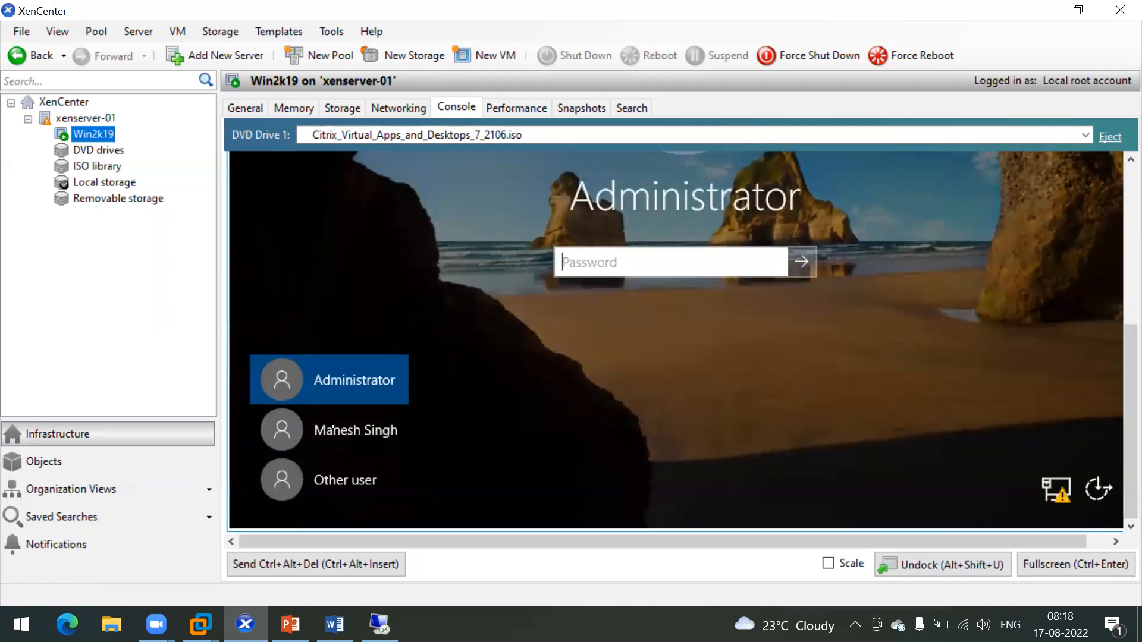
key("Tab")
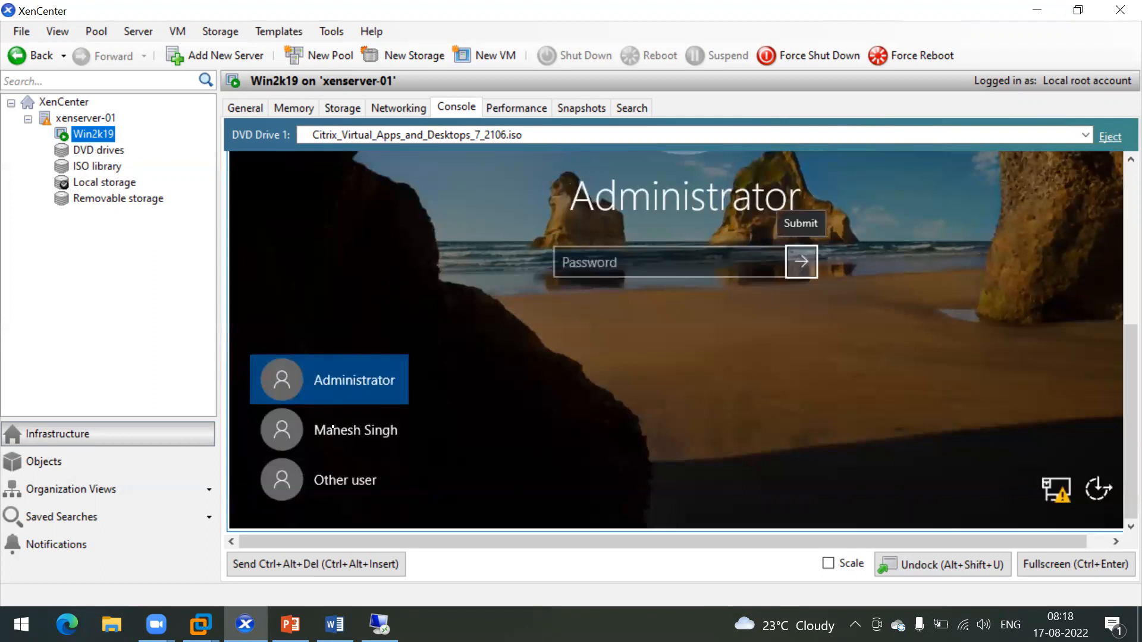
key("Tab")
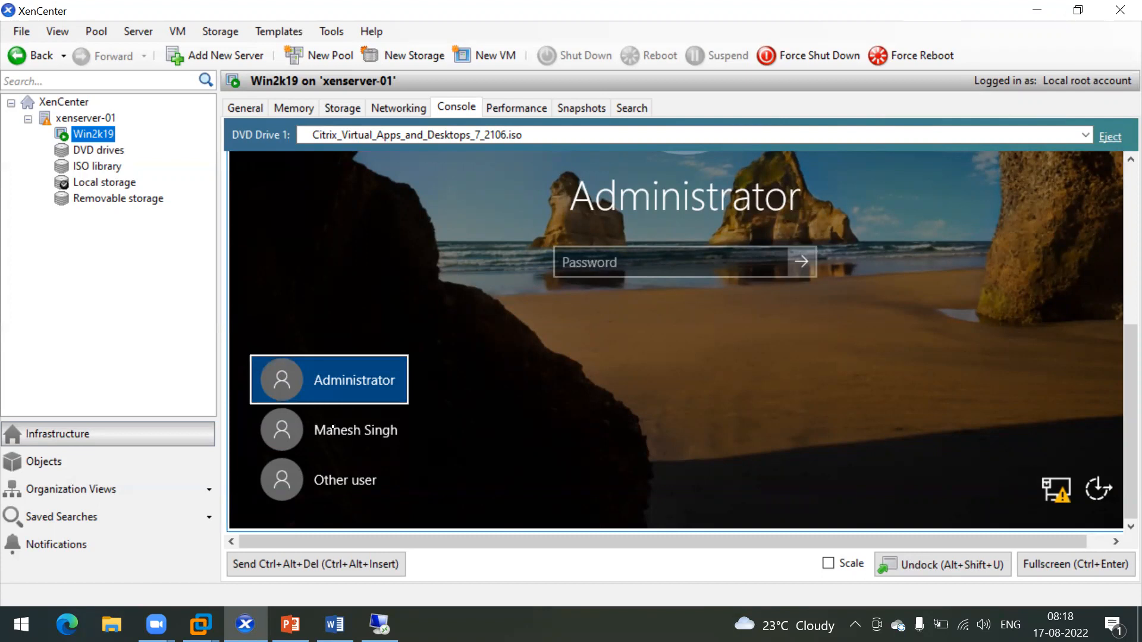
key("Down")
key("Return")
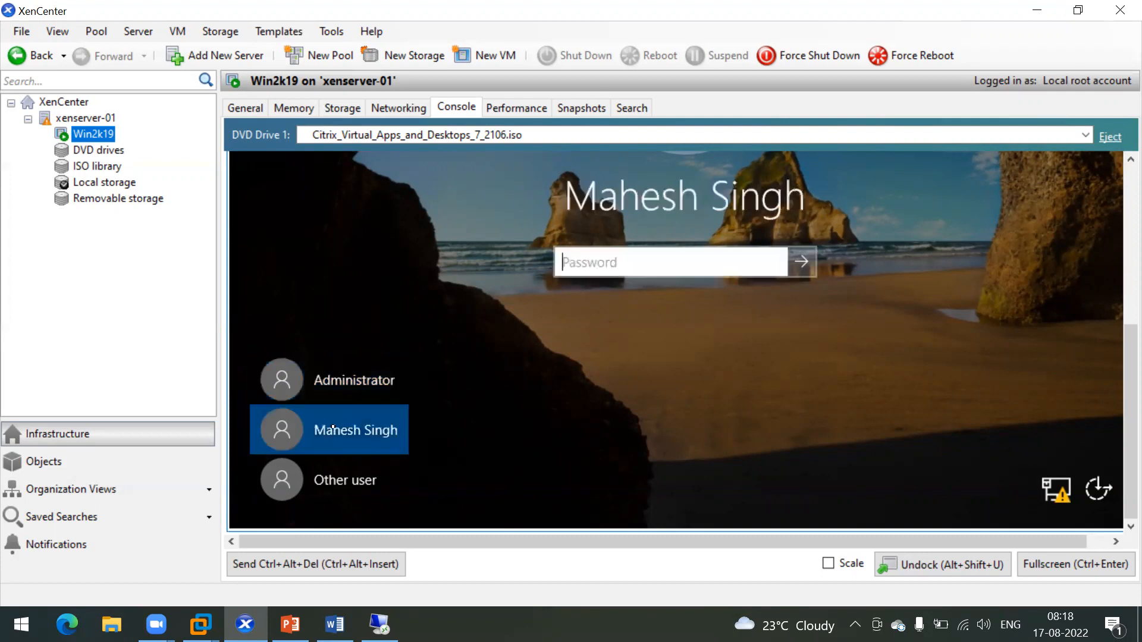
type("*********")
key("Return")
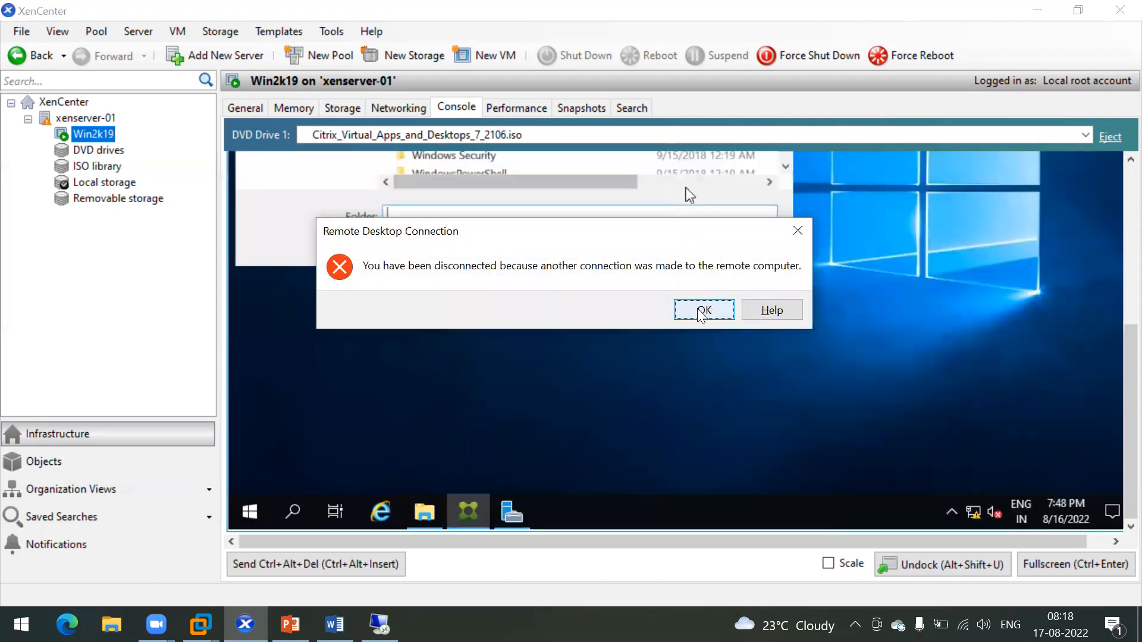
- Dismiss the Remote Desktop disconnection notice and window, and open File Explorer in the Win2k19 console
left_click(701, 311)
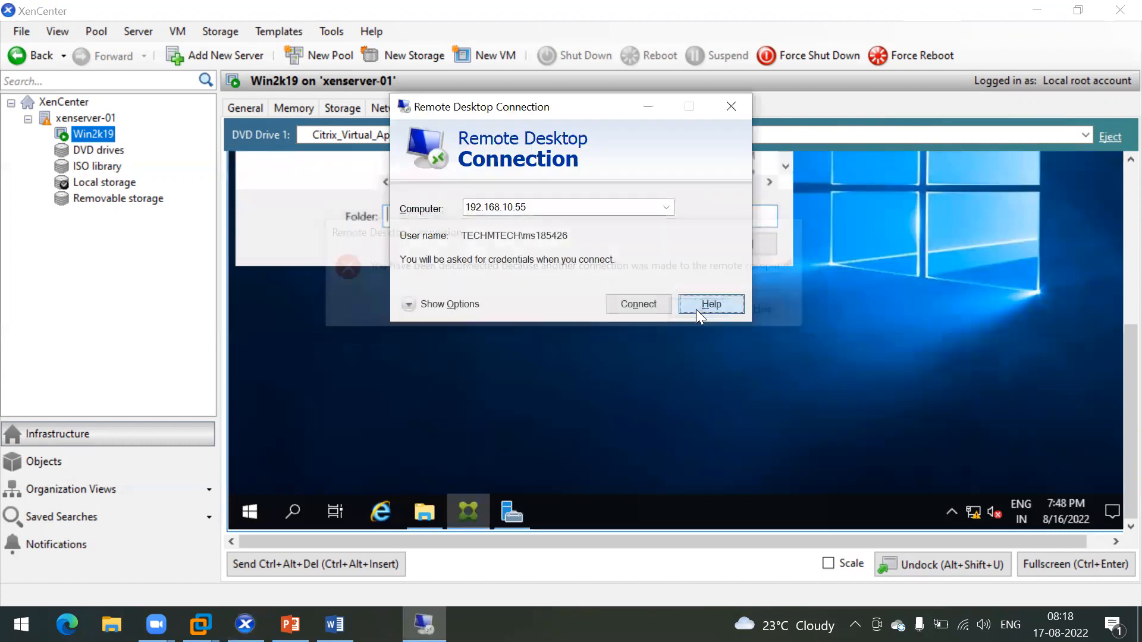
left_click(646, 105)
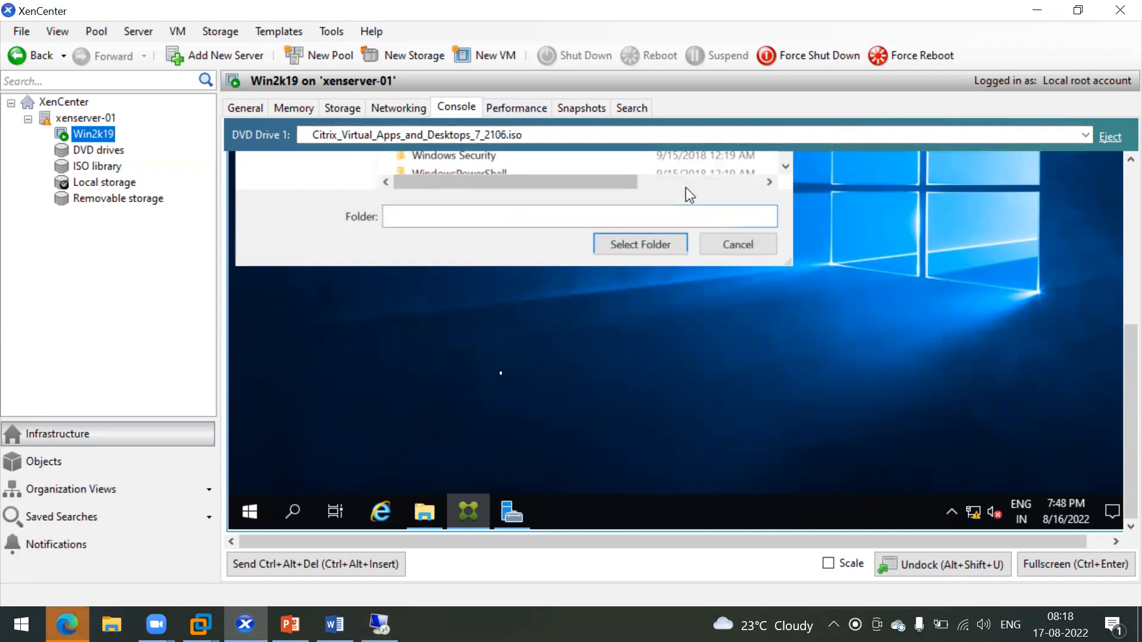
key("super+e")
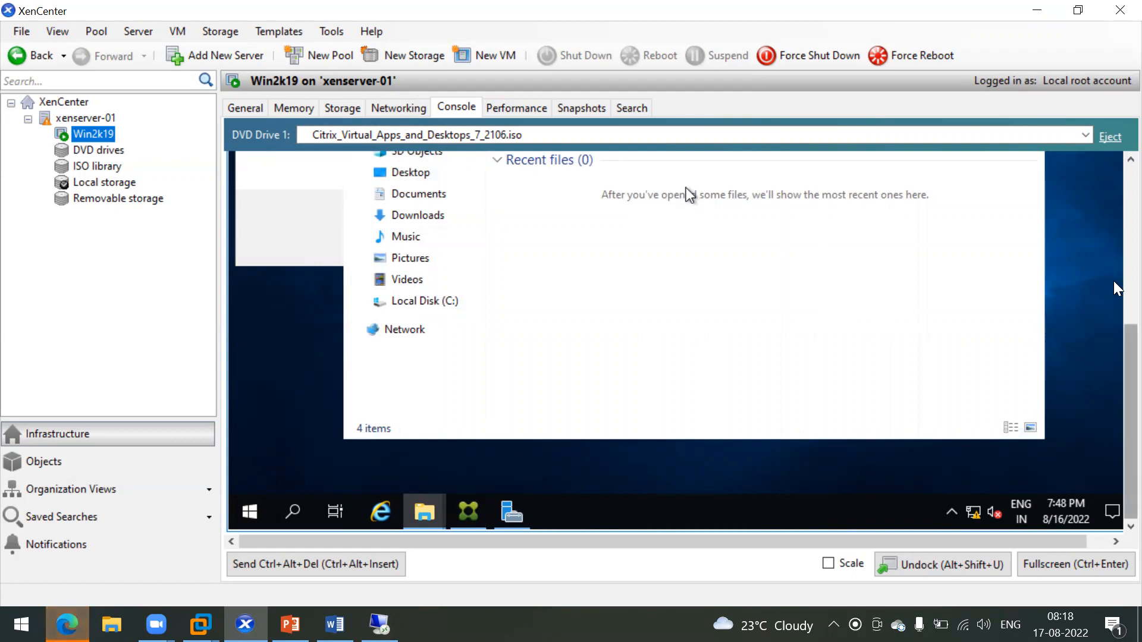
- Empty DVD Drive 1 of the Win2k19 VM and reattach Citrix_Virtual_Apps_and_Desktops_7_2106.iso
left_click(463, 134)
left_click(365, 151)
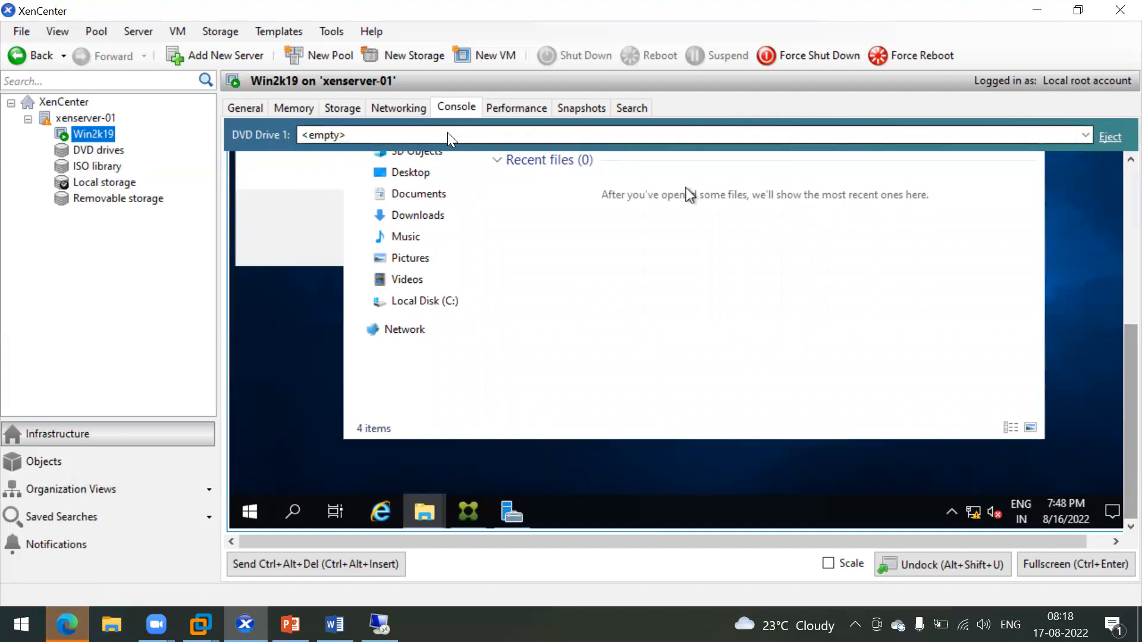
left_click(417, 134)
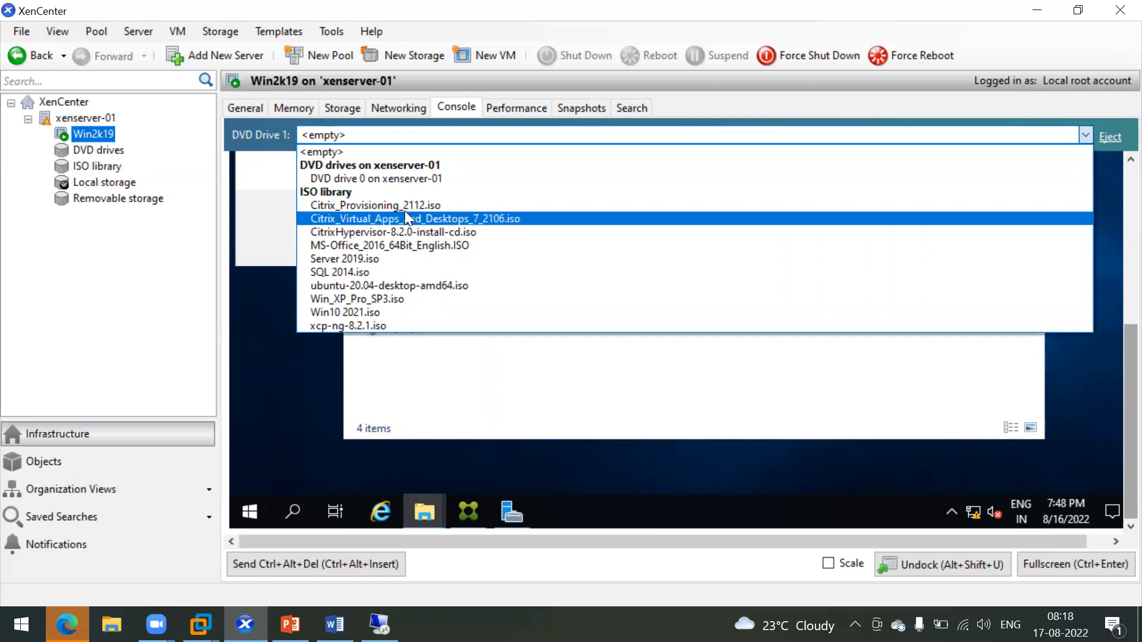
left_click(409, 218)
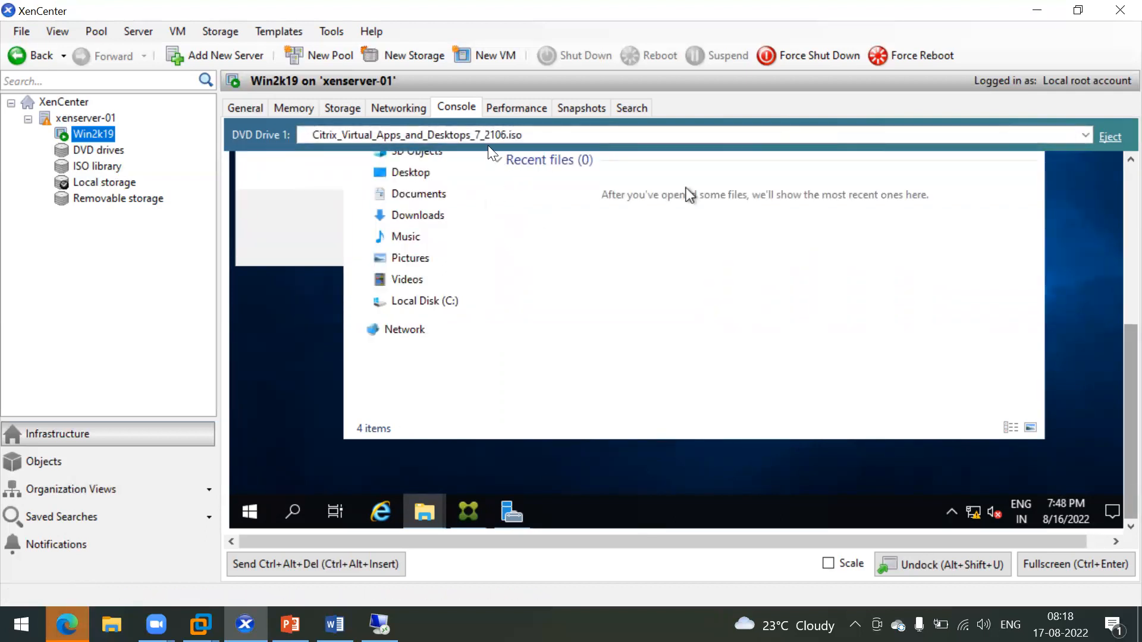
- Swap DVD Drive 1 to CitrixHypervisor-8.2.0-install-cd.iso and back to Citrix_Virtual_Apps_and_Desktops_7_2106.iso
left_click(467, 134)
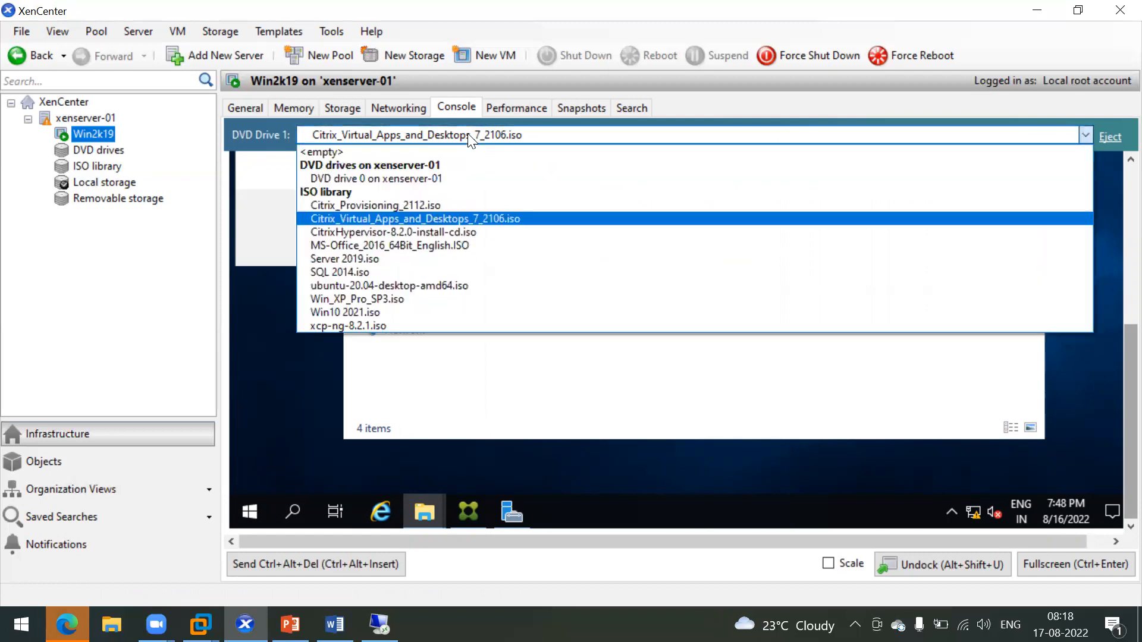
left_click(405, 232)
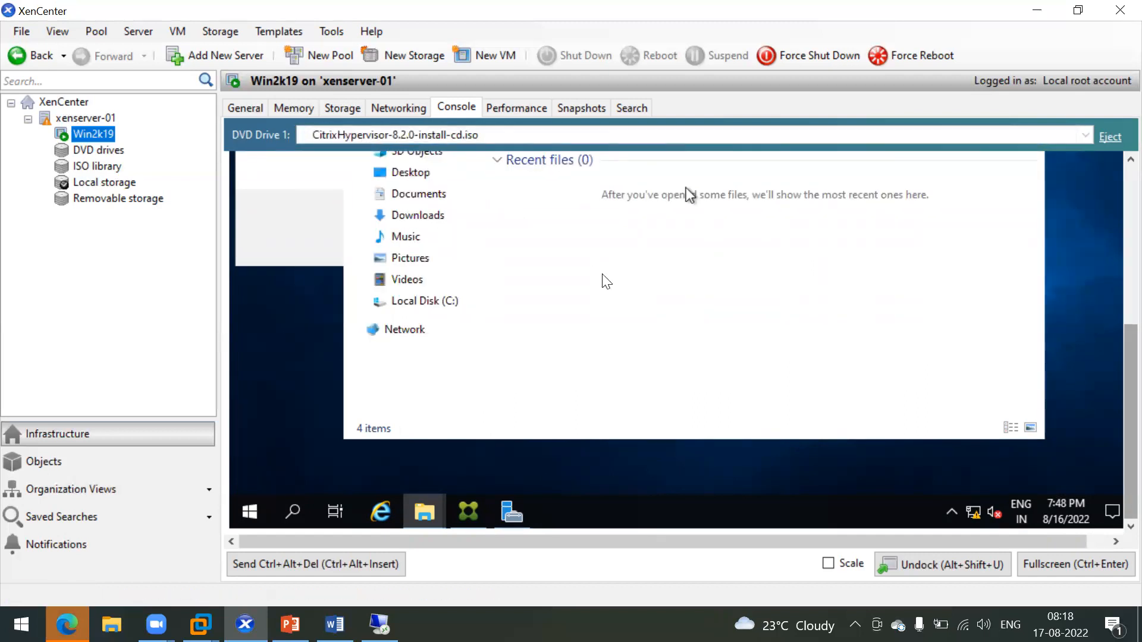
left_click(467, 134)
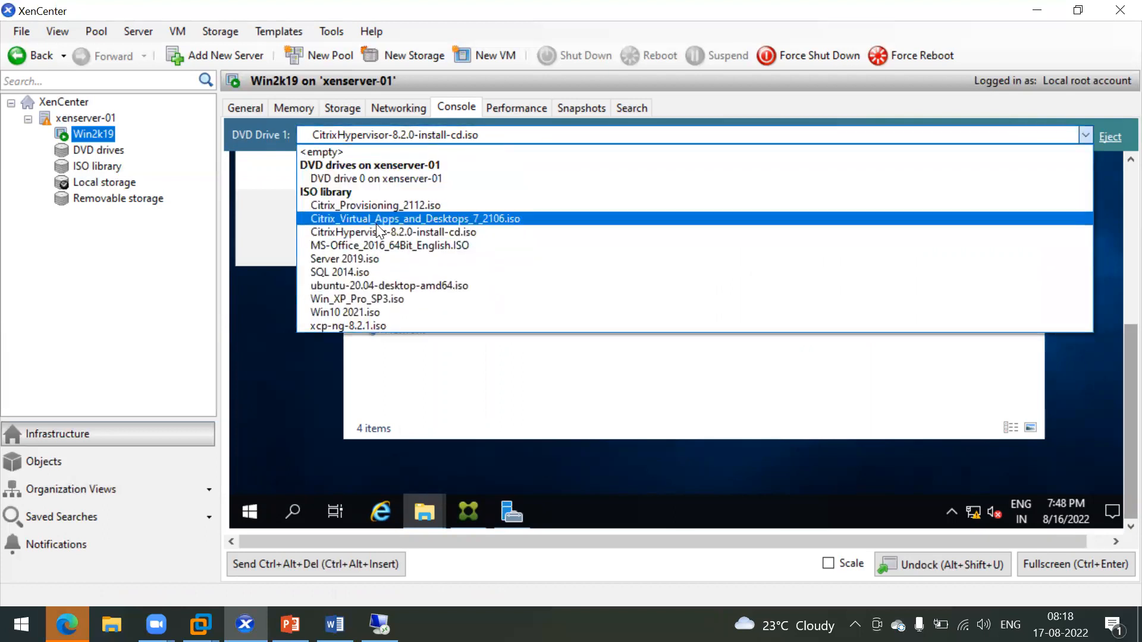
left_click(375, 224)
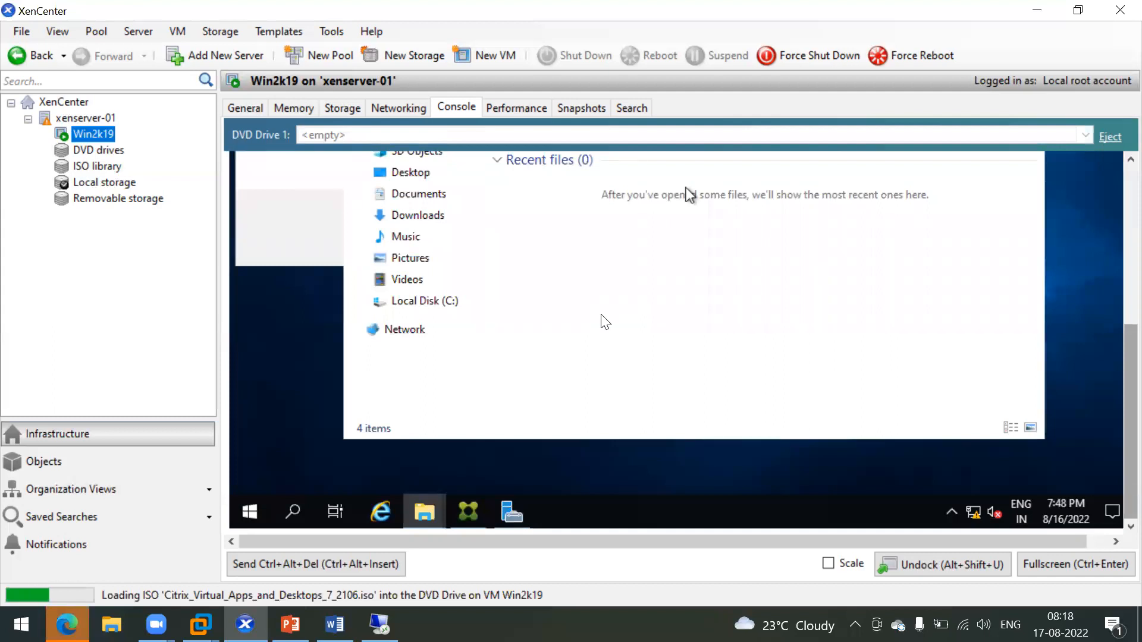
left_click(543, 280)
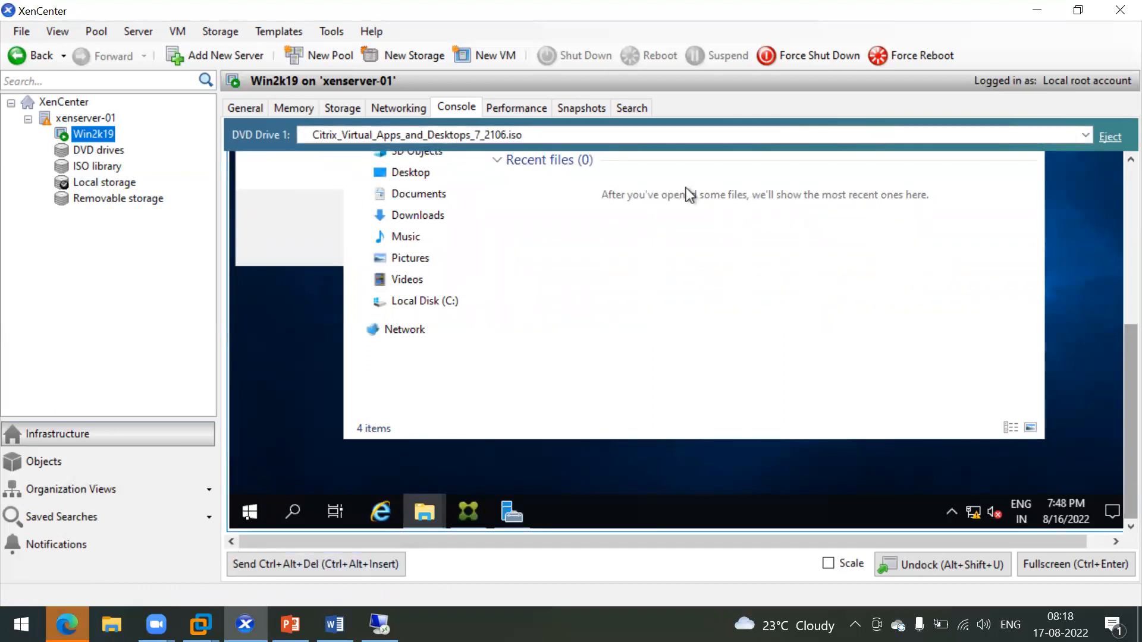
- Force a reboot of the Win2k19 VM and close the open Microsoft Edge window
key("super")
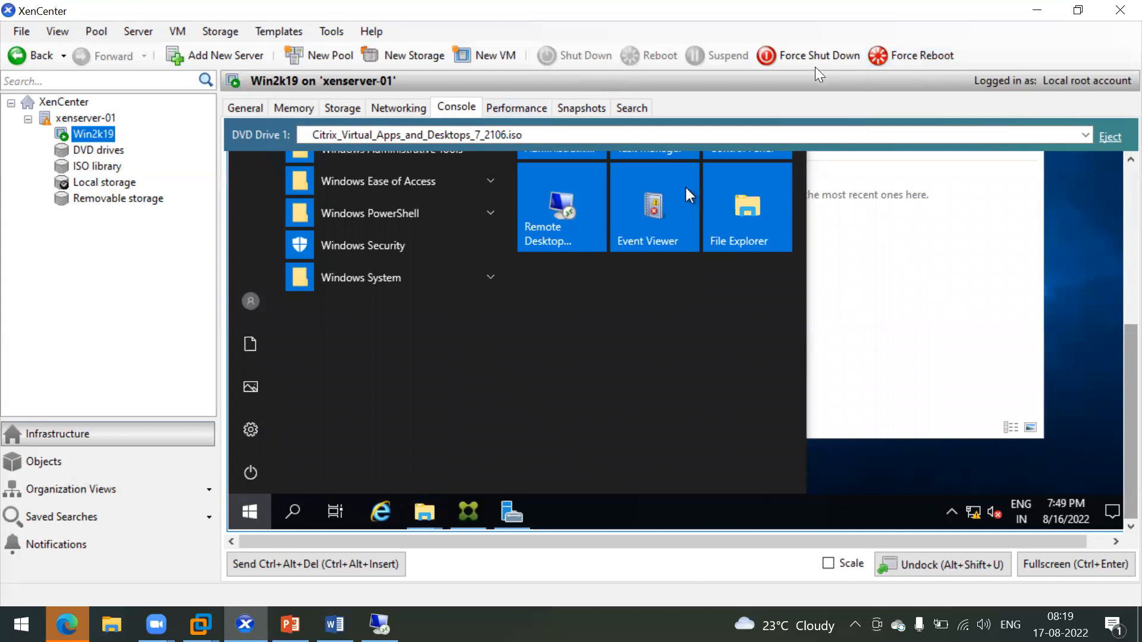
left_click(922, 60)
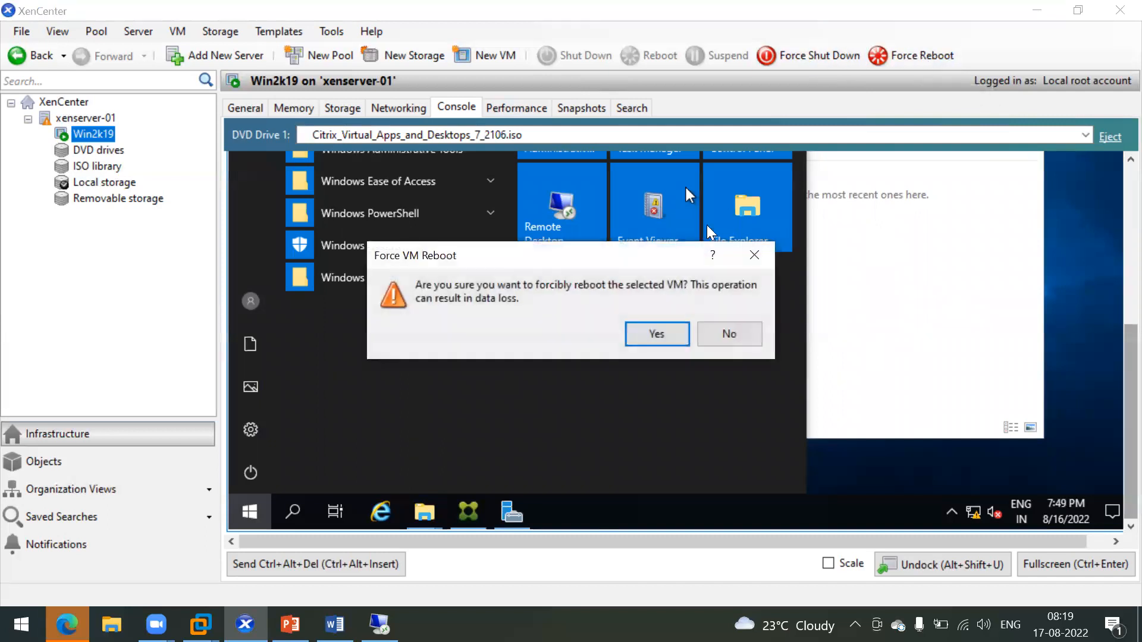
left_click(647, 335)
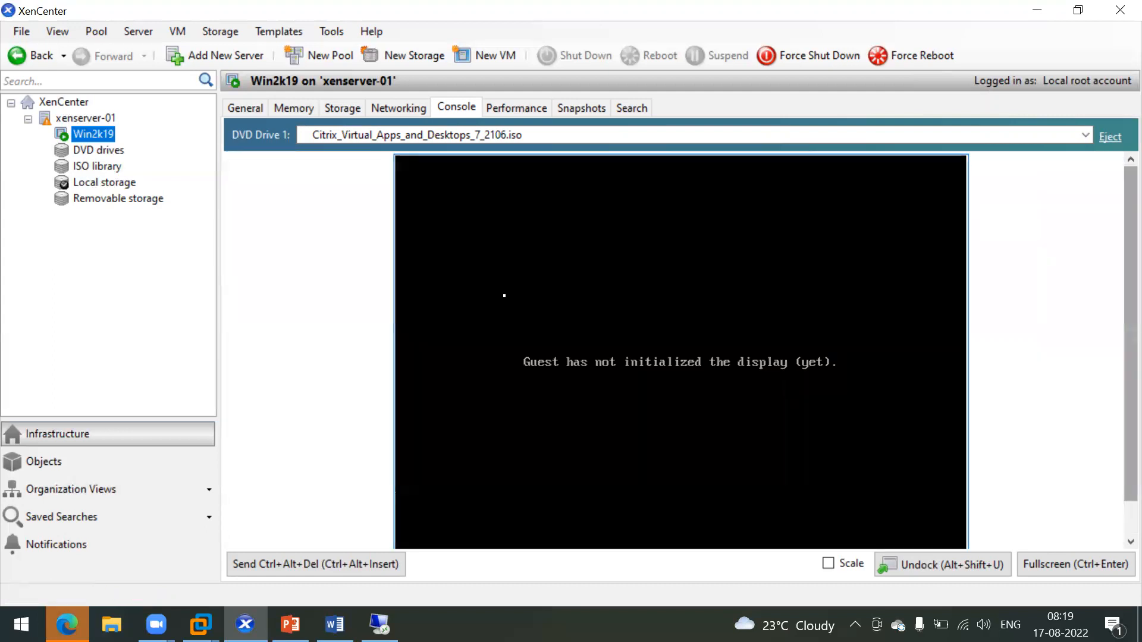
left_click(67, 624)
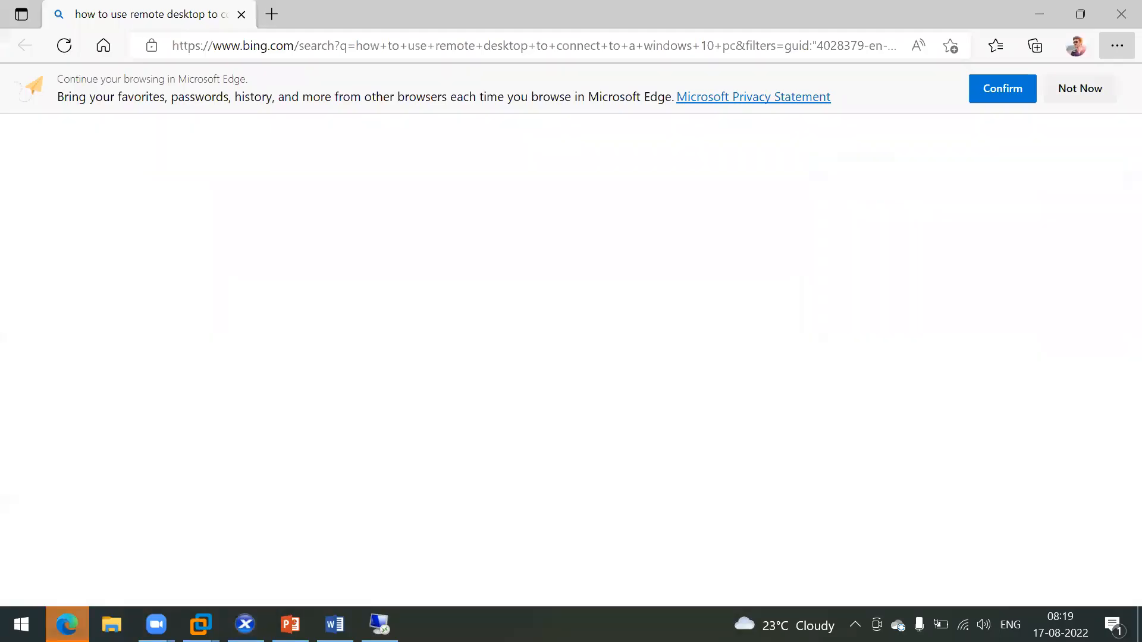
left_click(1119, 13)
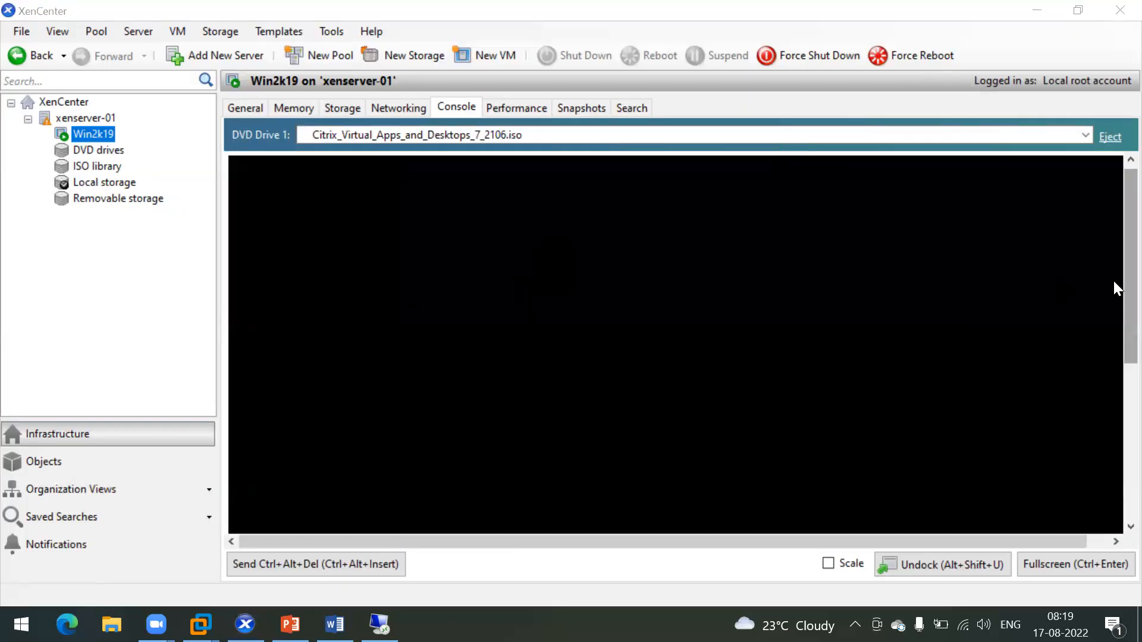
left_click_drag(1123, 289, 1114, 359)
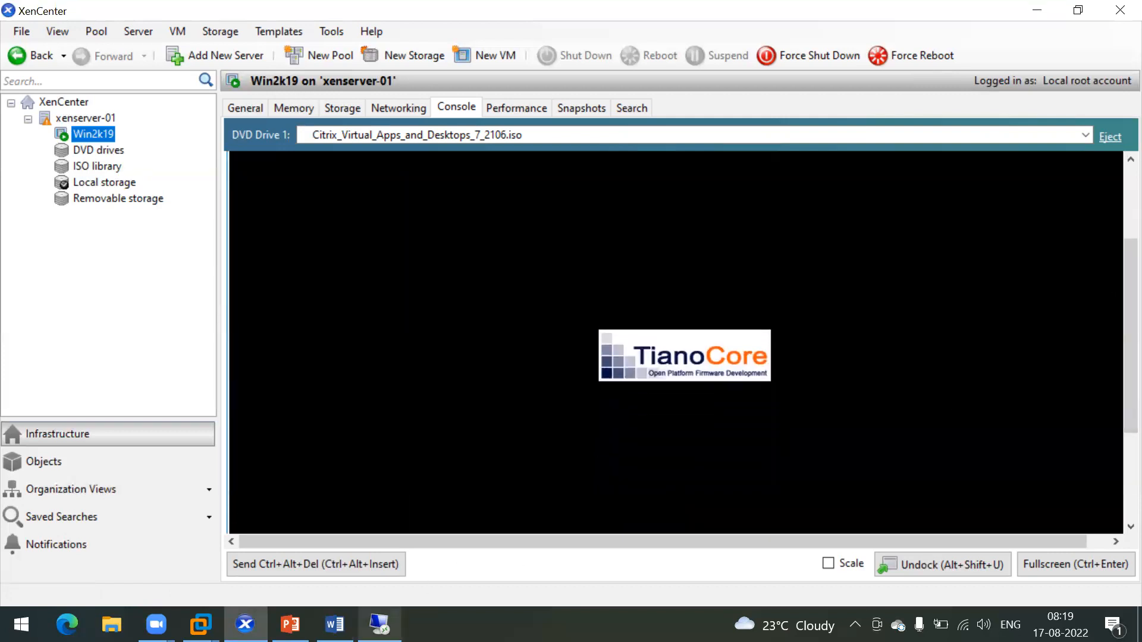
- Check the ISO library's virtual disks for Citrix_Virtual_Apps_and_Desktops_7_2106.iso and the VM it is attached to
left_click(379, 625)
left_click(116, 304)
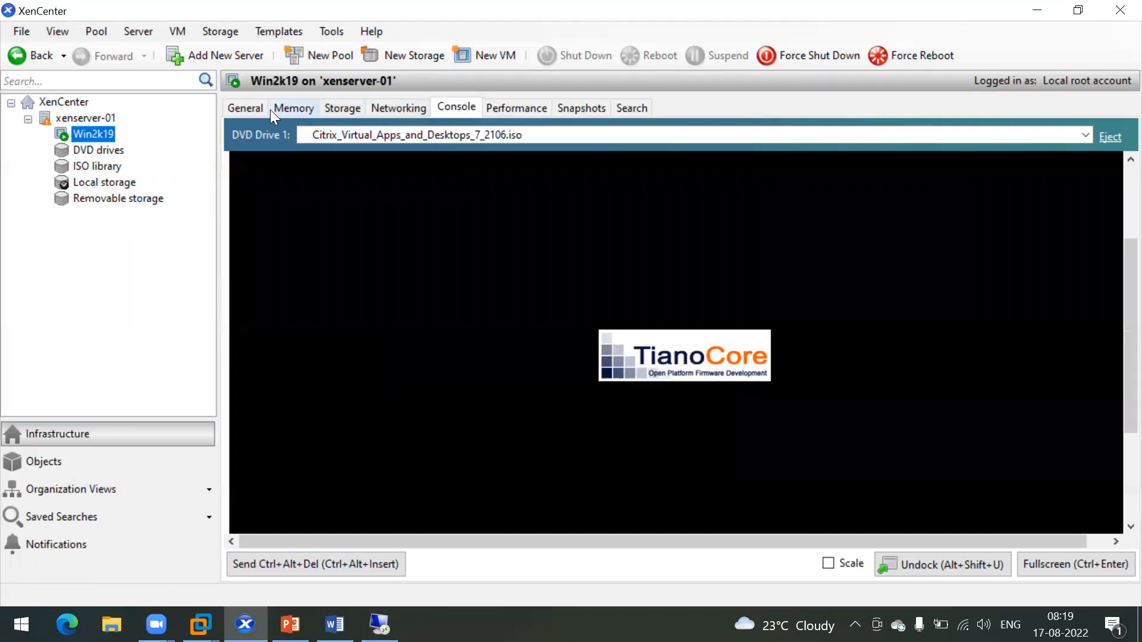
left_click(83, 167)
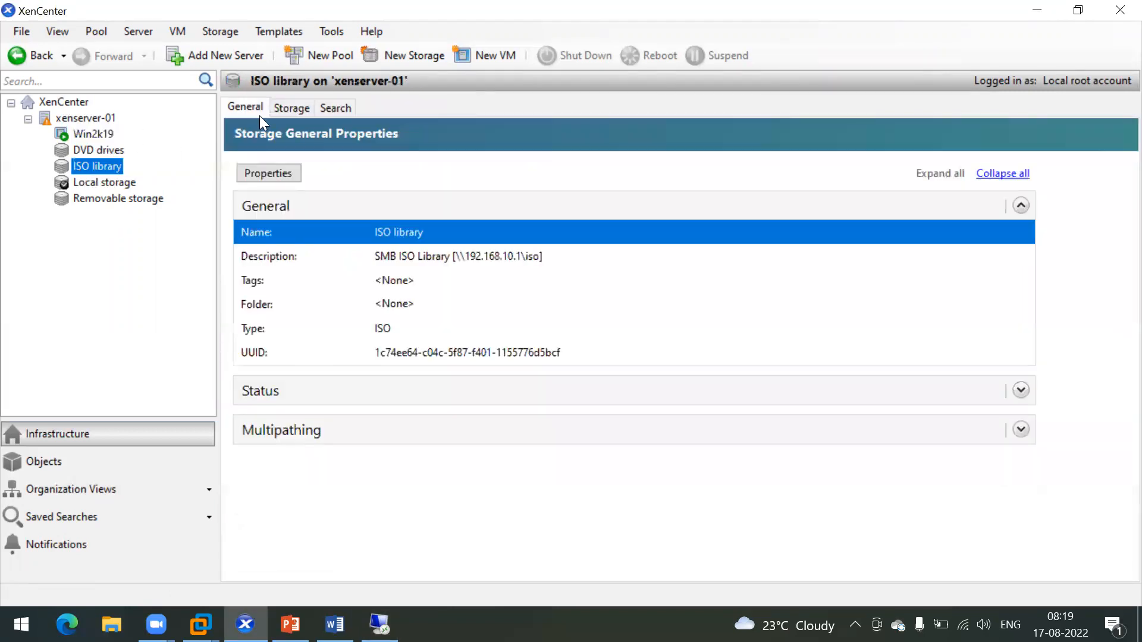
left_click(289, 108)
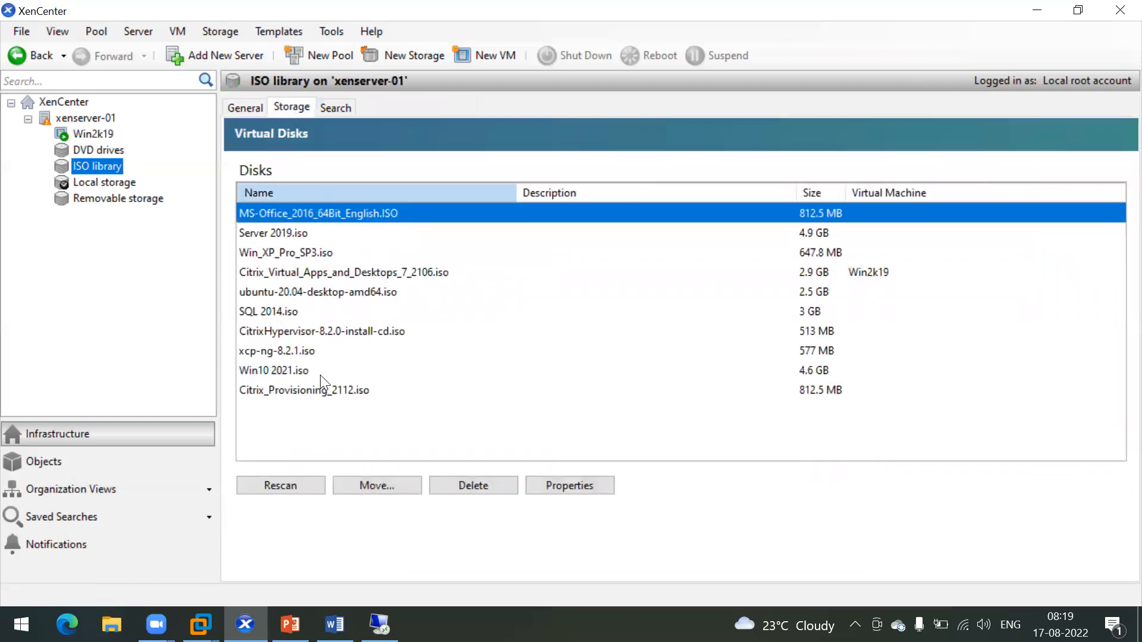
left_click(309, 275)
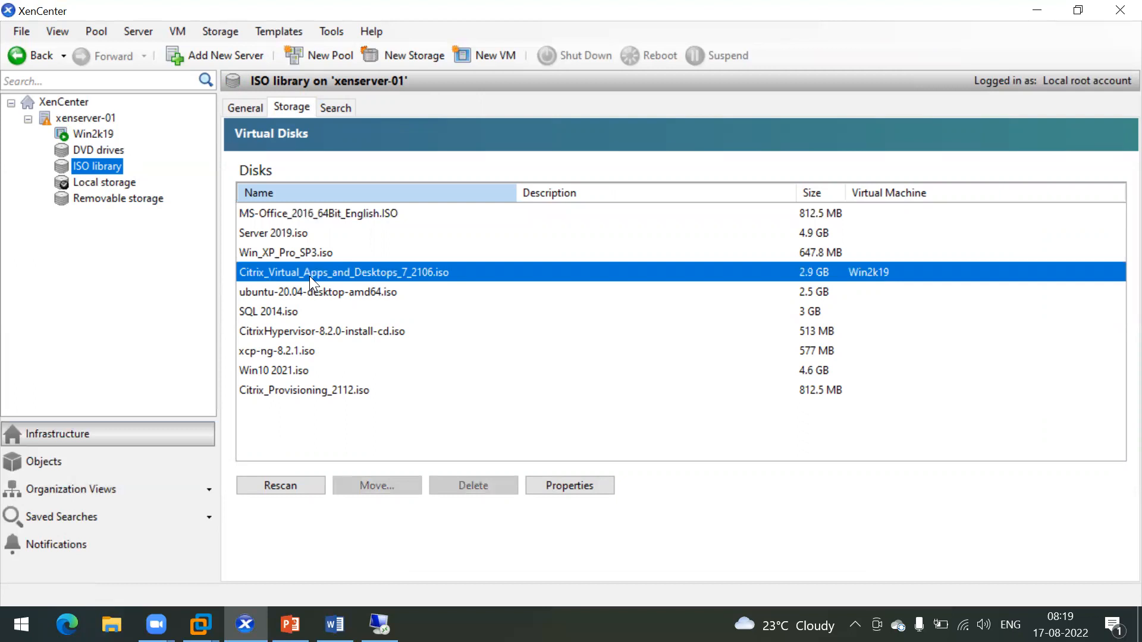
- Return to the Win2k19 console, unlock it and sign in with the account password
left_click(80, 133)
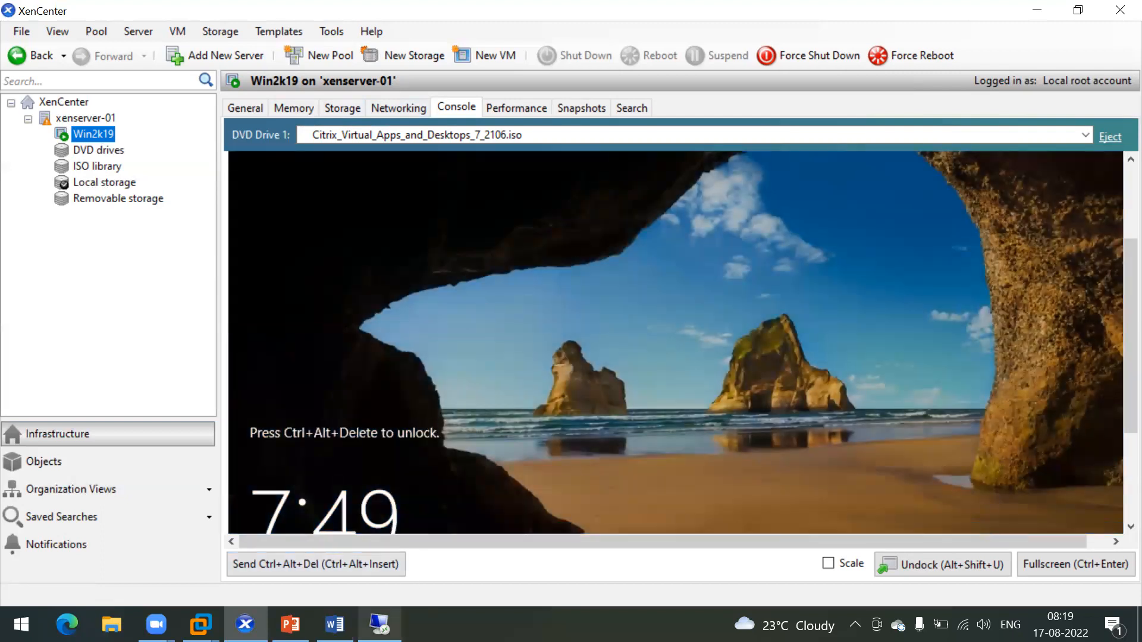
left_click(244, 562)
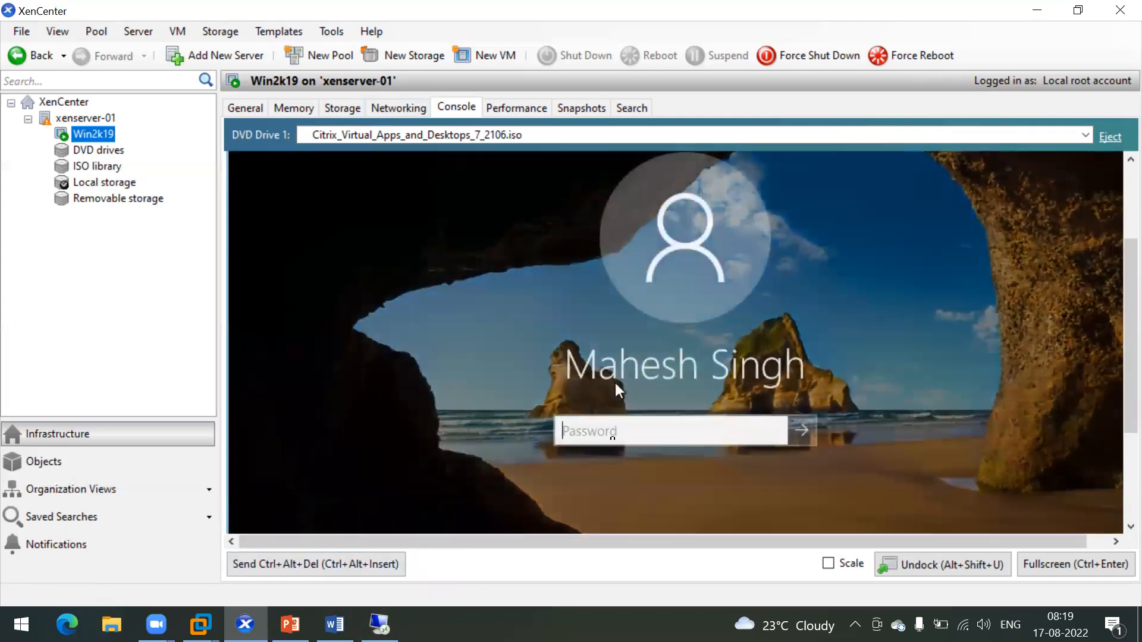
type("•••••••")
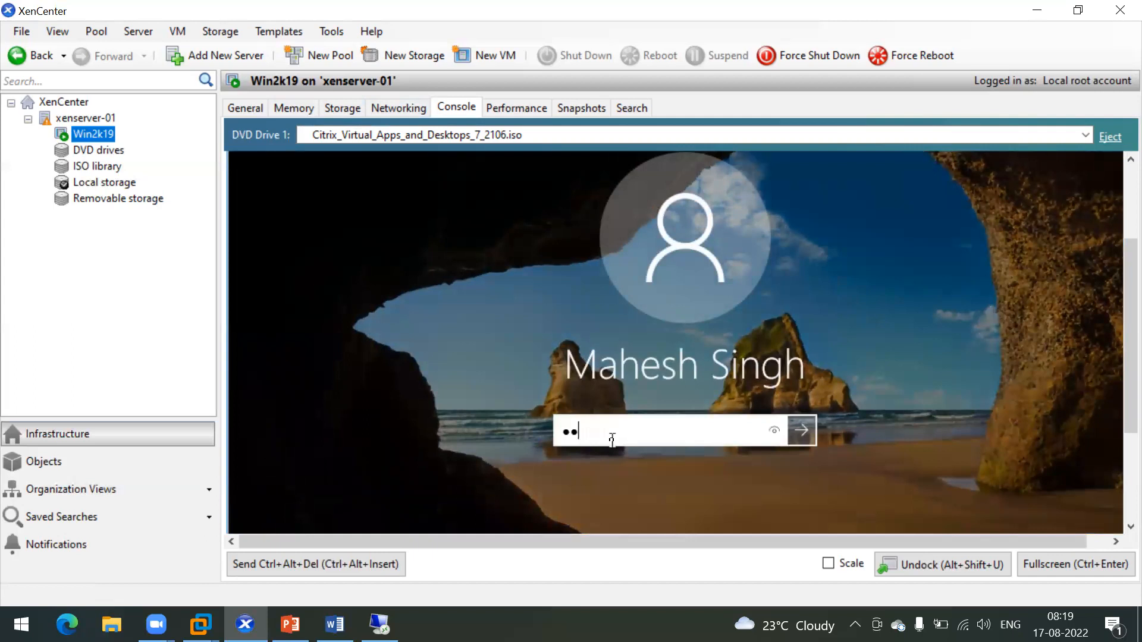
type("••")
key("Return")
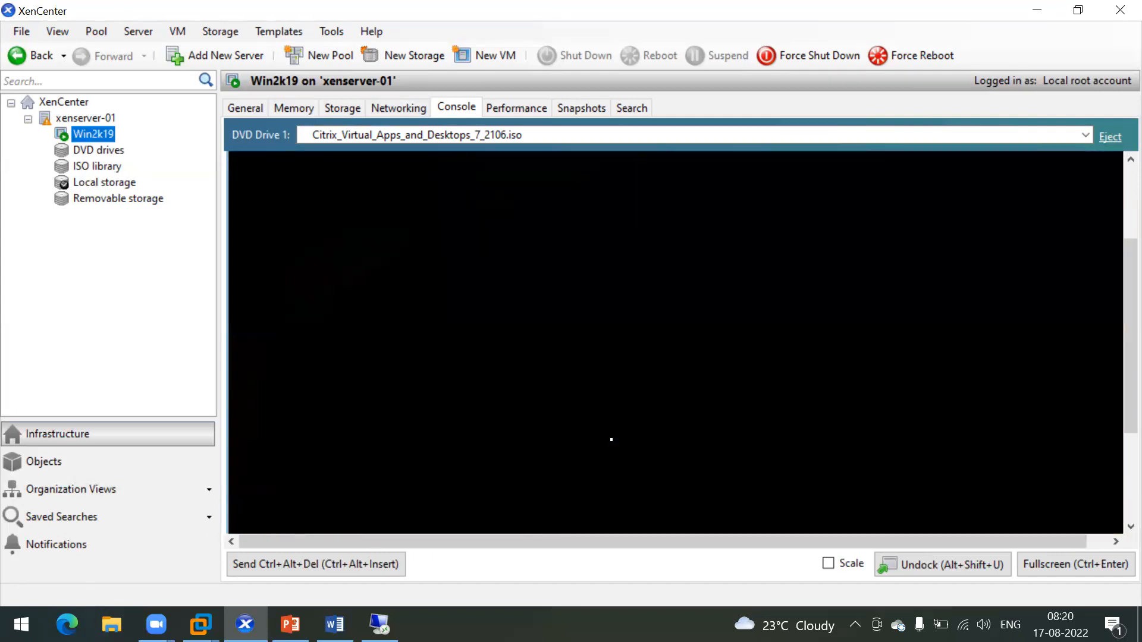
- Cancel the shutdown reason dialog and open File Explorer in the Win2k19 console
left_click_drag(1126, 299, 1125, 446)
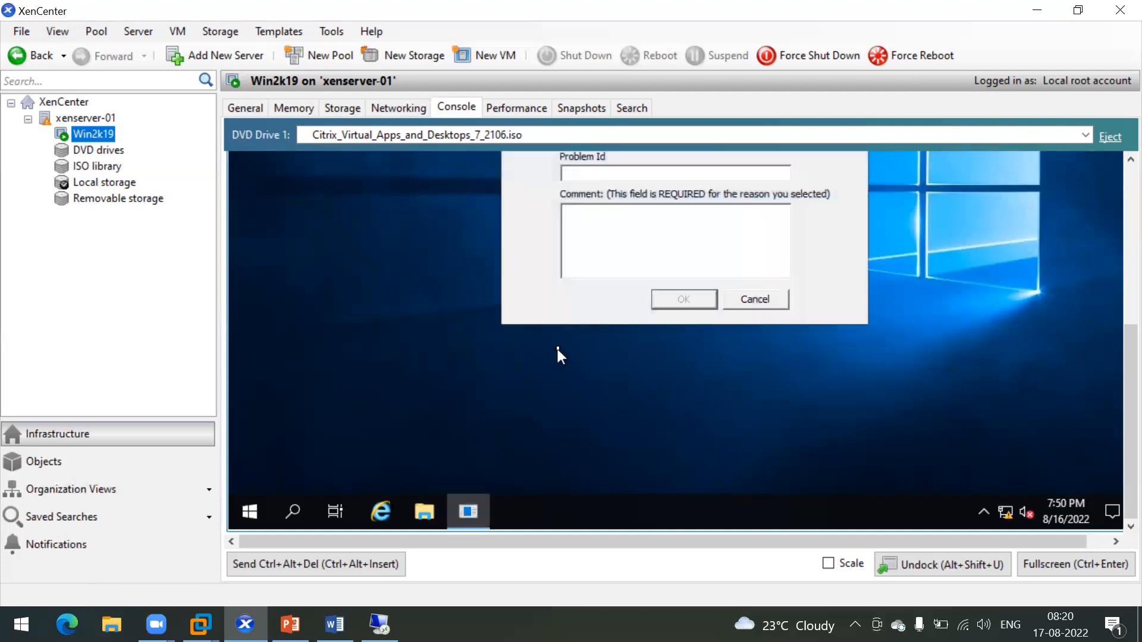
left_click(764, 307)
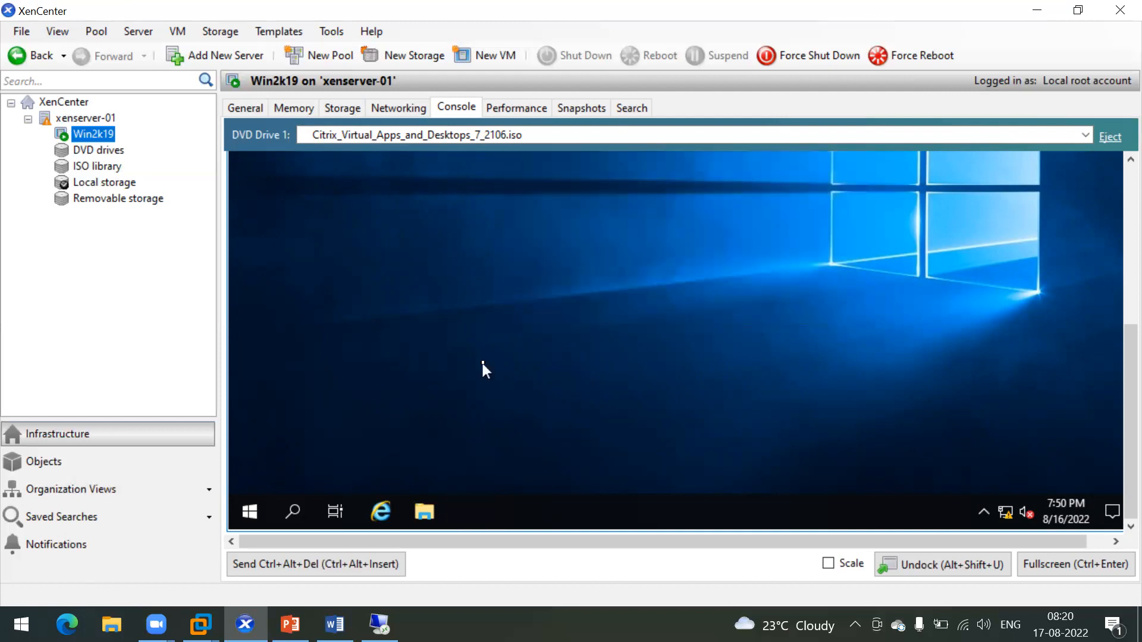
key("super+e")
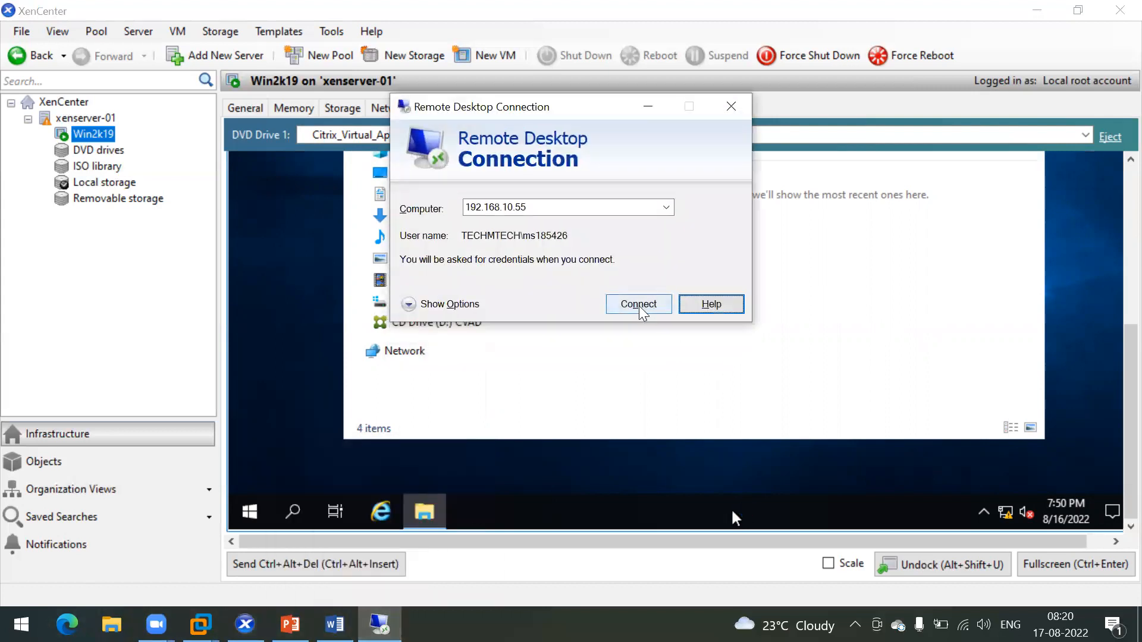
- Connect to 192.168.10.55 over Remote Desktop with the account password, accept the untrusted certificate, and show This PC in File Explorer
left_click(648, 306)
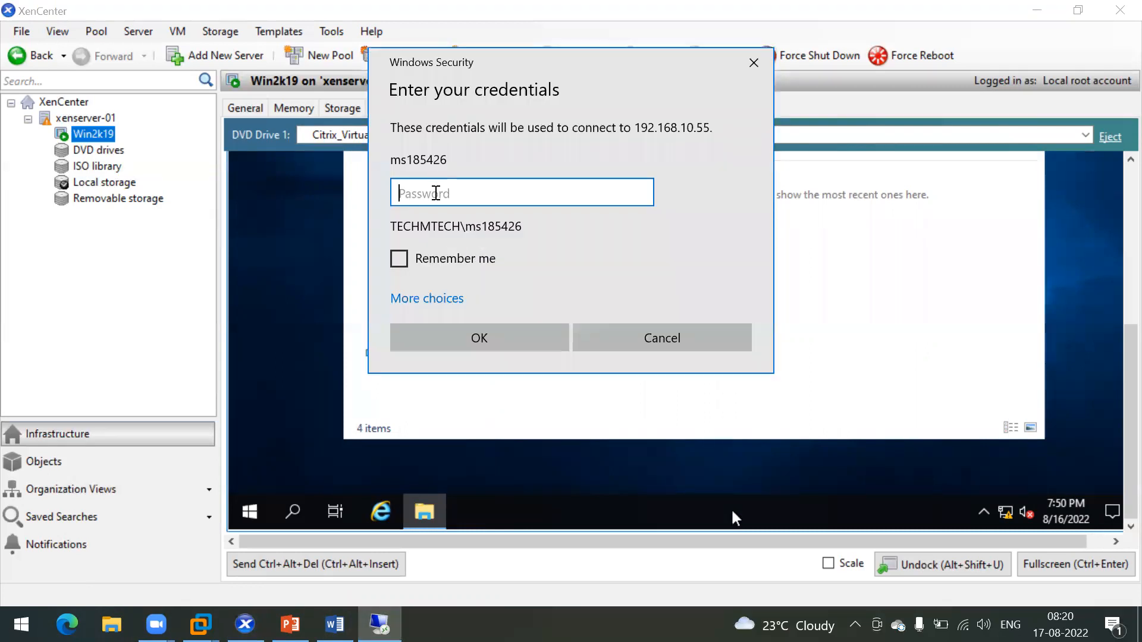
type("********")
key("Return")
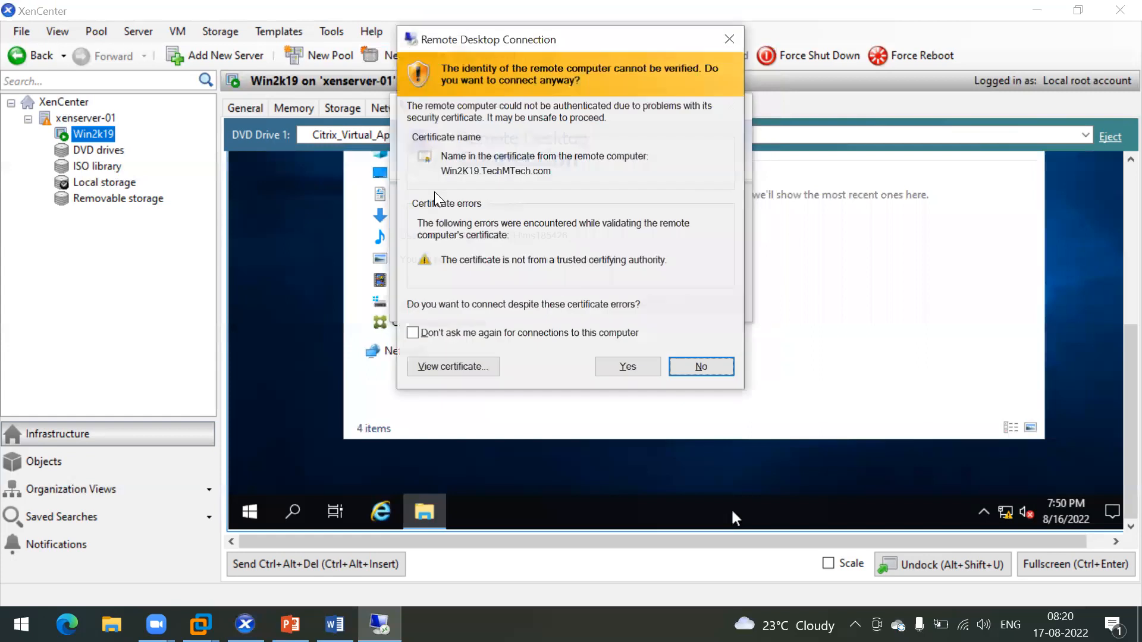
left_click(607, 367)
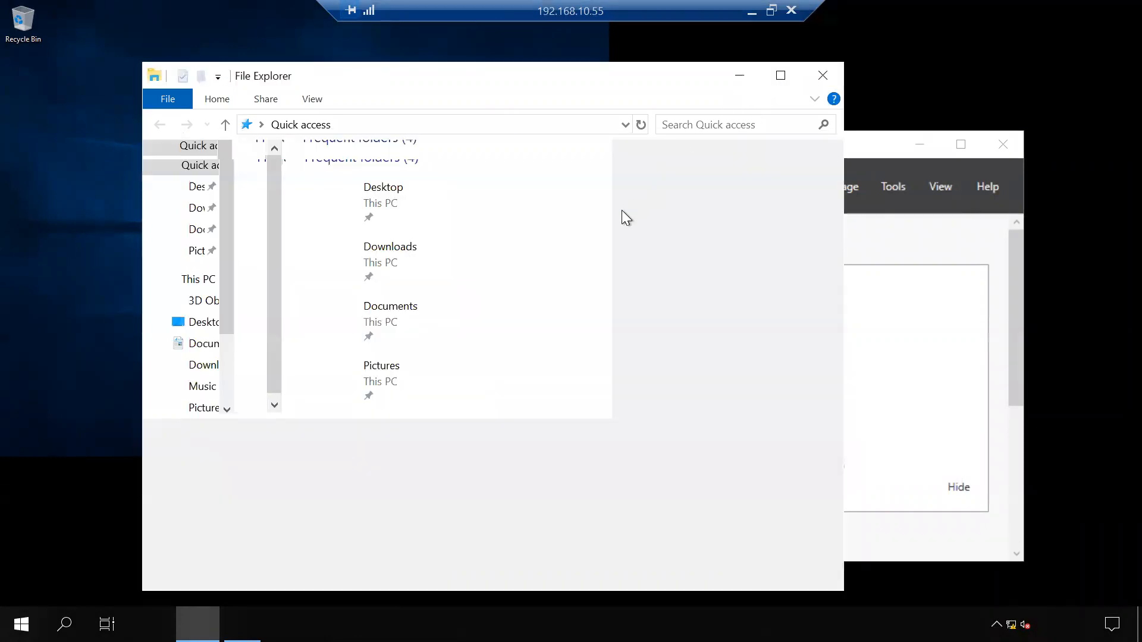
left_click(190, 279)
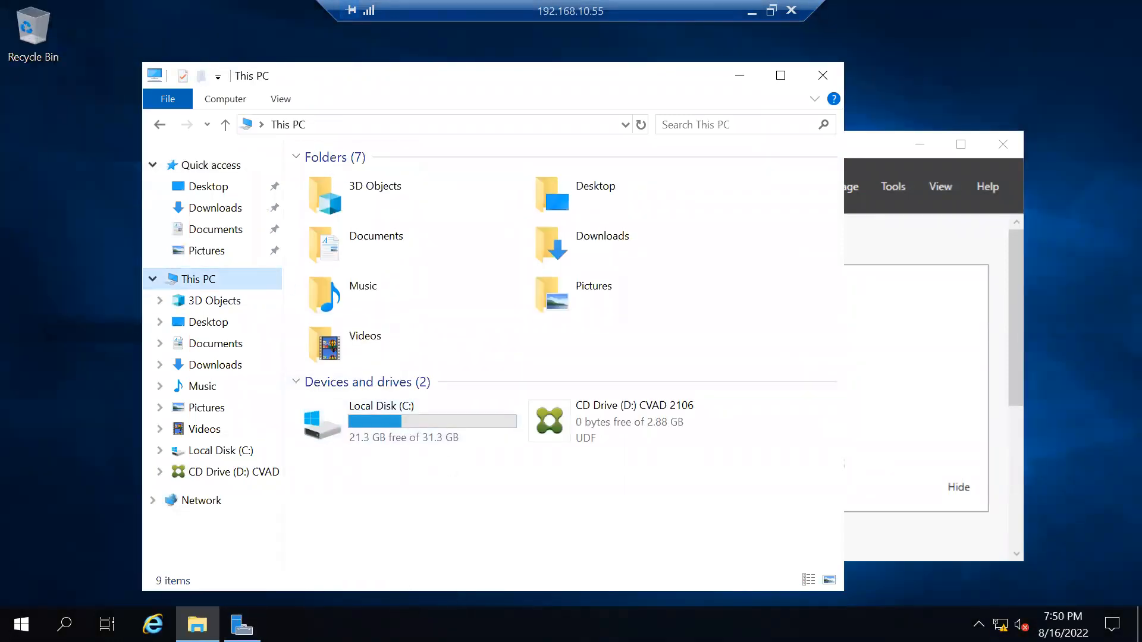
- Examine the running processes in Task Manager's detailed view for a Citrix setup process, and expand the Windows Explorer entry
right_click(378, 621)
left_click(475, 530)
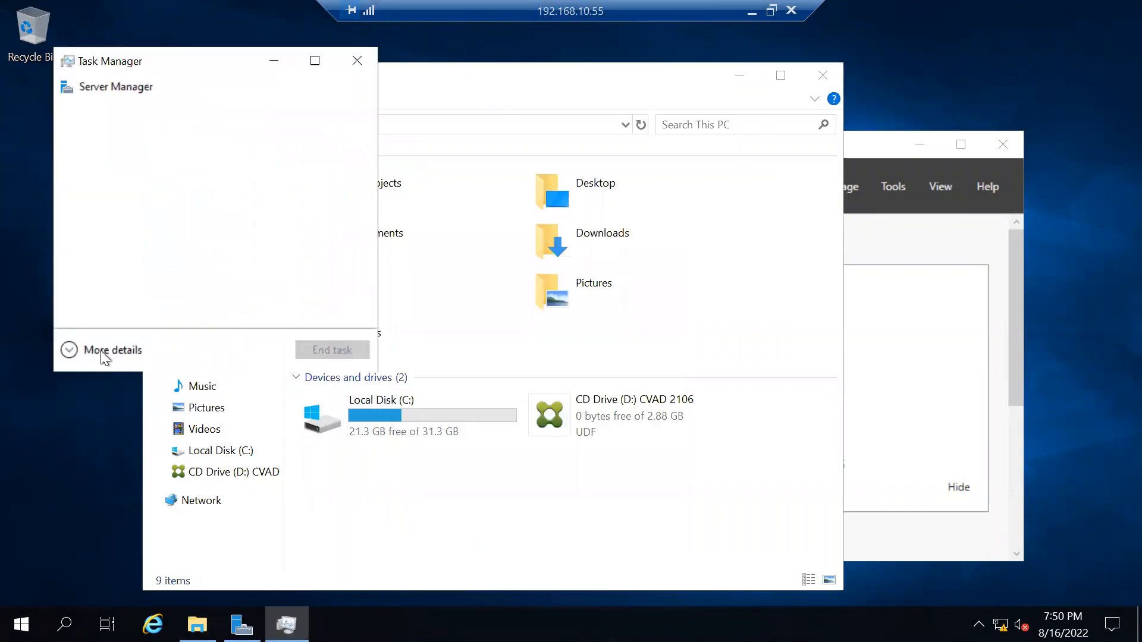
left_click(102, 351)
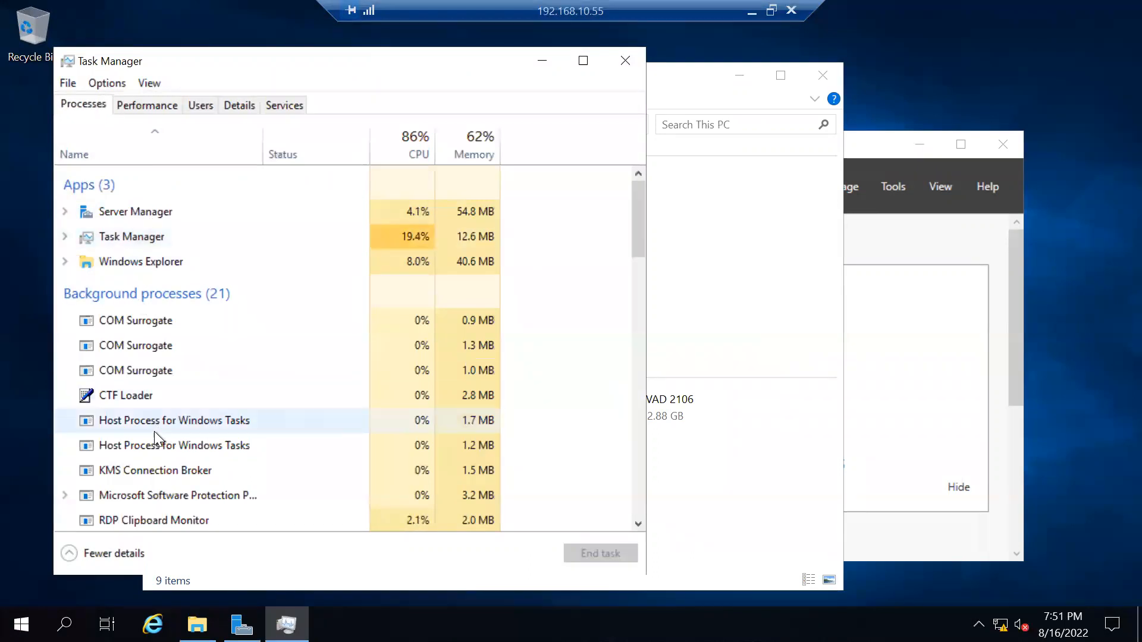
left_click(155, 430)
scroll(155, 430, "down", 4)
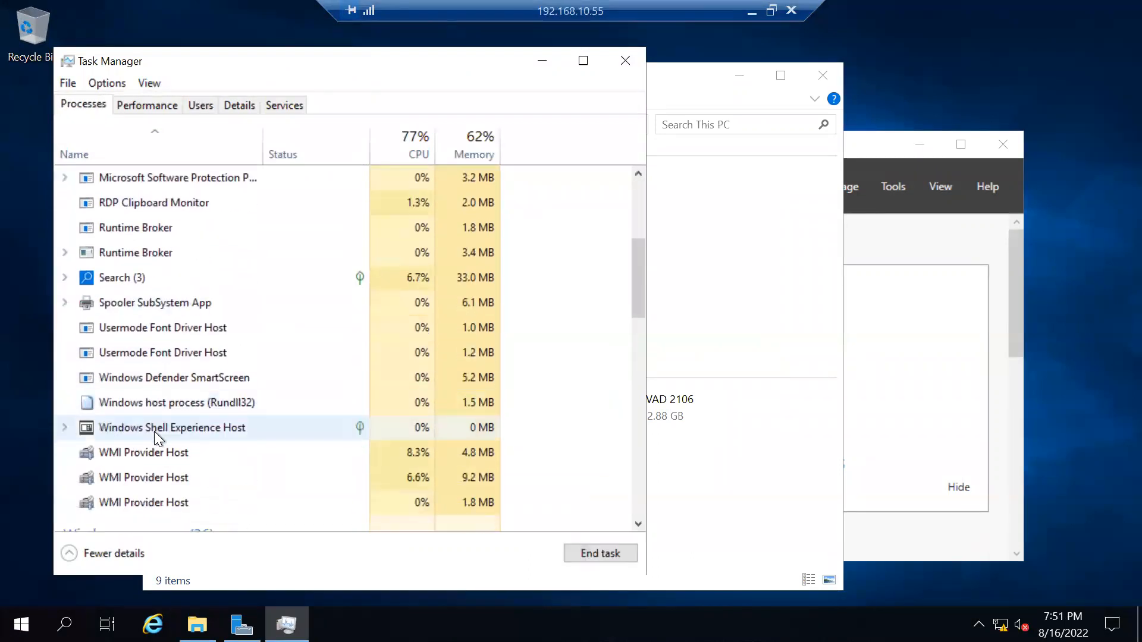
scroll(154, 430, "down", 7)
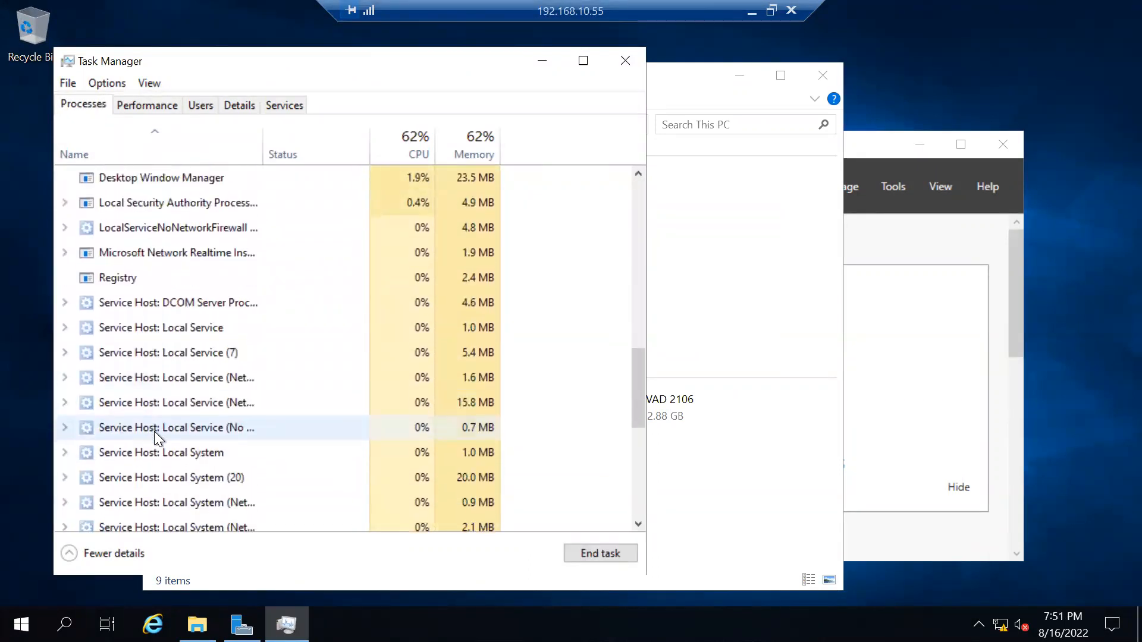
scroll(155, 431, "down", 6)
scroll(155, 430, "up", 15)
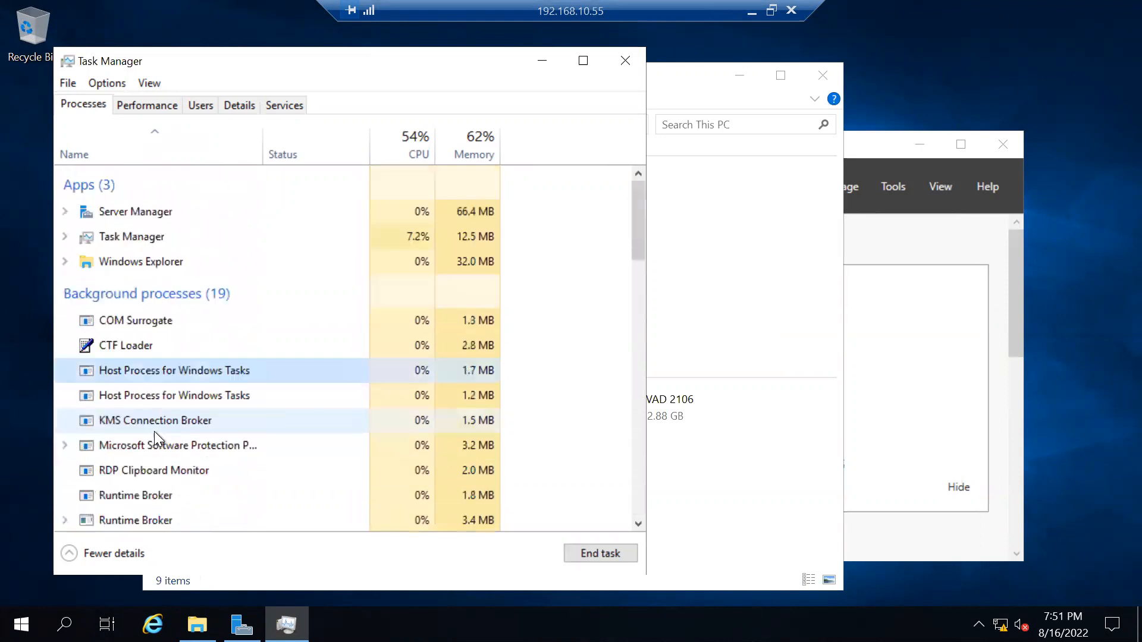
double_click(120, 258)
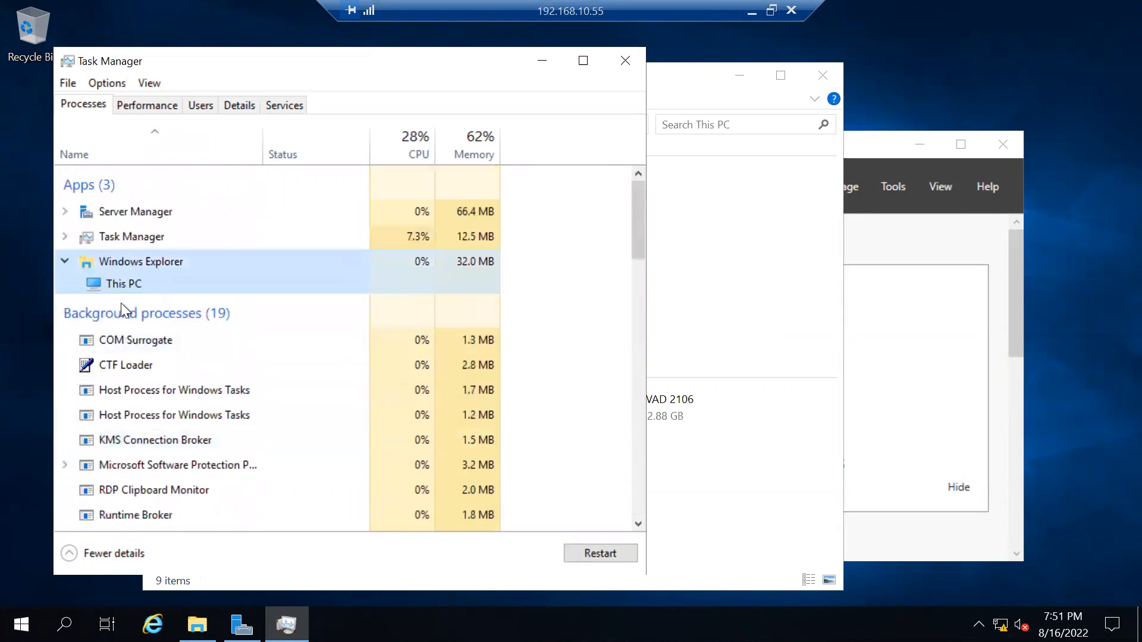
- Close Task Manager, open the CVAD 2106 CD drive, and run AutoSelect with permission to make changes
left_click(134, 415)
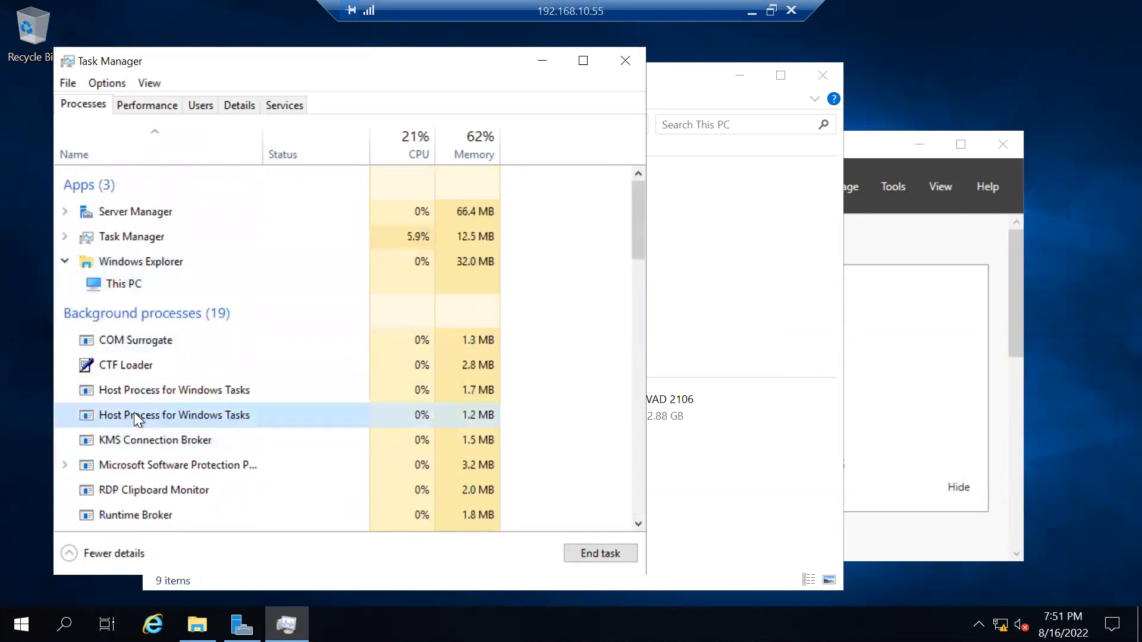
left_click(619, 62)
left_click(621, 404)
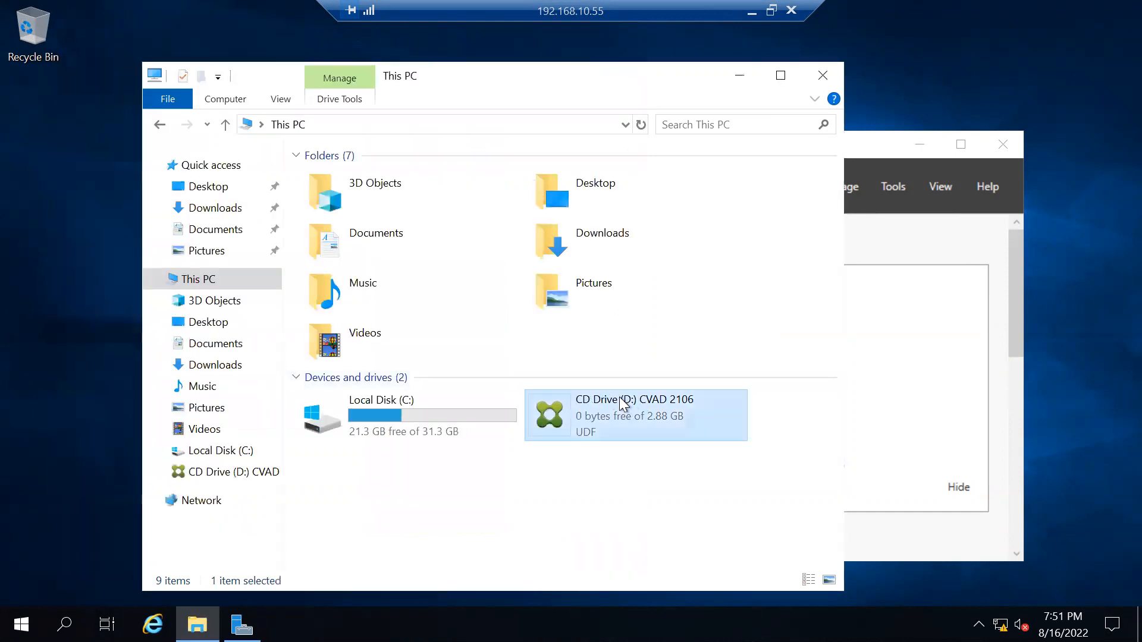
right_click(622, 400)
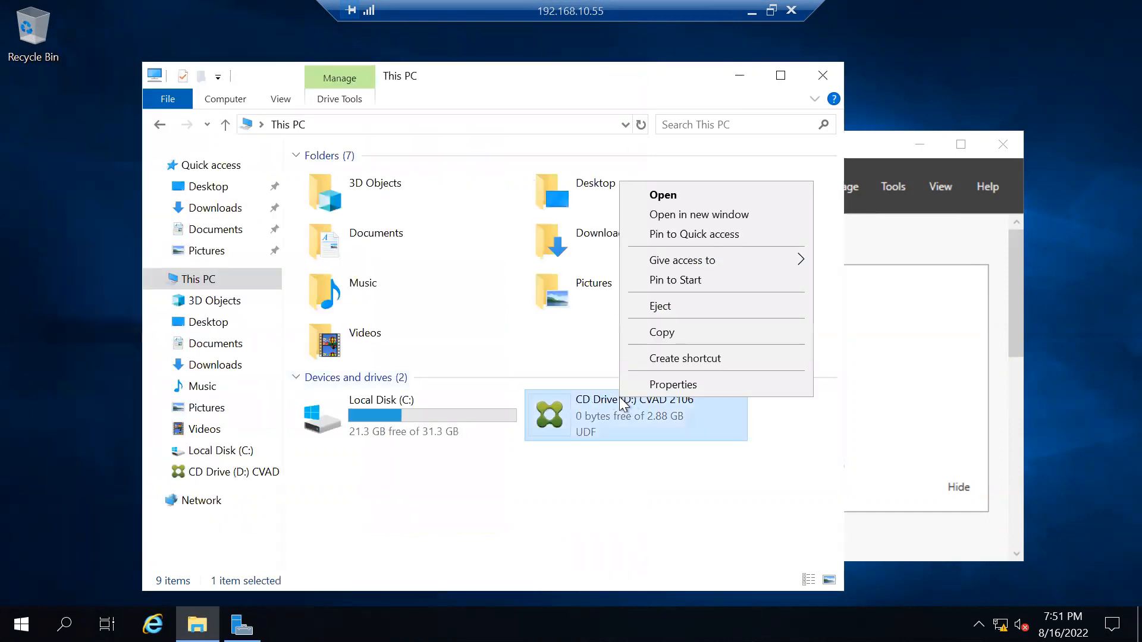
left_click(663, 195)
double_click(365, 298)
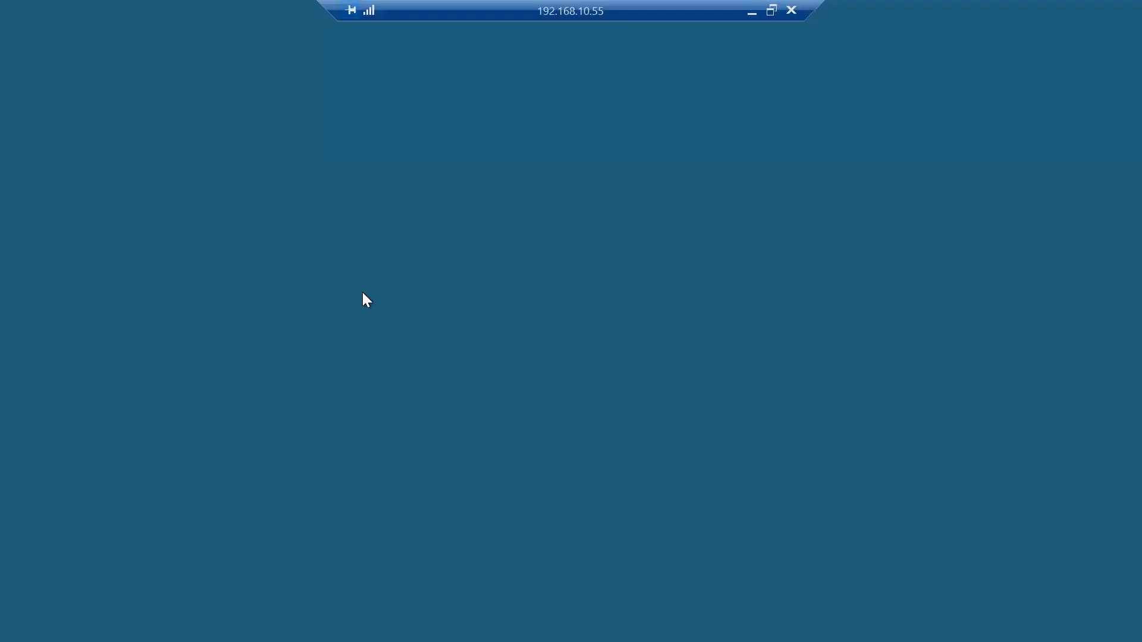
left_click(479, 434)
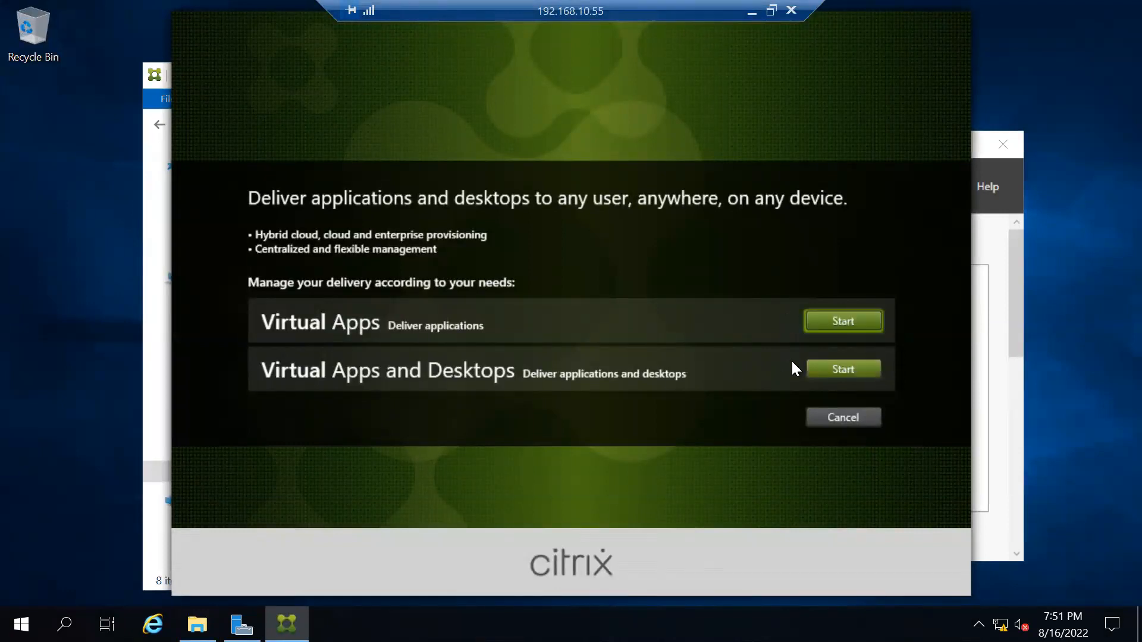
- Start Virtual Apps and Desktops, resume the Virtual Delivery Agent for Windows Multi-session OS setup, and minimize File Explorer
left_click(829, 369)
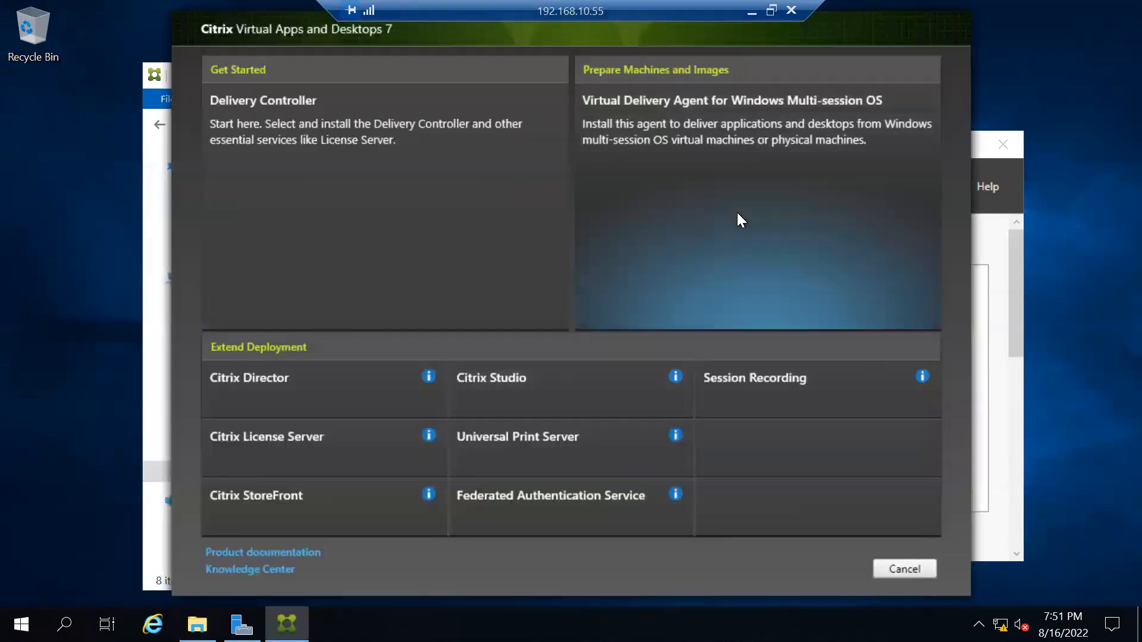
left_click(737, 213)
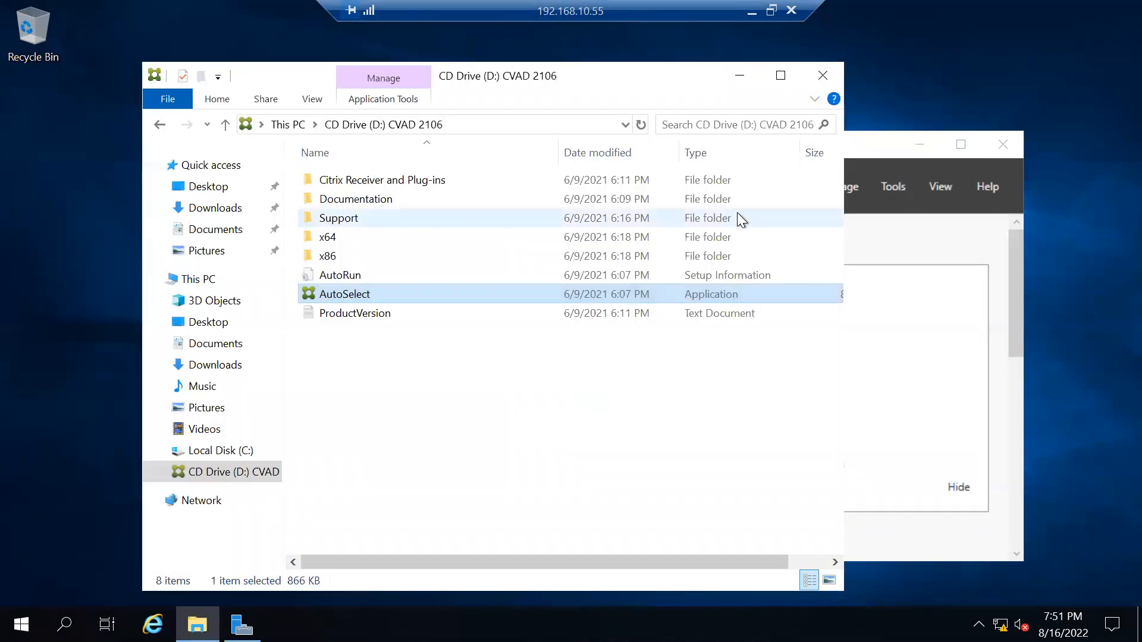
left_click(739, 76)
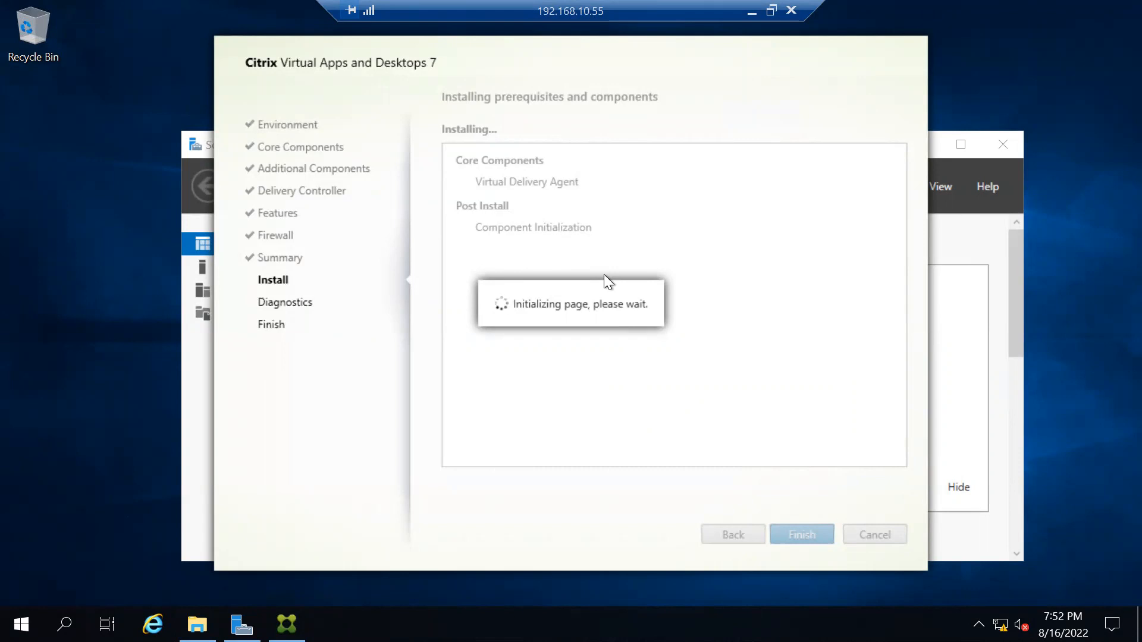
- Switch between XenCenter and the 192.168.10.55 remote session to check the agent's installation progress, ending in XenCenter
left_click(751, 13)
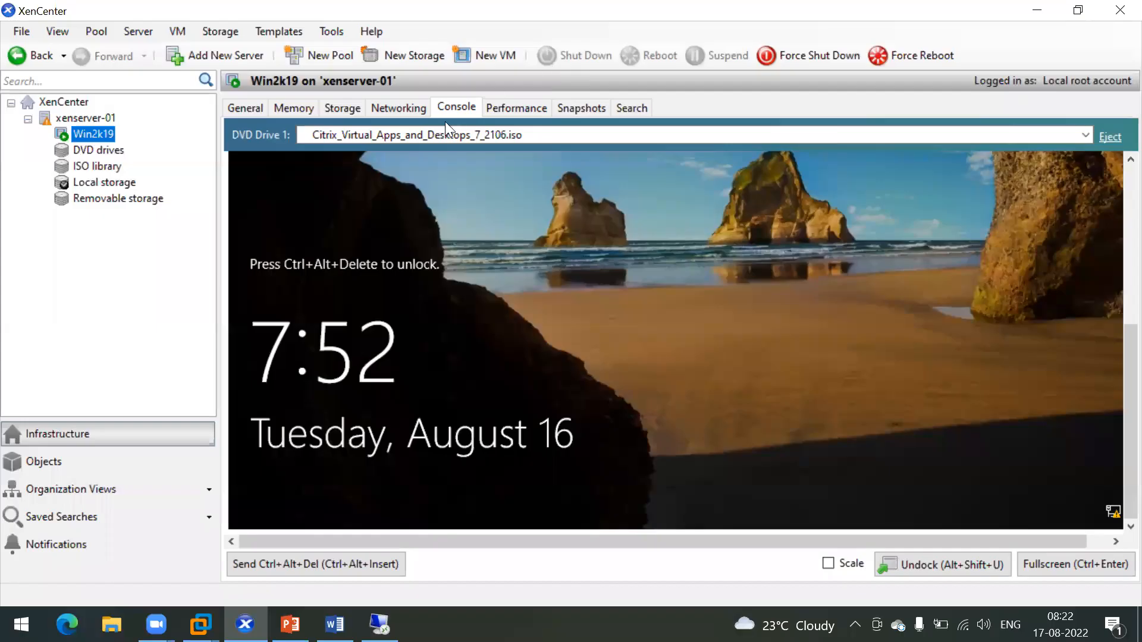
left_click(378, 625)
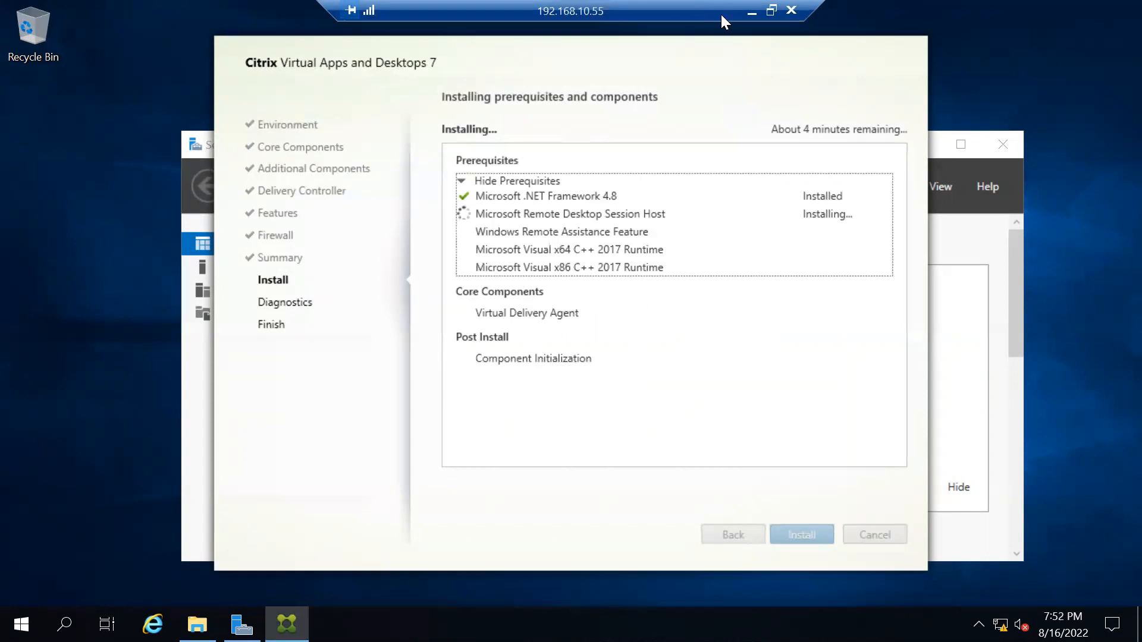
left_click(749, 12)
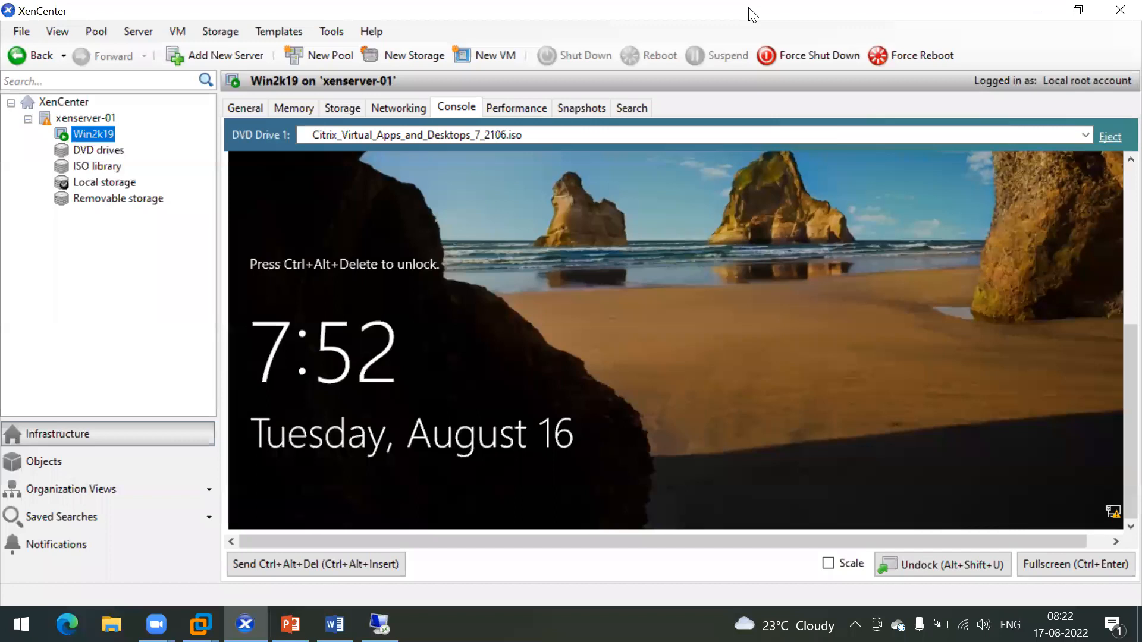